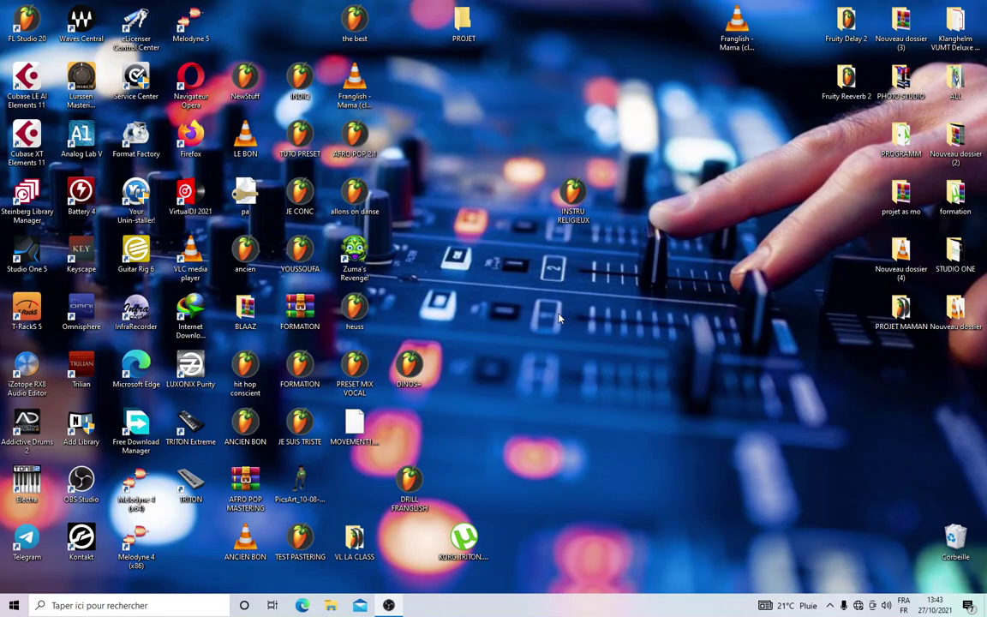
Step: Create a new folder on the desktop and name it with the artist's first name
right_click(538, 290)
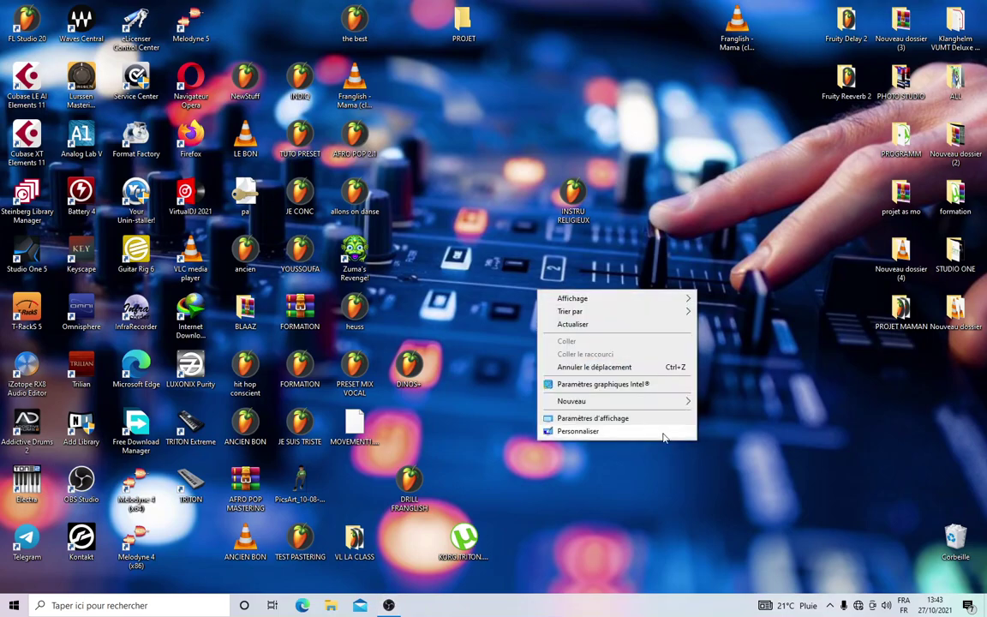
mouse_move(661, 401)
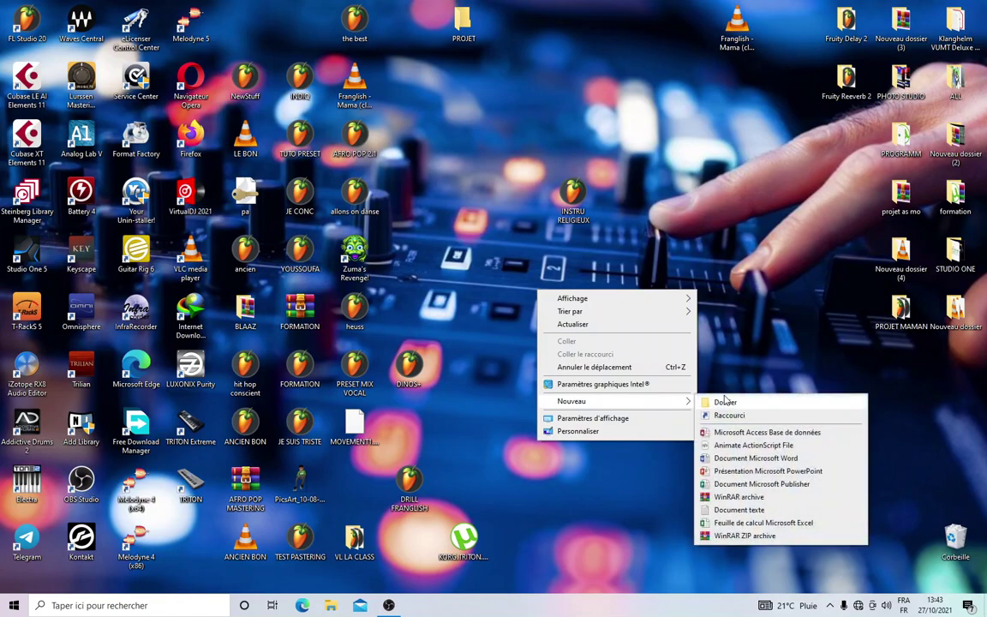
click(695, 403)
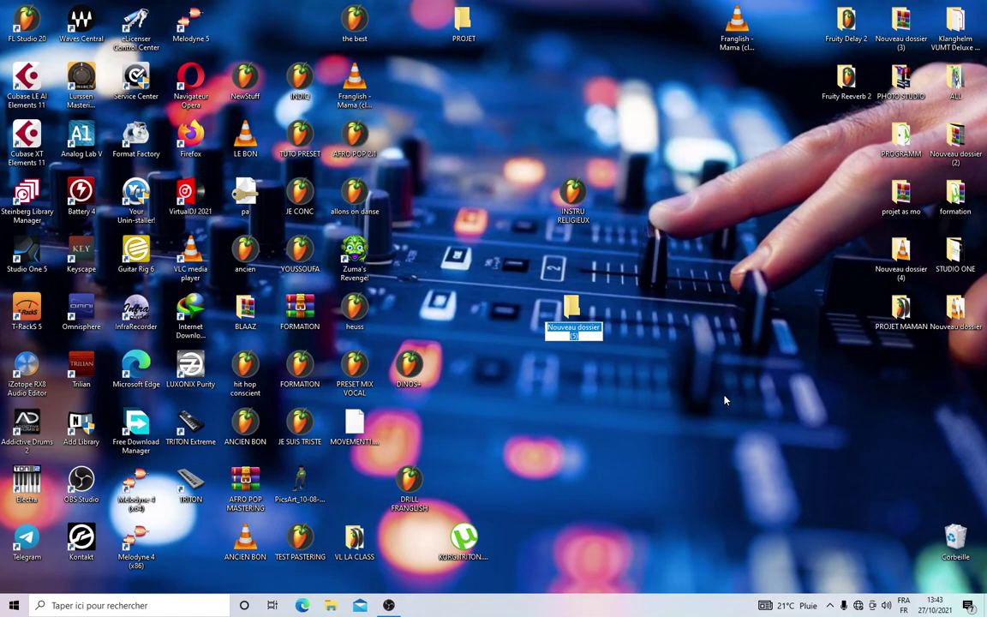
text(DIDIER)
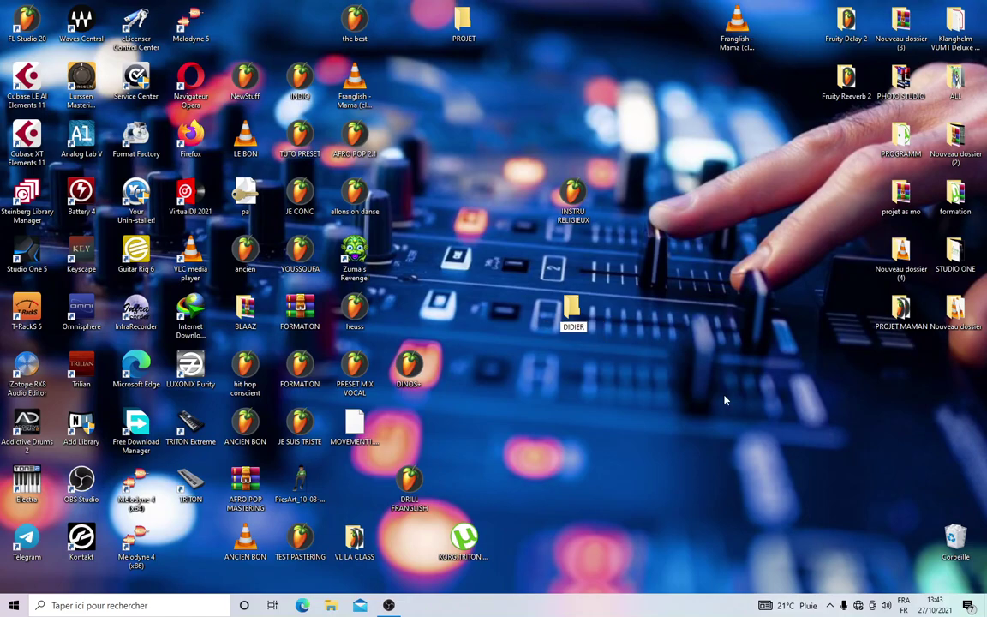
key(Return)
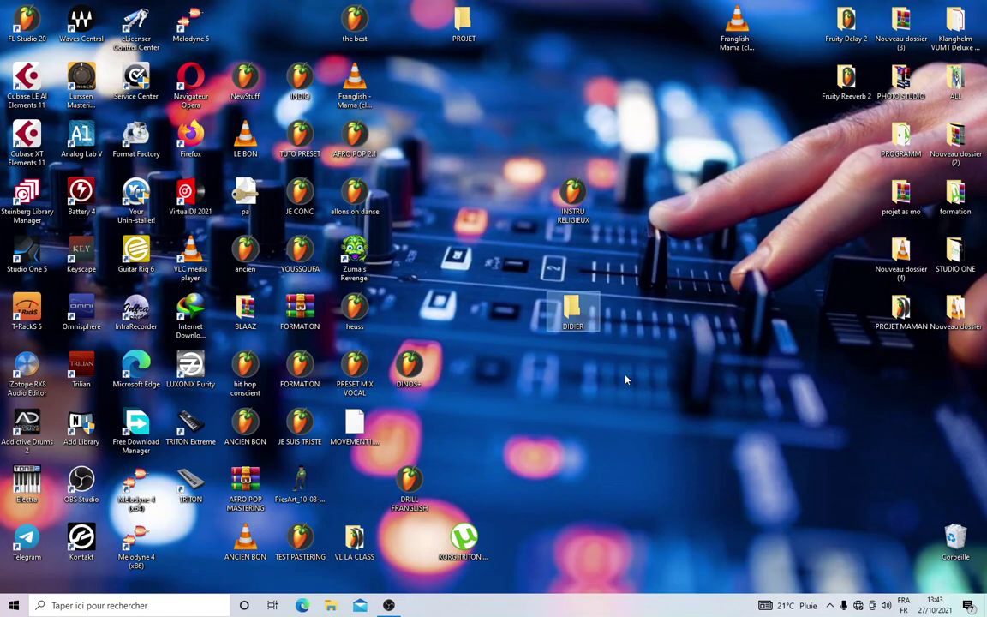
Step: Open the new desktop folder in a maximized window and create a subfolder named MP3 in it
double_click(574, 319)
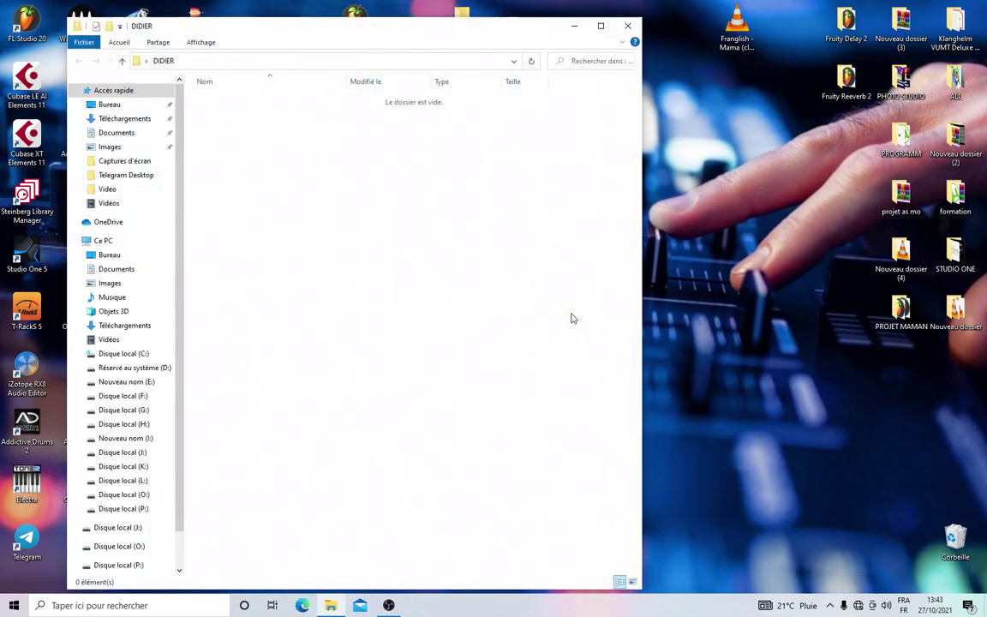
click(601, 25)
right_click(164, 117)
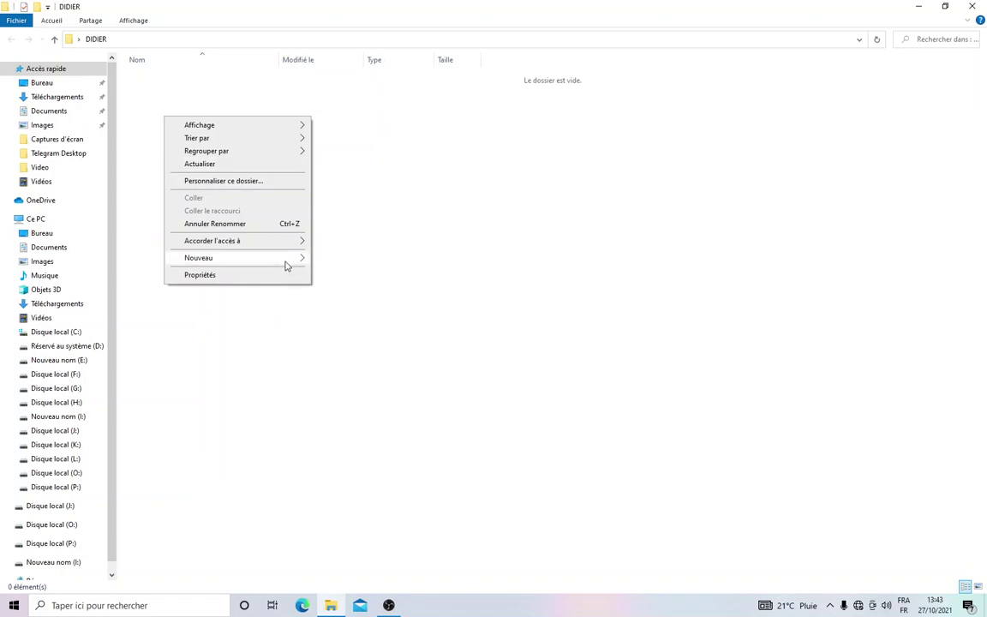
mouse_move(286, 264)
click(338, 259)
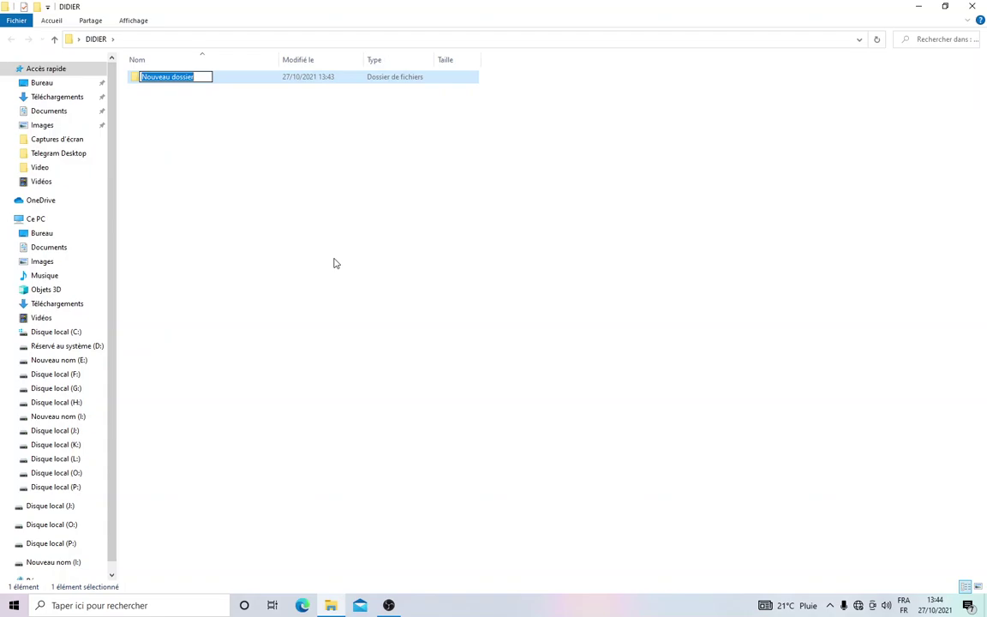
text(MP3)
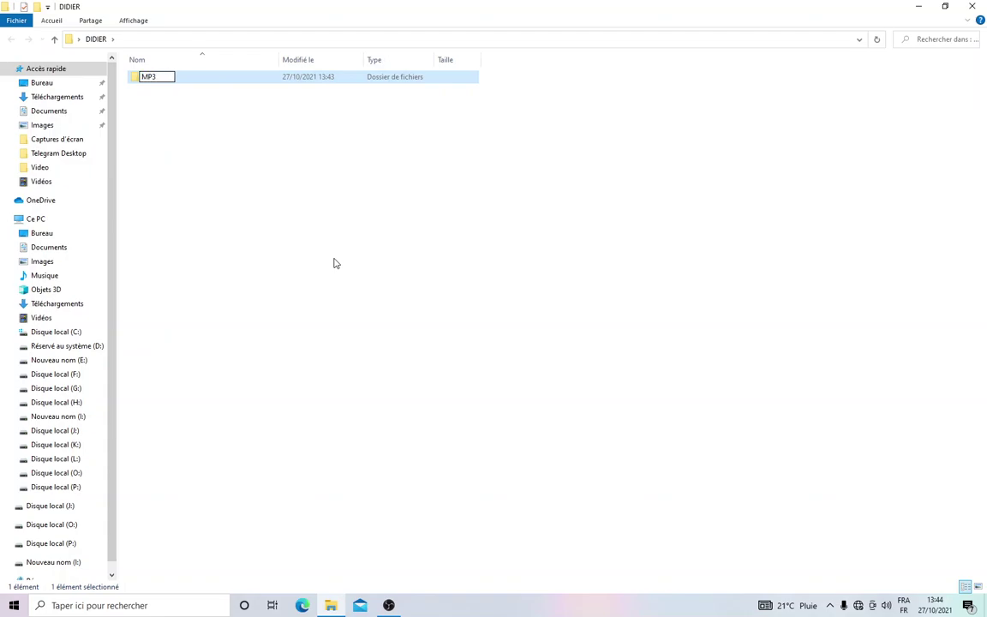
key(Return)
Step: Create a second subfolder named WAVE alongside the MP3 folder
right_click(158, 118)
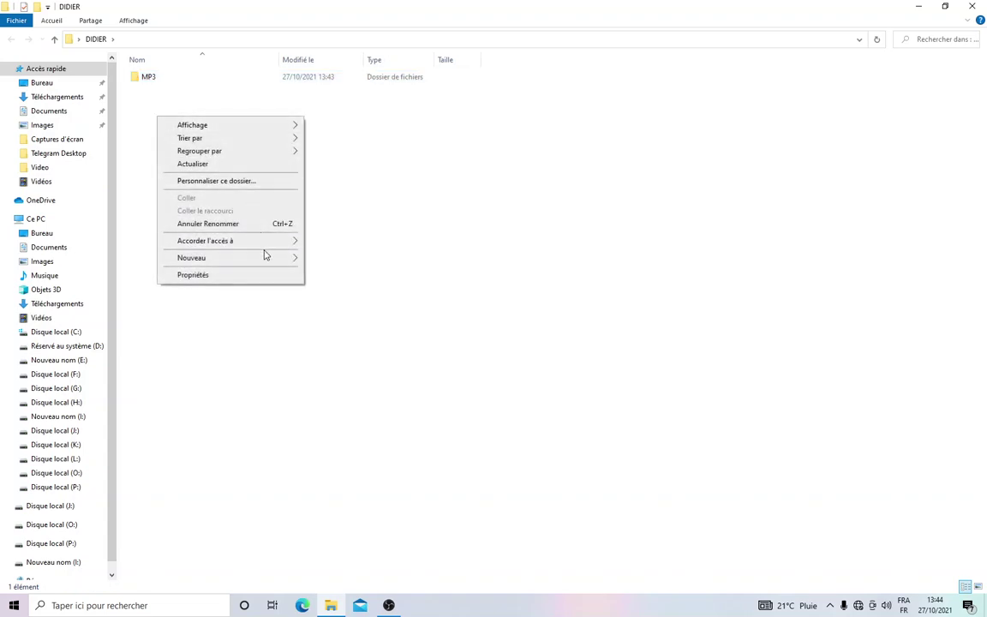
mouse_move(267, 258)
click(347, 260)
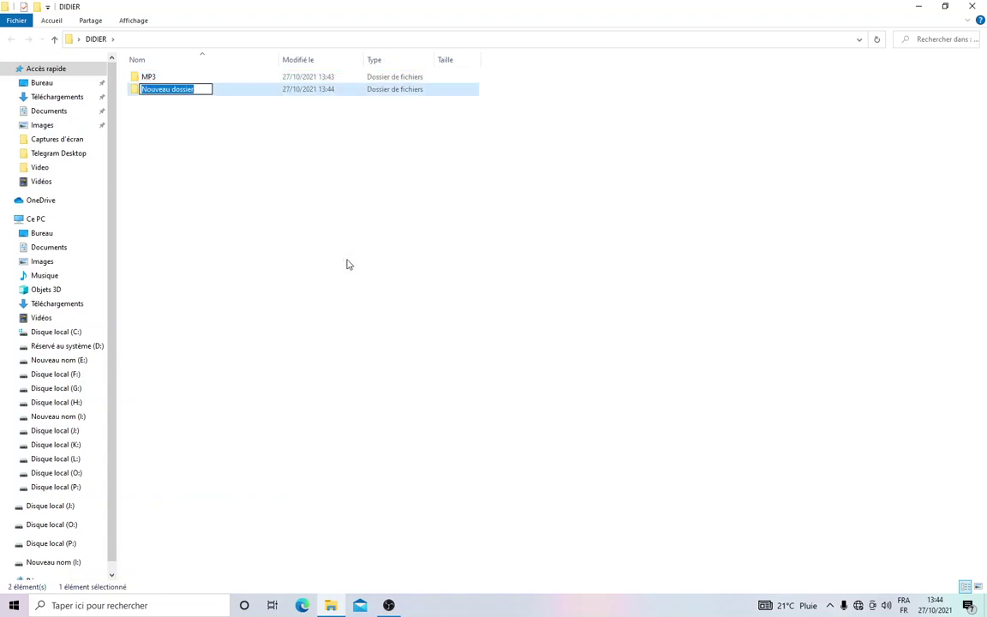
text(WAVE)
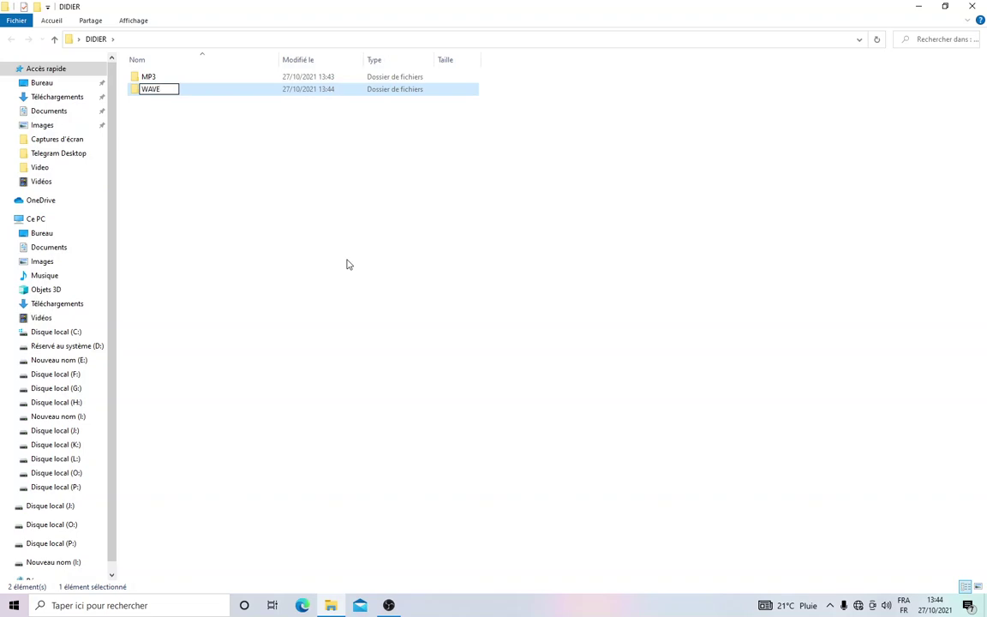
key(Return)
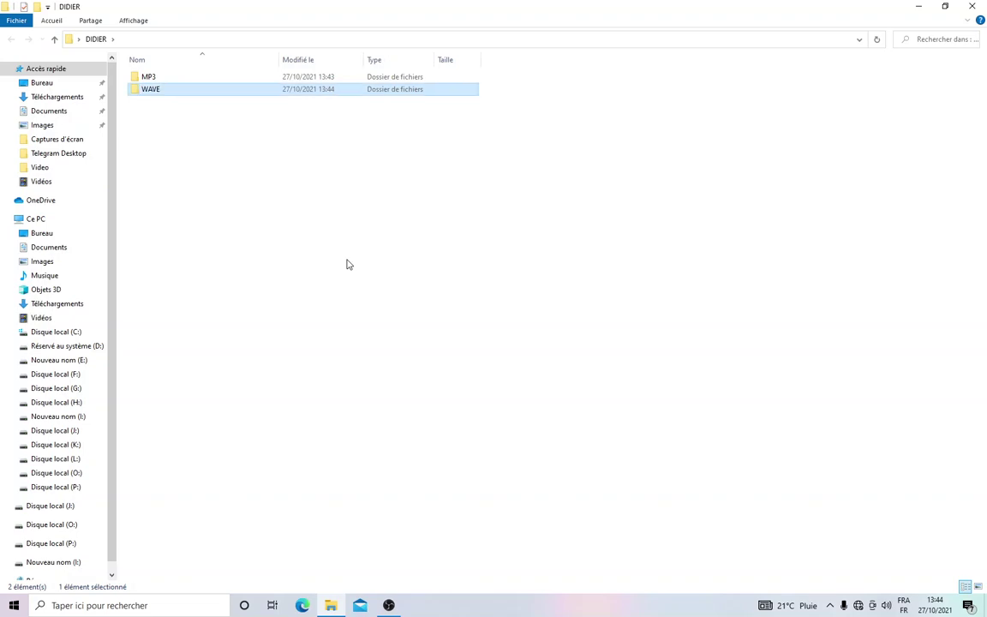
Step: Create a third subfolder named STEM alongside the MP3 and WAVE folders
right_click(159, 116)
mouse_move(288, 261)
click(336, 257)
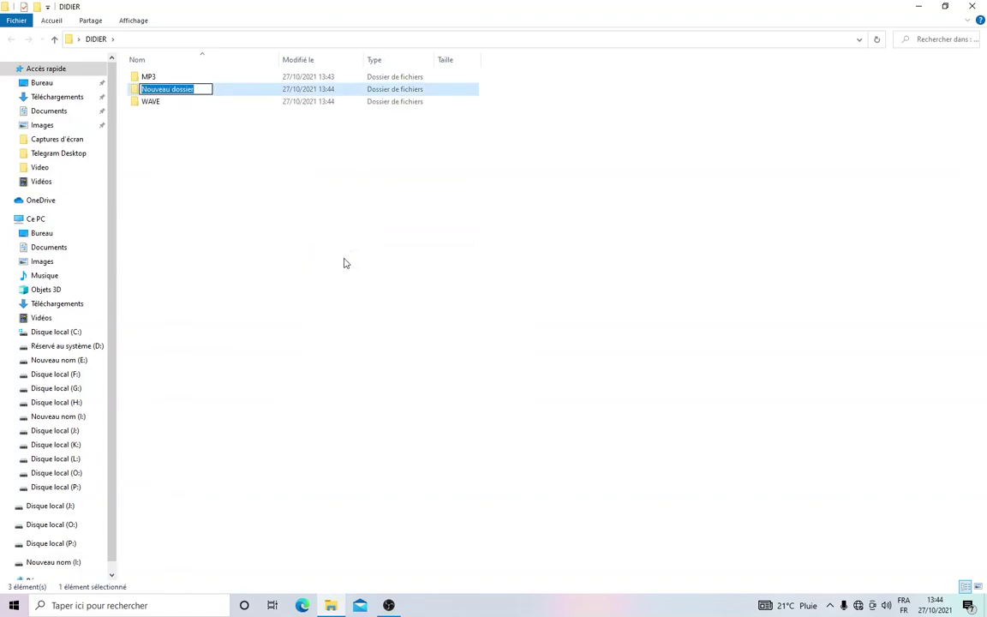
text(STEM)
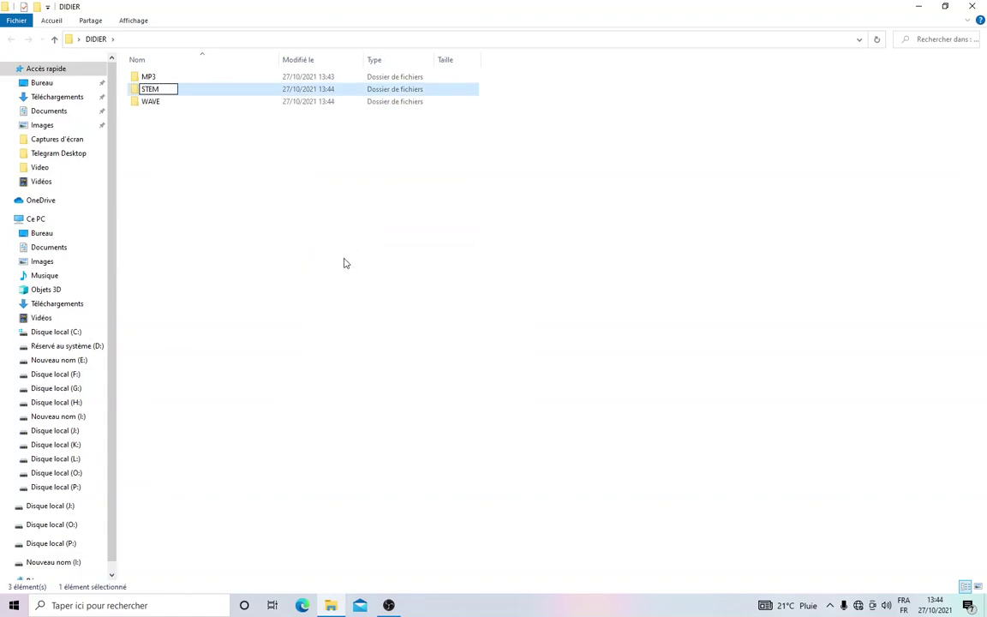
key(Return)
Step: Create a fourth subfolder named PROJET OU TEMPLATE in the same folder
click(160, 153)
right_click(159, 150)
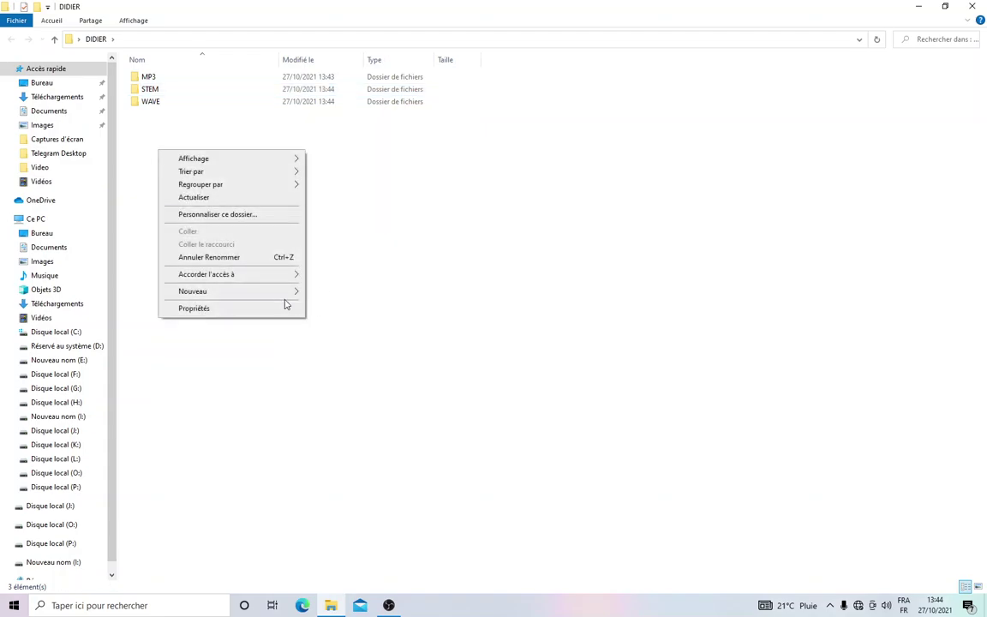
mouse_move(283, 292)
click(359, 293)
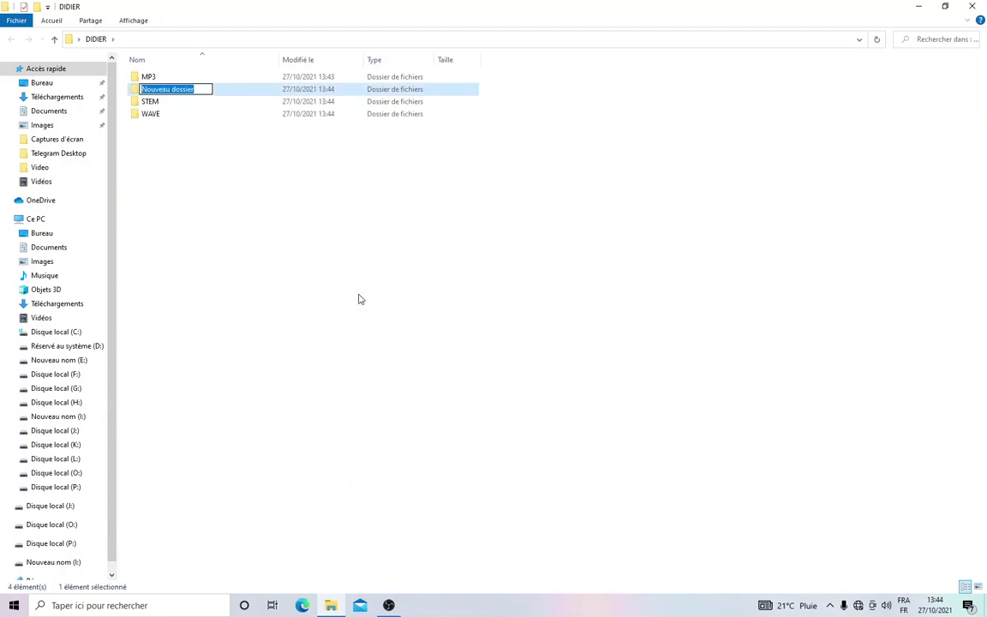
text(PROJ)
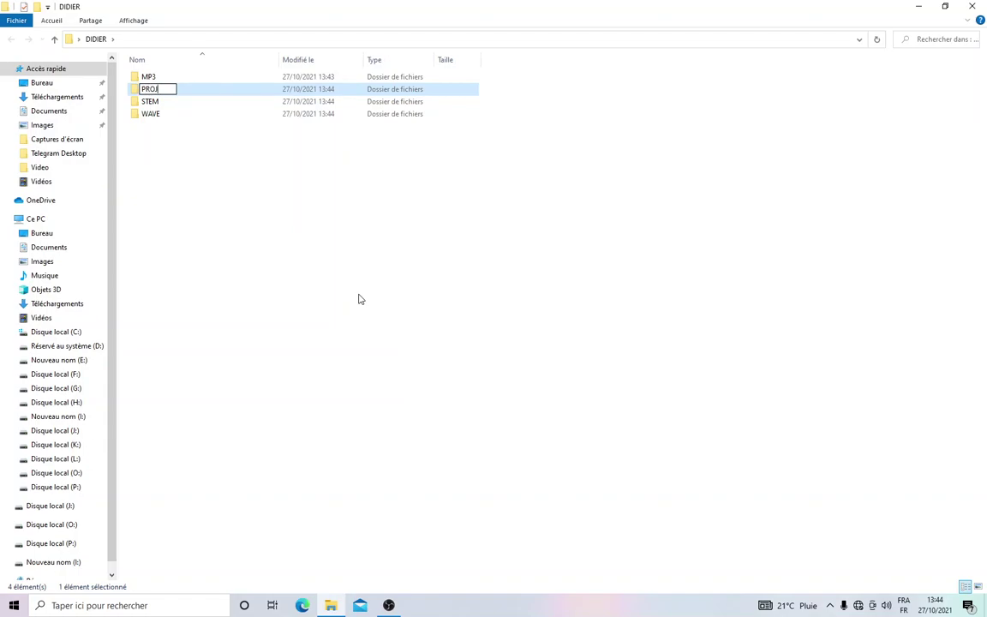
text(ET OU TEMPLATE)
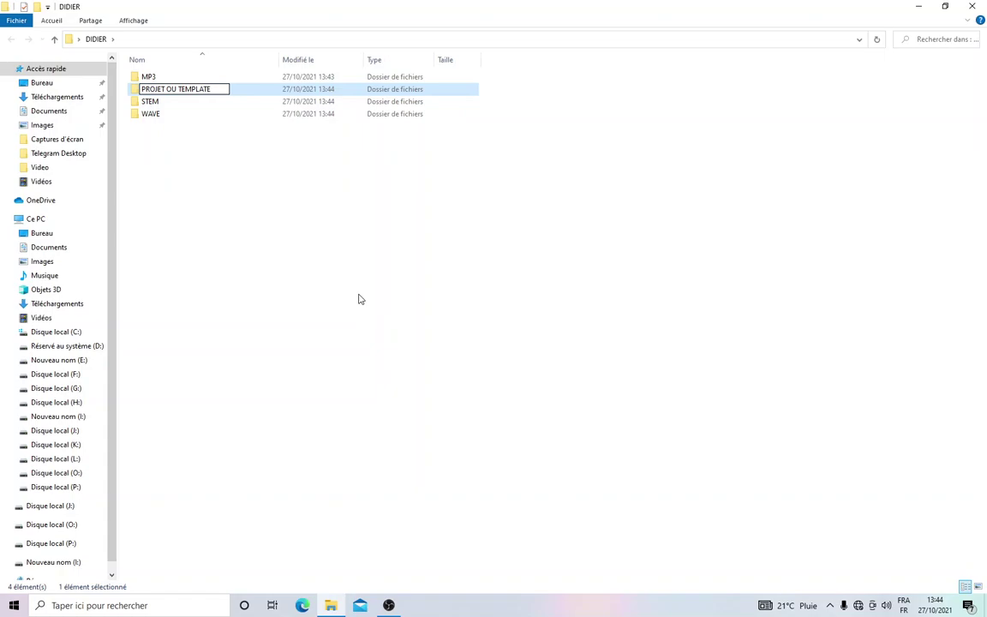
click(214, 184)
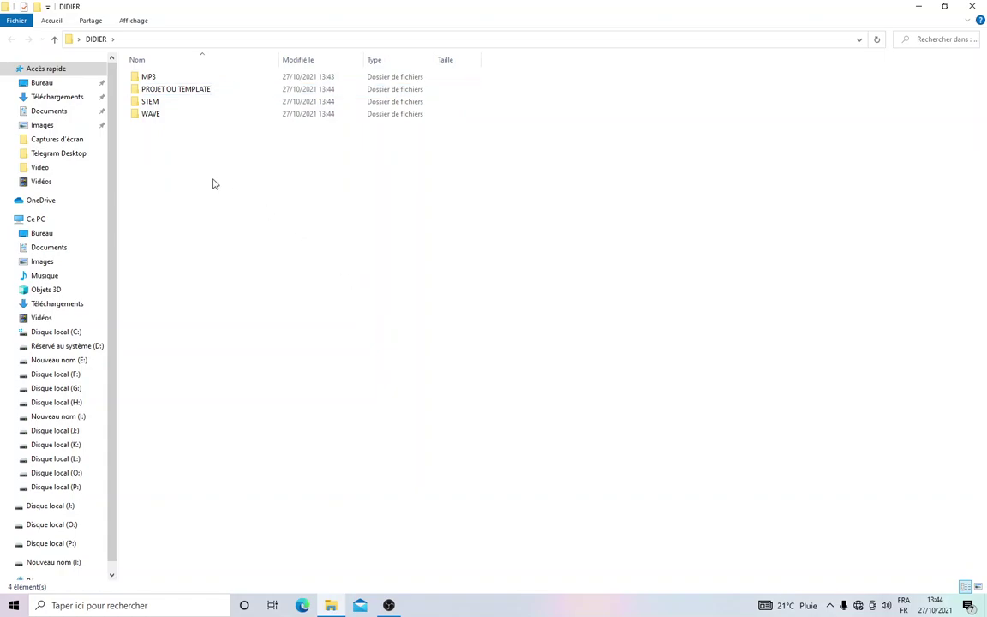
Step: Create a fifth subfolder named PRISE DE VOIX in the same folder
right_click(159, 147)
mouse_move(270, 286)
click(346, 289)
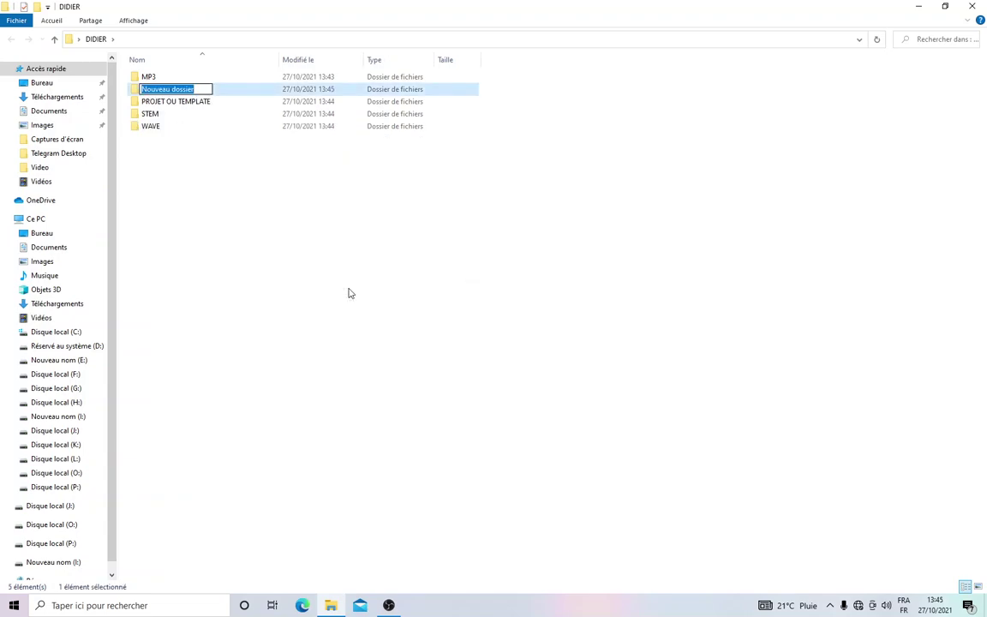
text(PRIS)
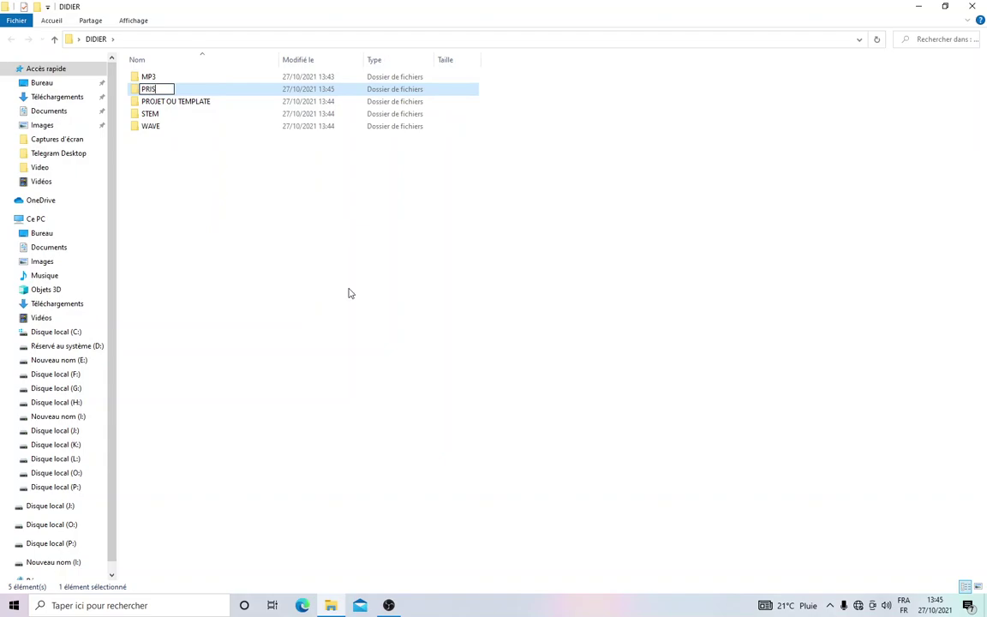
text(E DE VOIX)
key(Return)
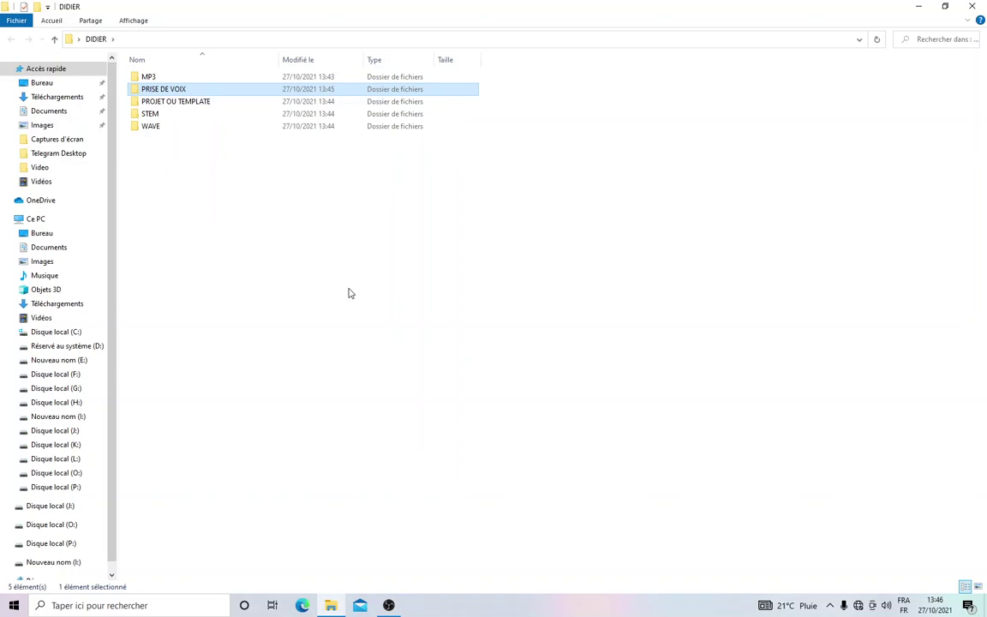
click(149, 78)
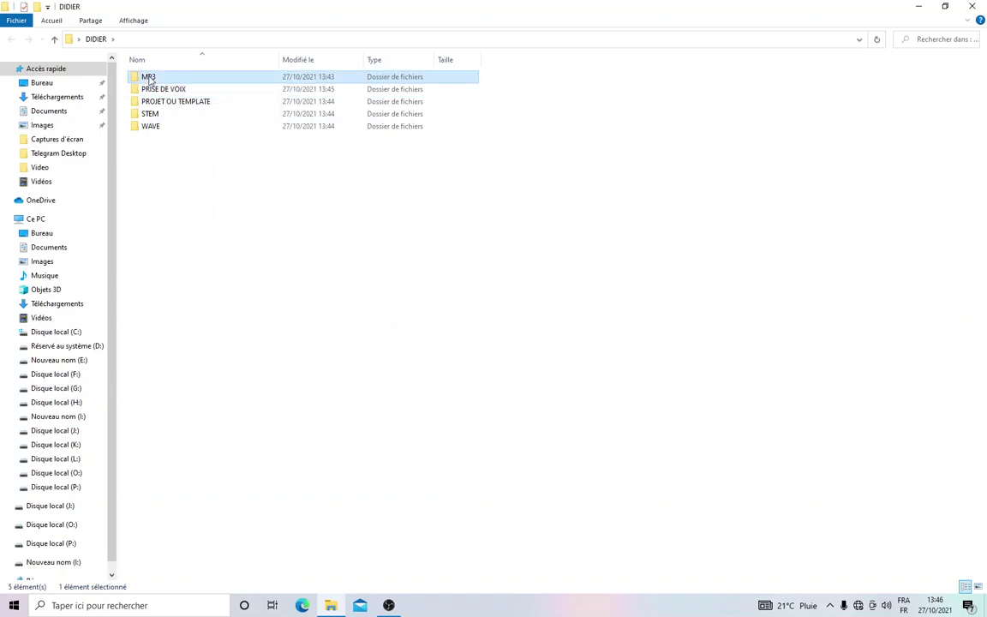
click(157, 128)
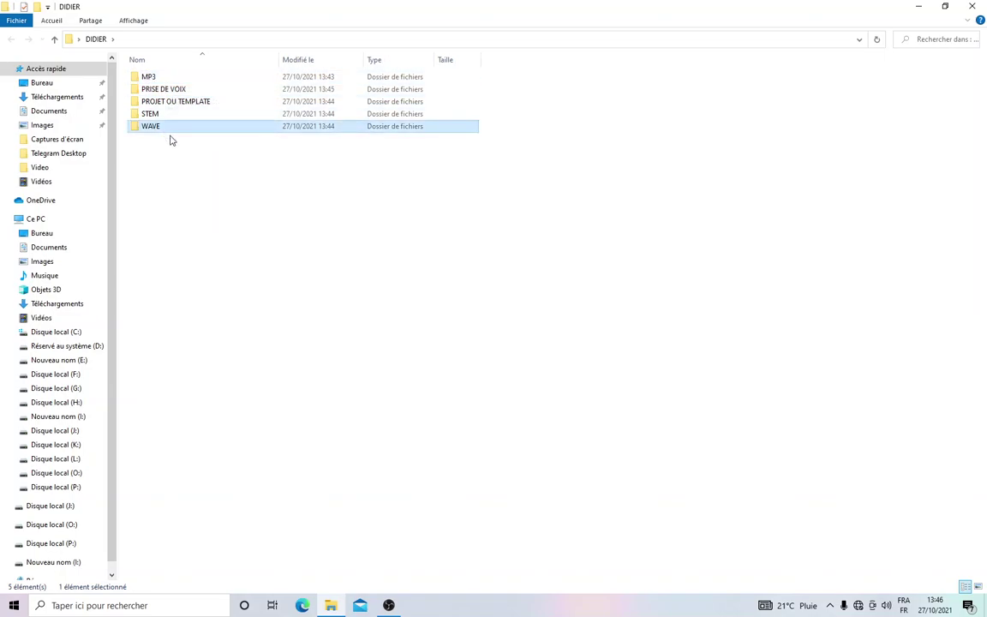
click(159, 91)
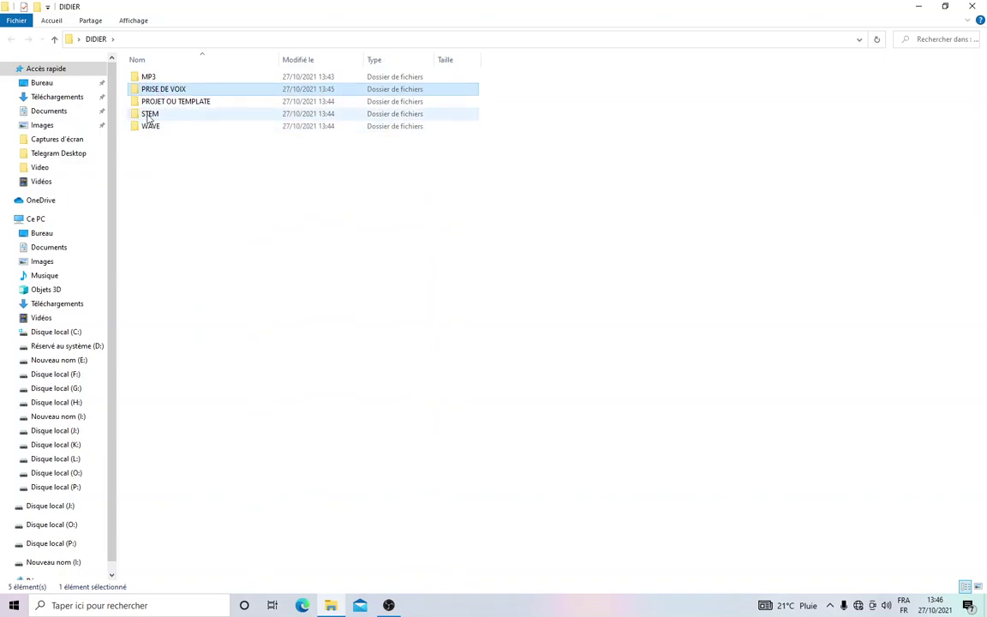
click(635, 127)
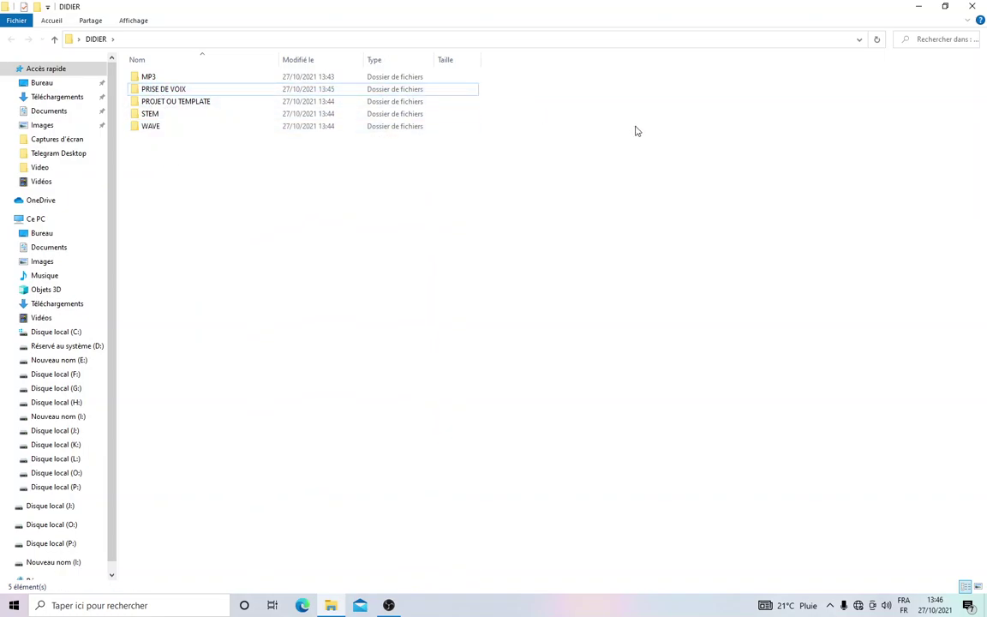
Step: Minimize the folder window and launch FL Studio 20 from the desktop
click(921, 7)
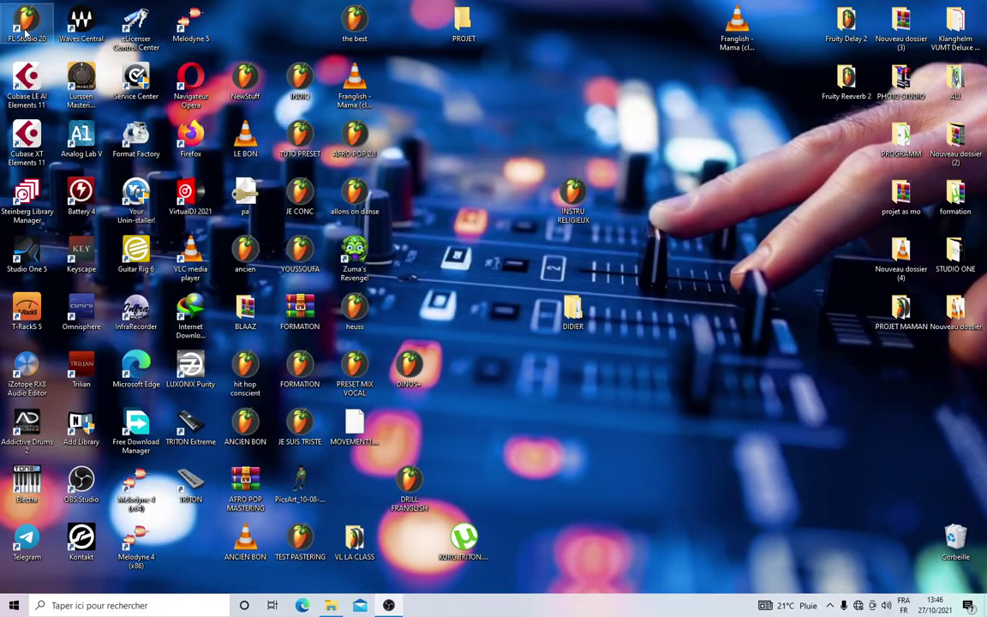
double_click(30, 32)
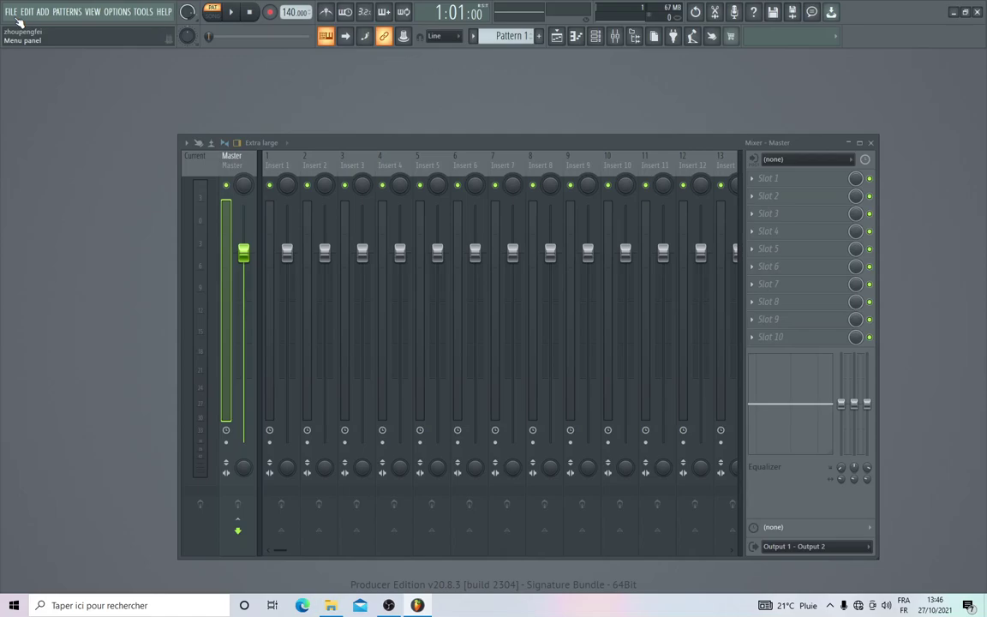
click(11, 12)
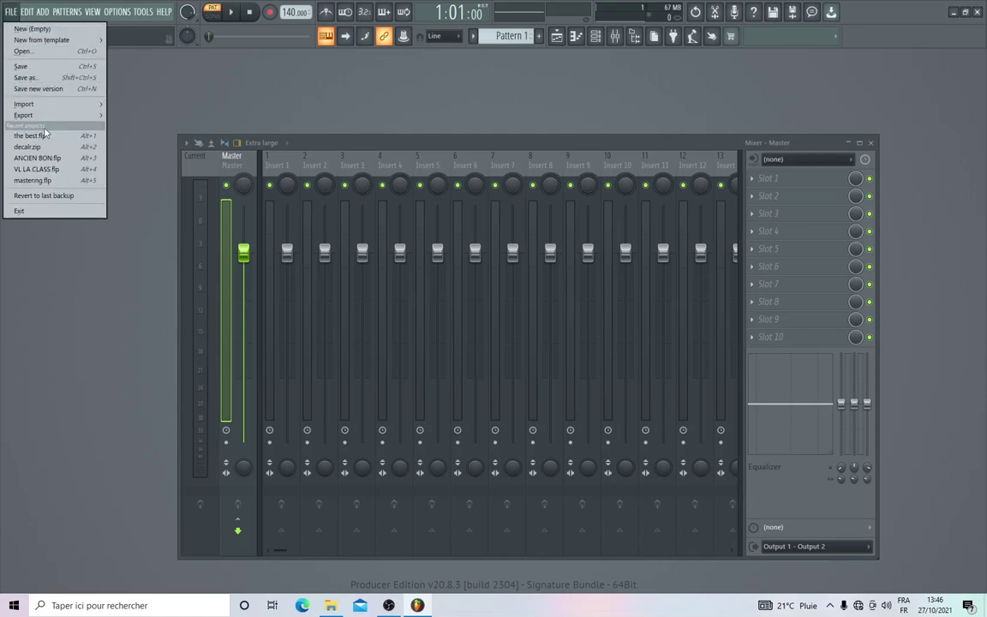
click(23, 52)
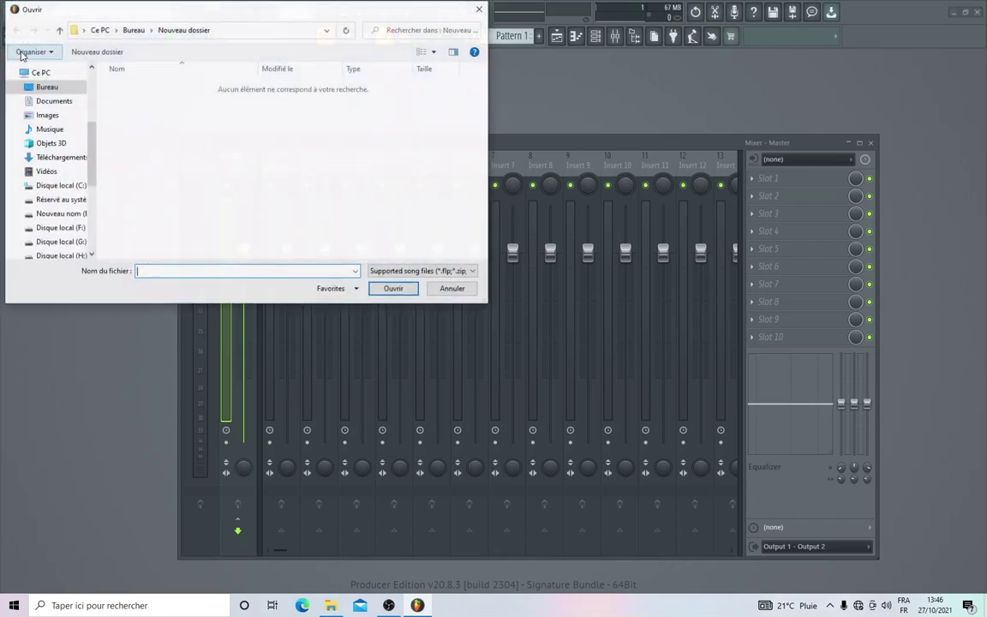
click(44, 77)
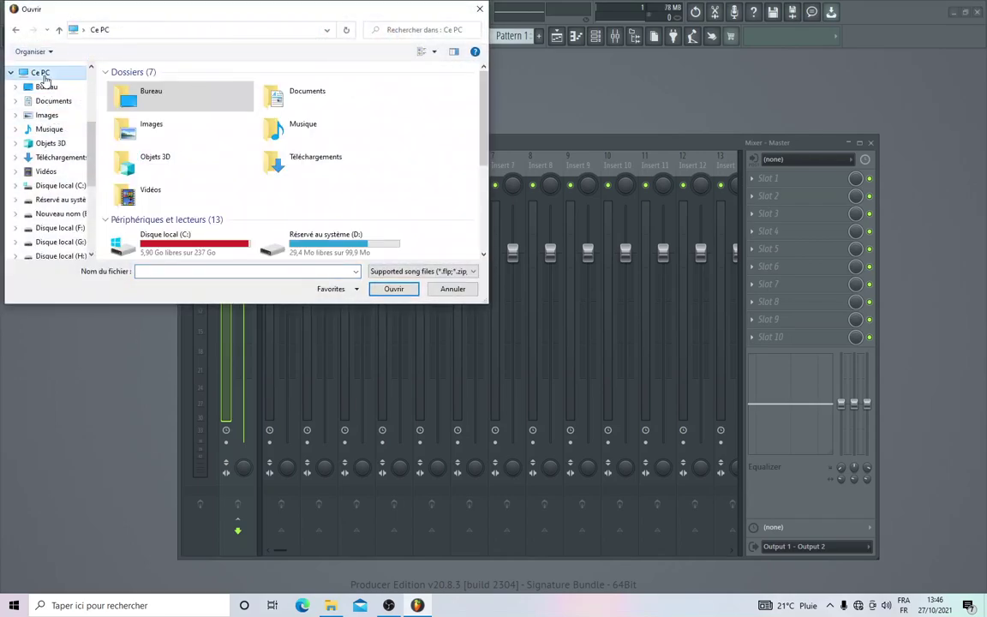
double_click(183, 105)
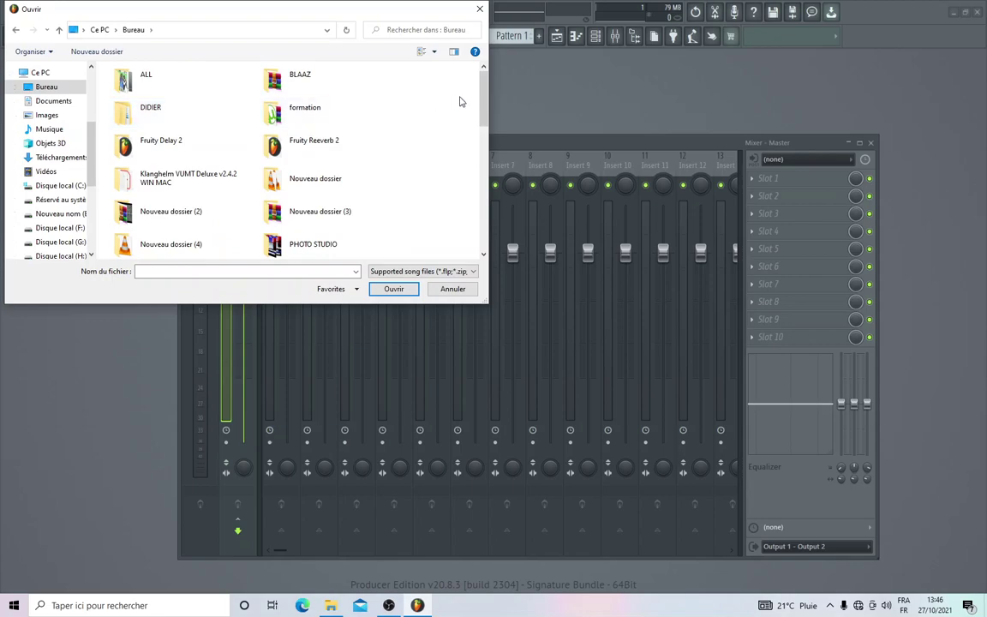
double_click(171, 111)
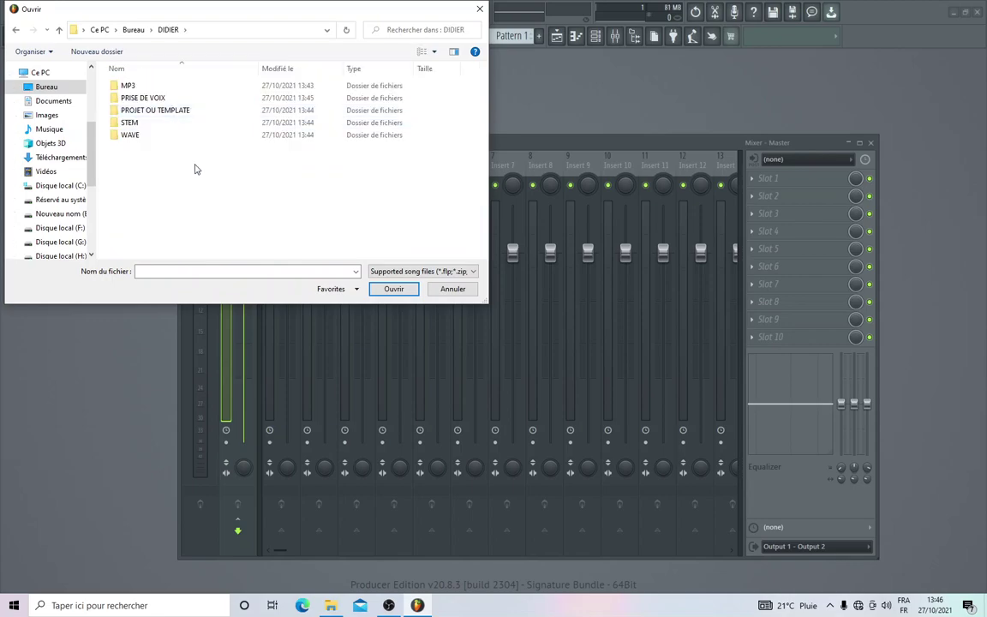
double_click(141, 109)
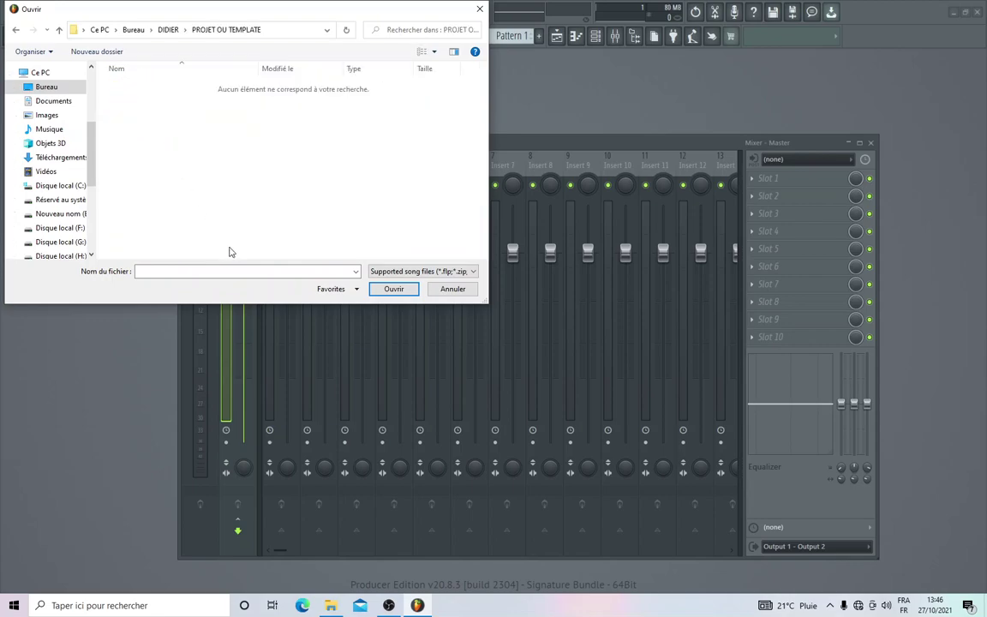
click(270, 272)
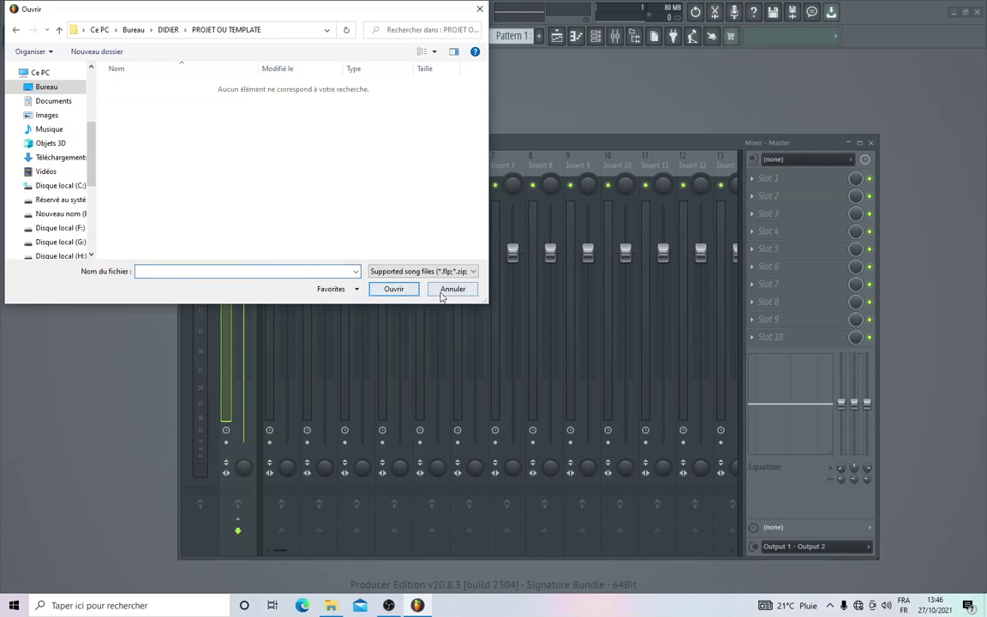
click(443, 293)
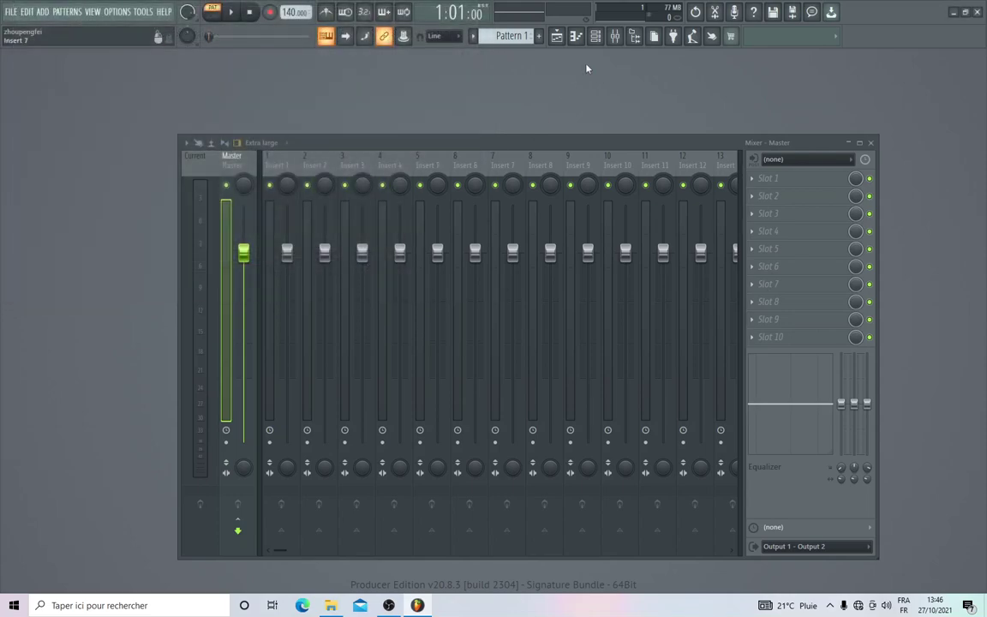
Step: Move the mixer below the channel rack and add an SRX BRASS instrument channel, closing its plugin window
click(380, 224)
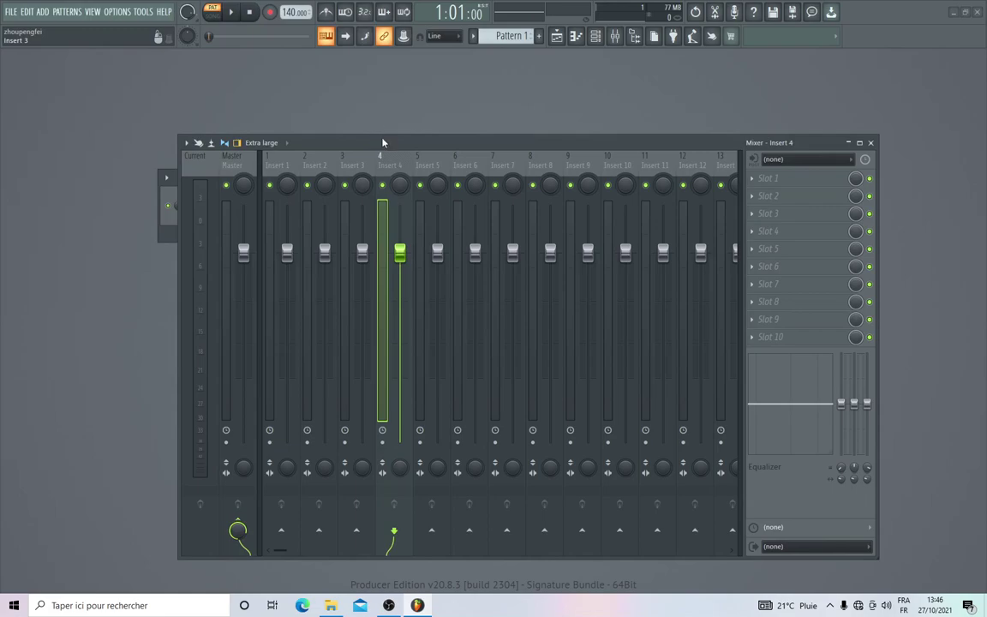
drag(383, 142, 382, 285)
drag(423, 175, 458, 105)
click(313, 162)
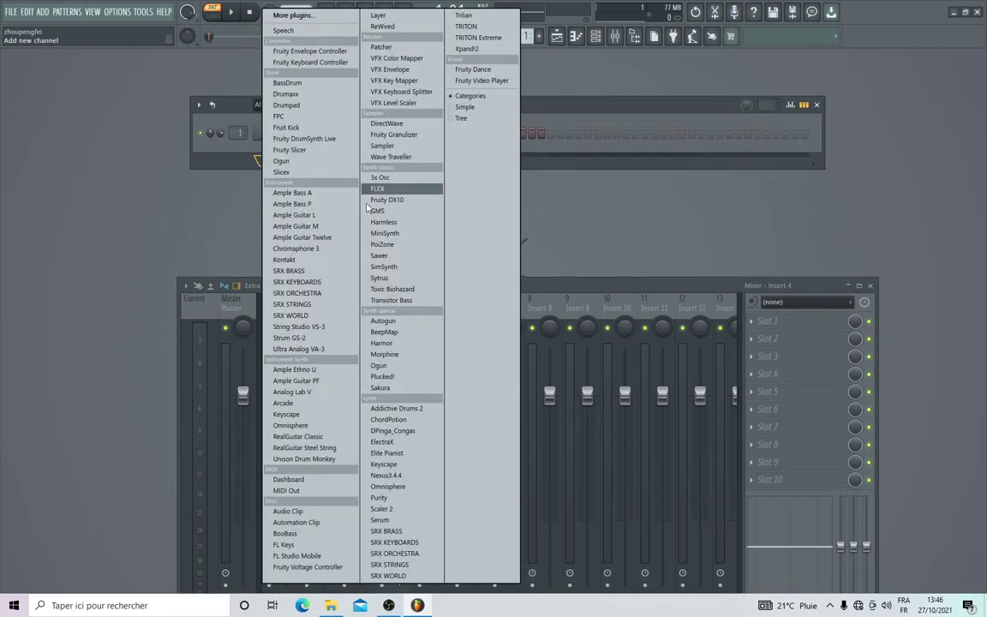
click(299, 272)
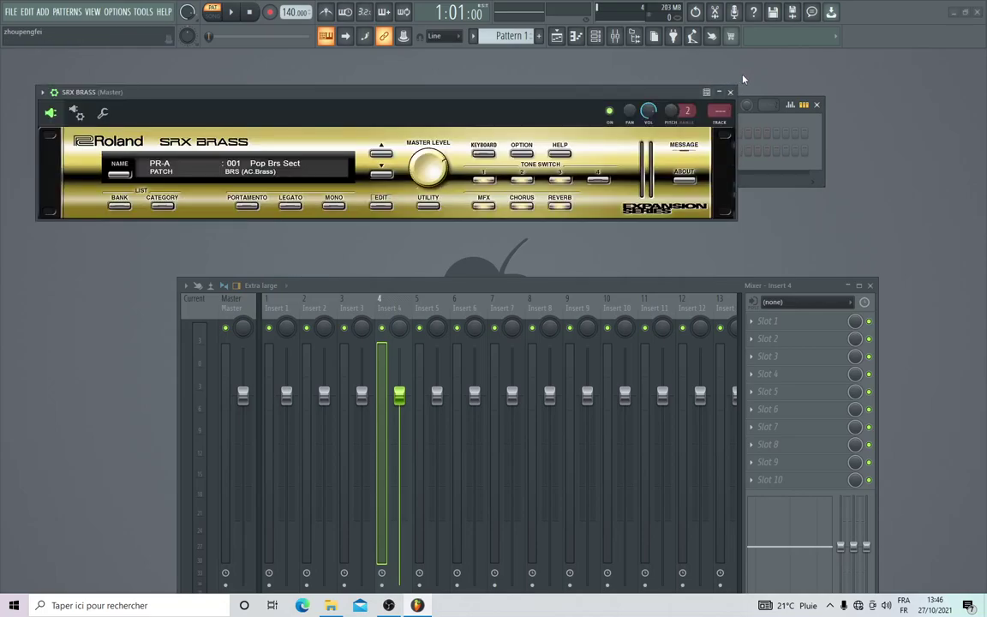
click(732, 96)
Step: Save the project in the desktop folder's PROJET OU TEMPLATE subfolder under the same name as the main folder, and close FL Studio
click(12, 11)
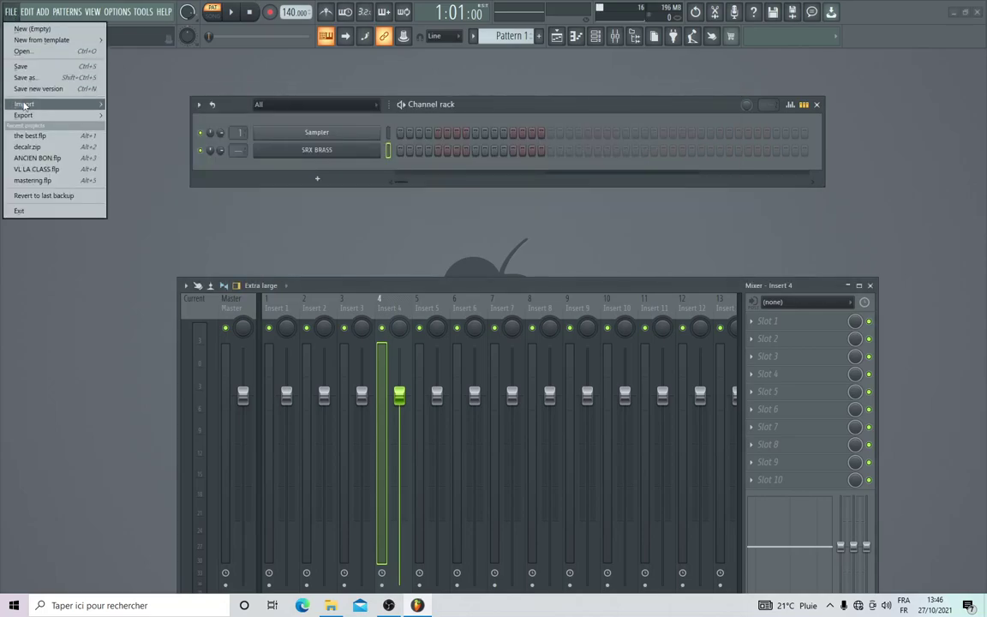
click(24, 77)
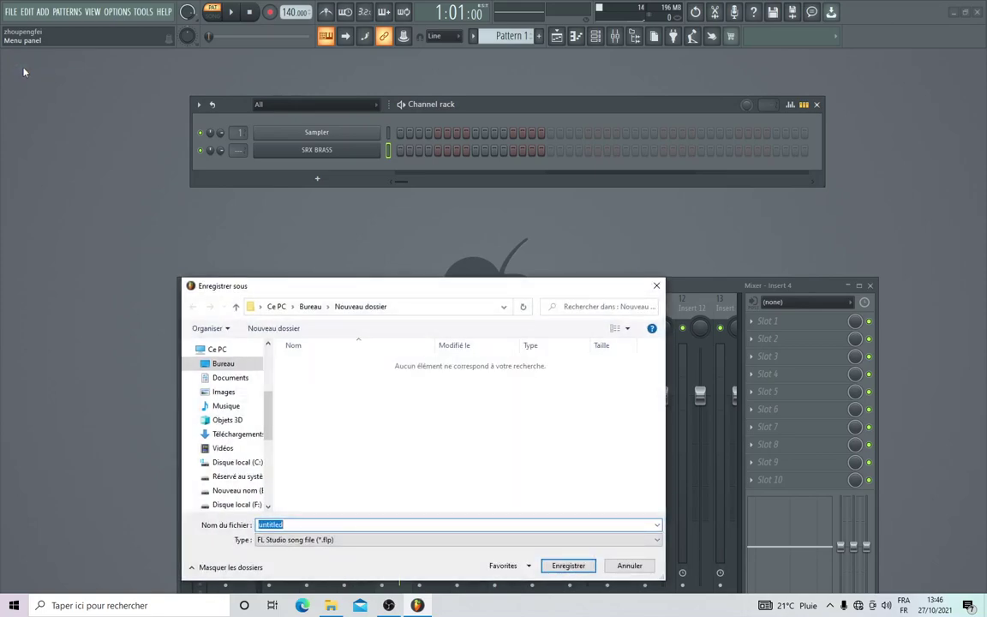
drag(383, 291, 440, 137)
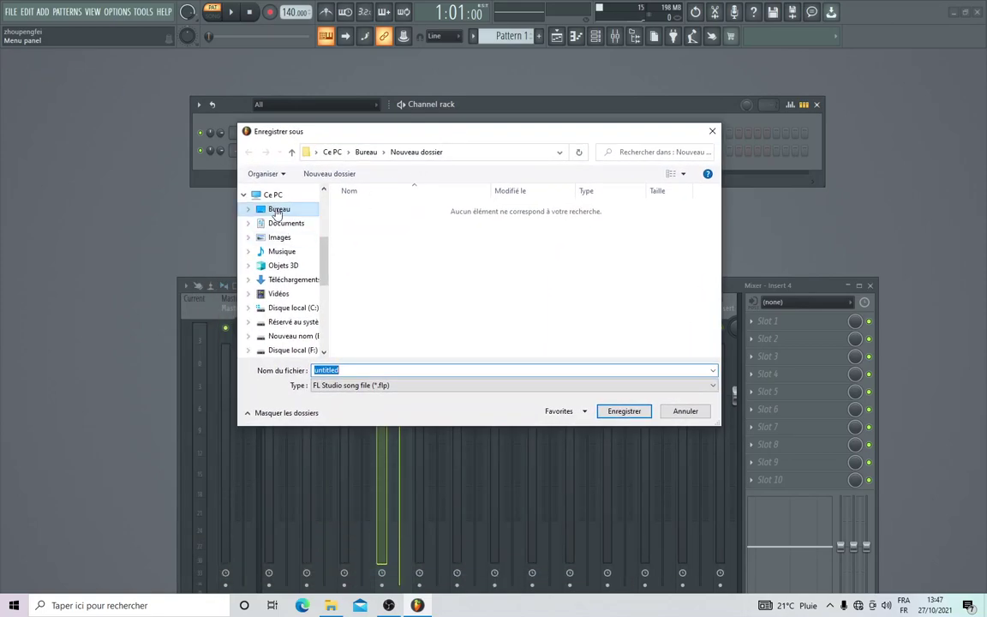
click(366, 152)
double_click(374, 232)
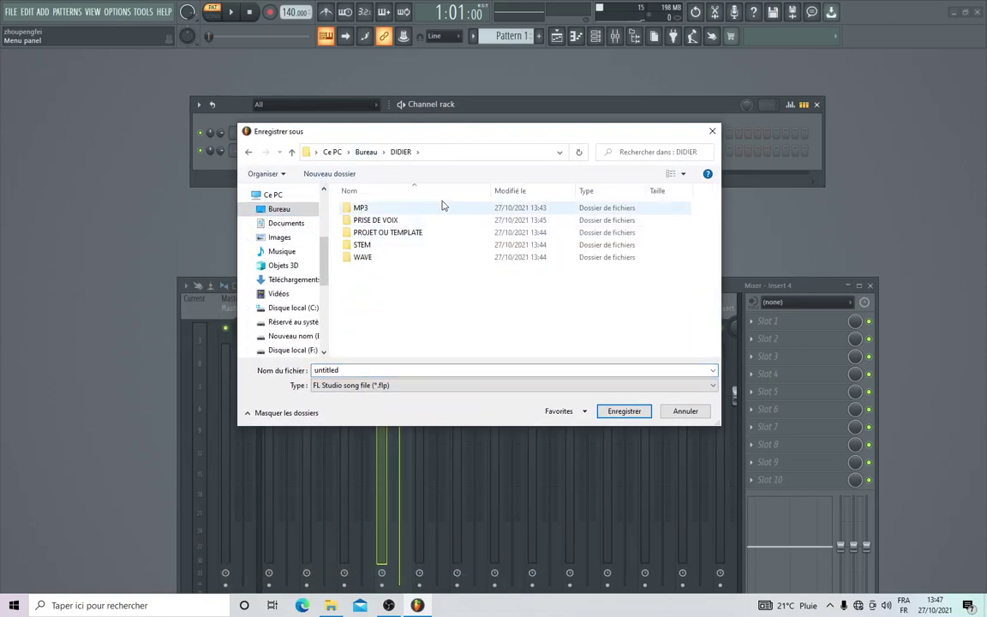
double_click(383, 233)
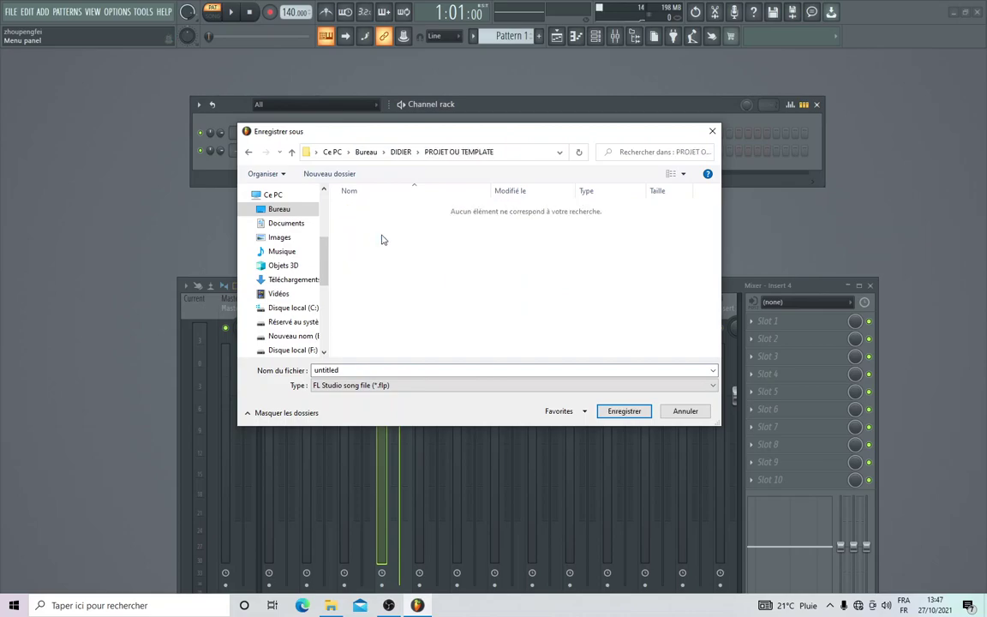
drag(343, 371, 296, 376)
key(Return)
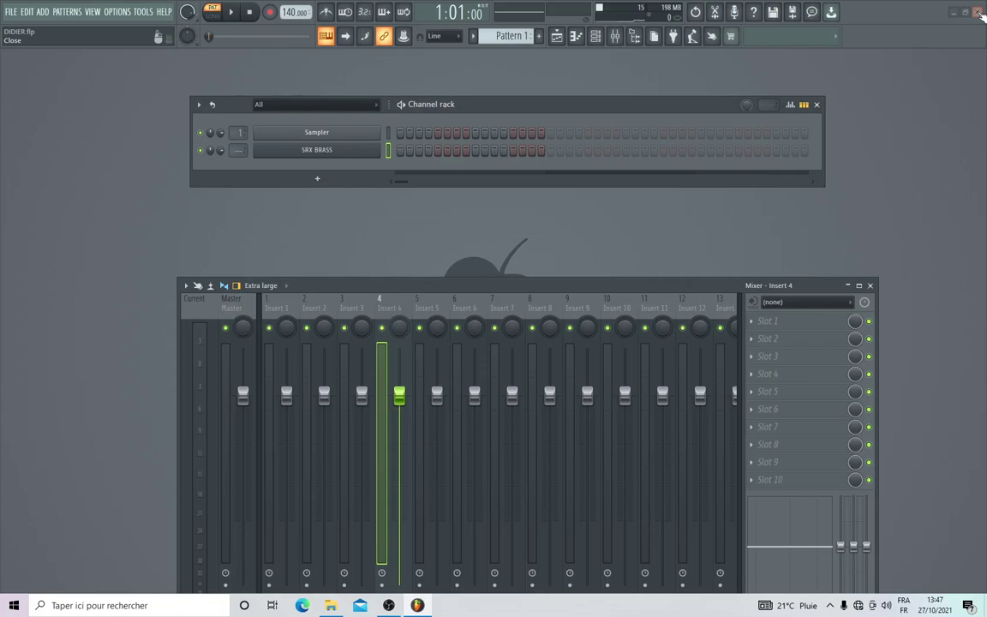
click(980, 13)
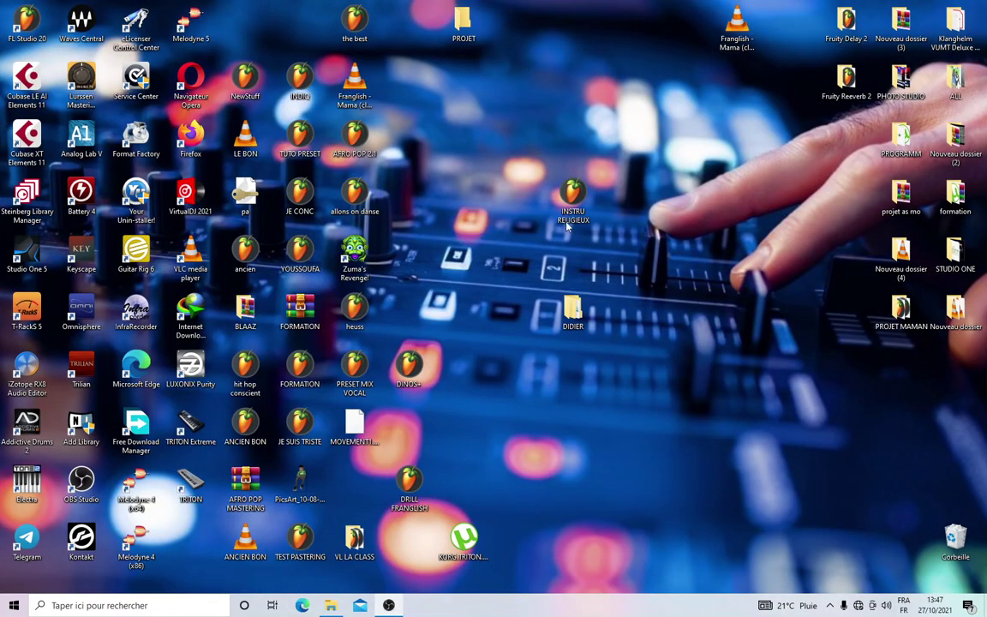
Step: Check the saved project file inside the PROJET OU TEMPLATE subfolder of the desktop project folder
double_click(572, 310)
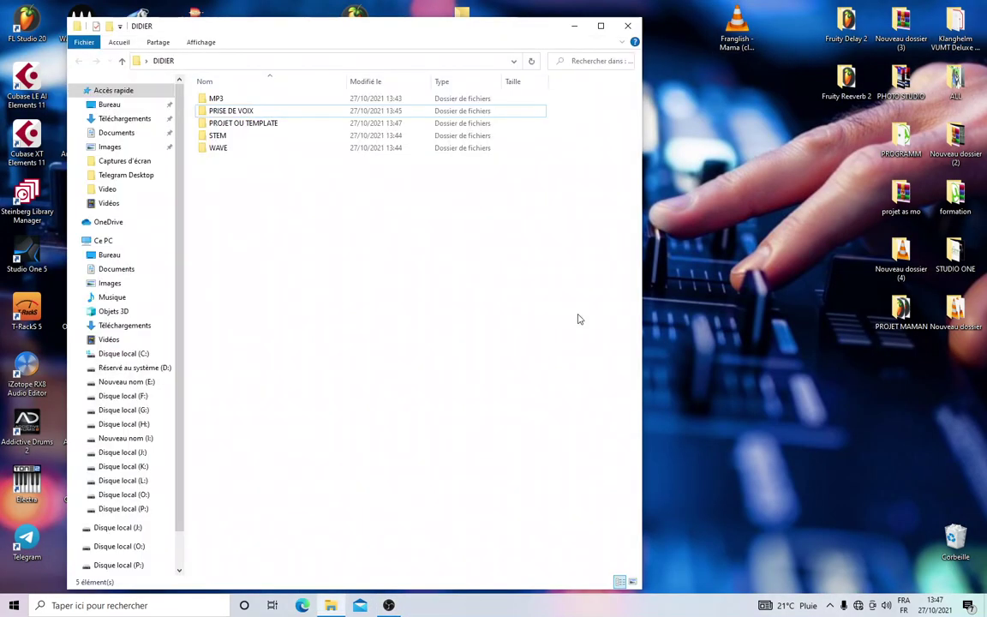
double_click(228, 127)
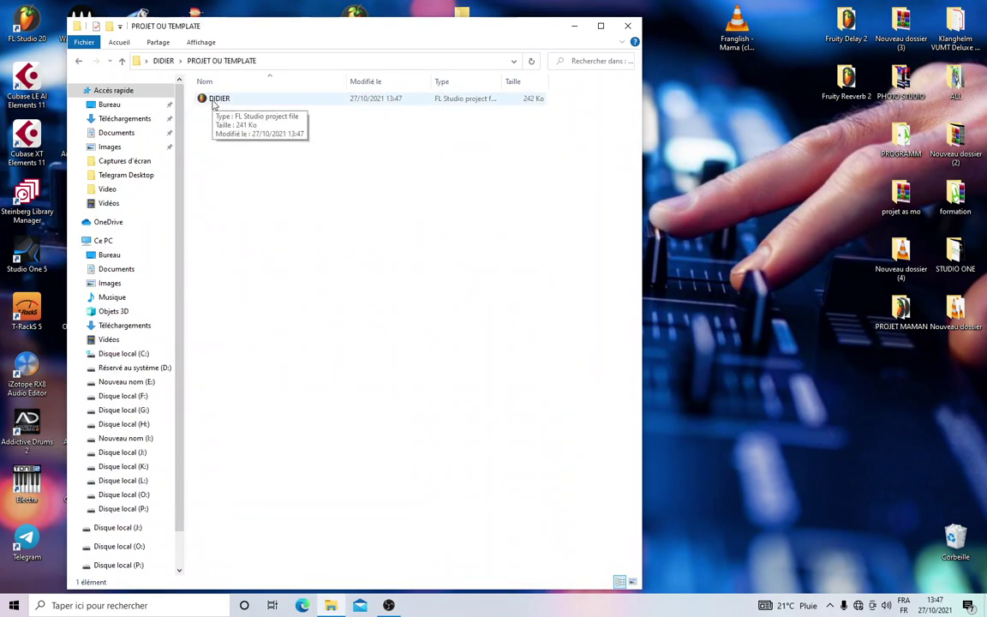
click(630, 26)
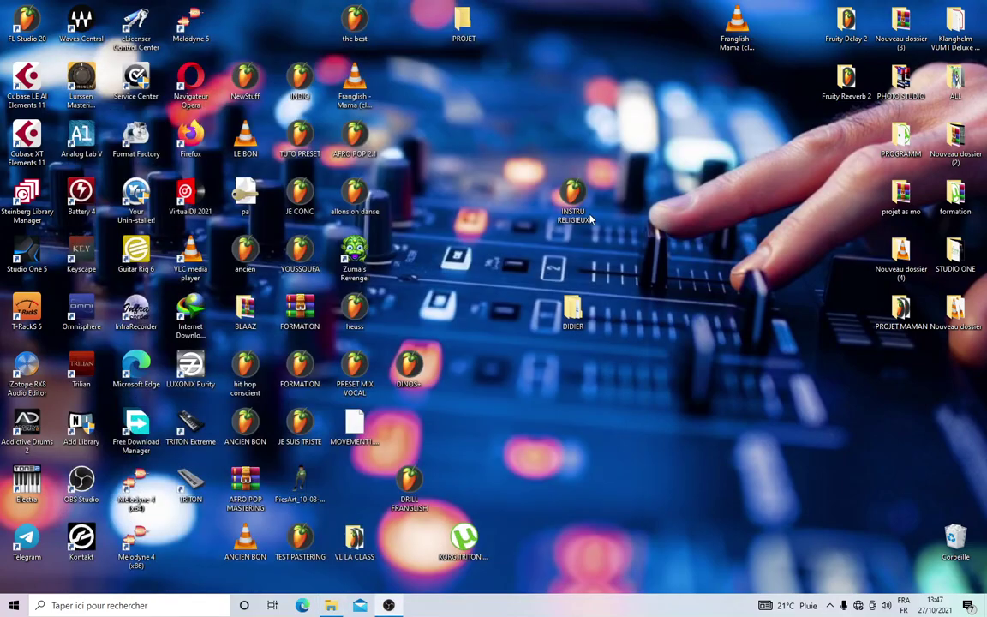
Step: Relaunch FL Studio 20 from the desktop
double_click(28, 26)
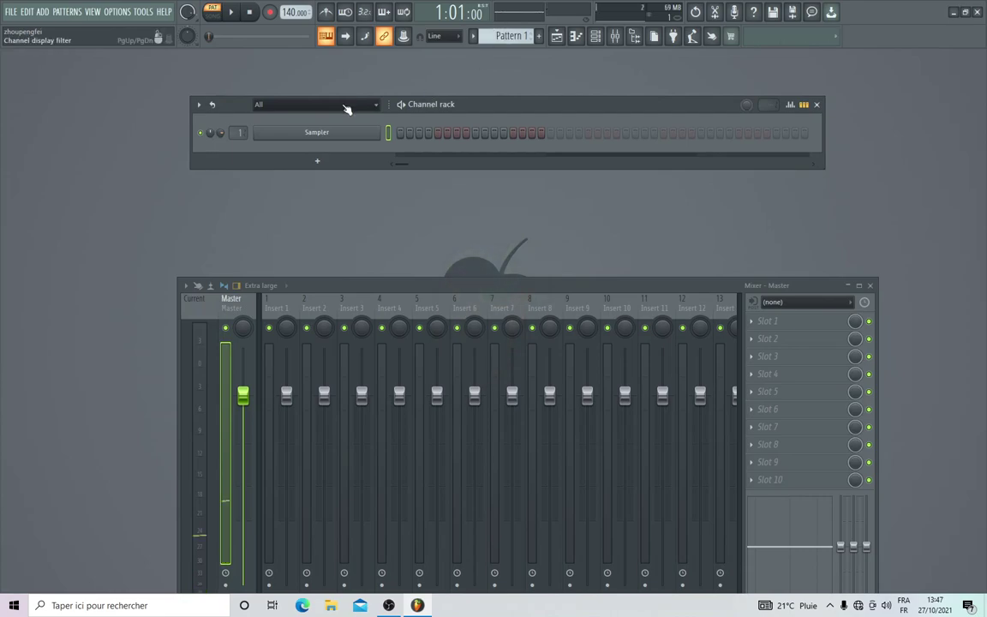
Step: Look over the project folder's subfolders in File Explorer and close the window
click(332, 607)
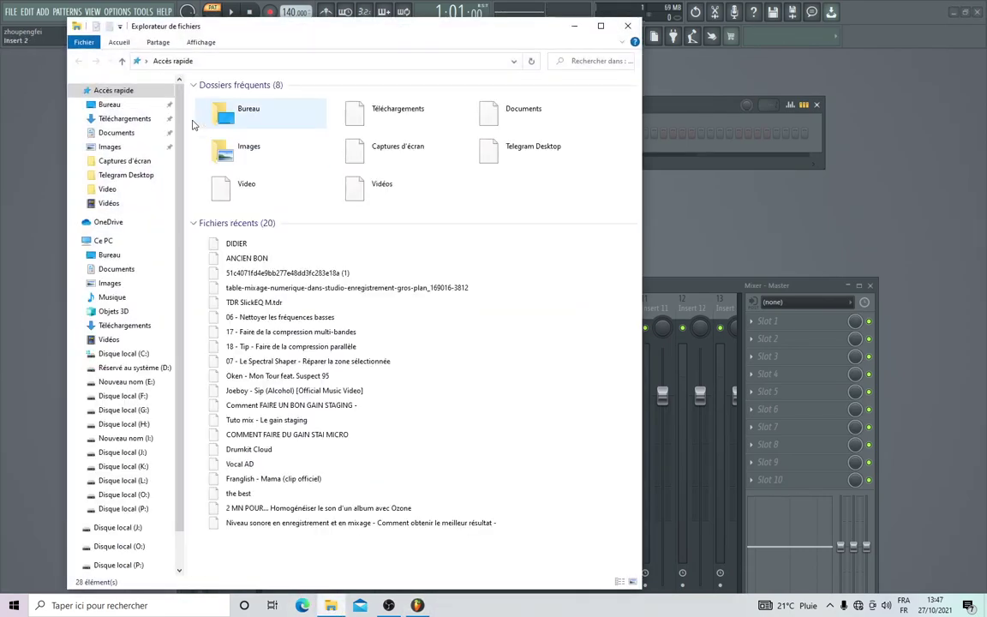
click(109, 104)
double_click(225, 127)
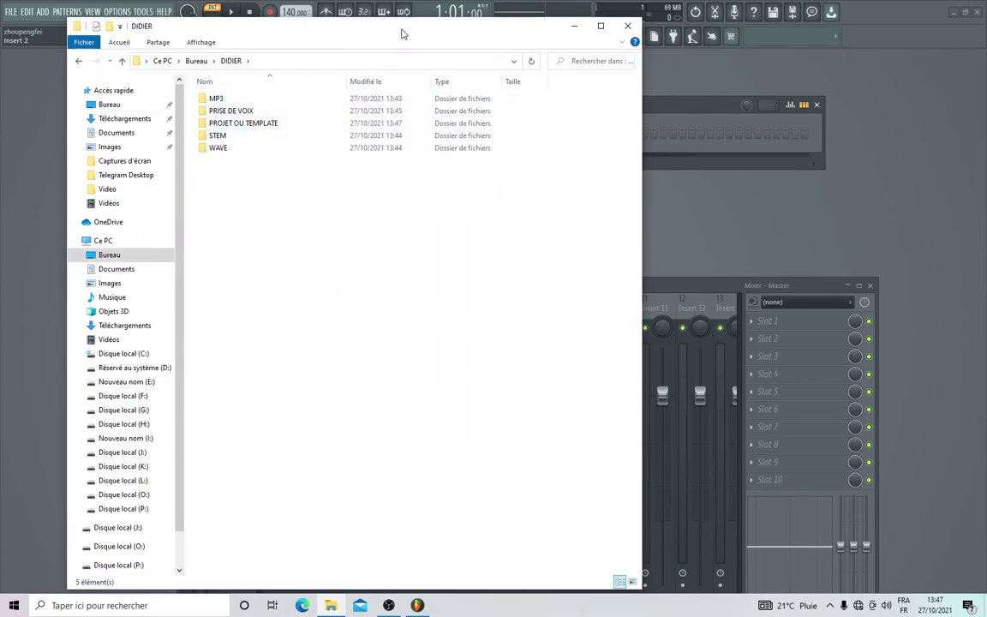
drag(403, 34, 502, 142)
click(694, 144)
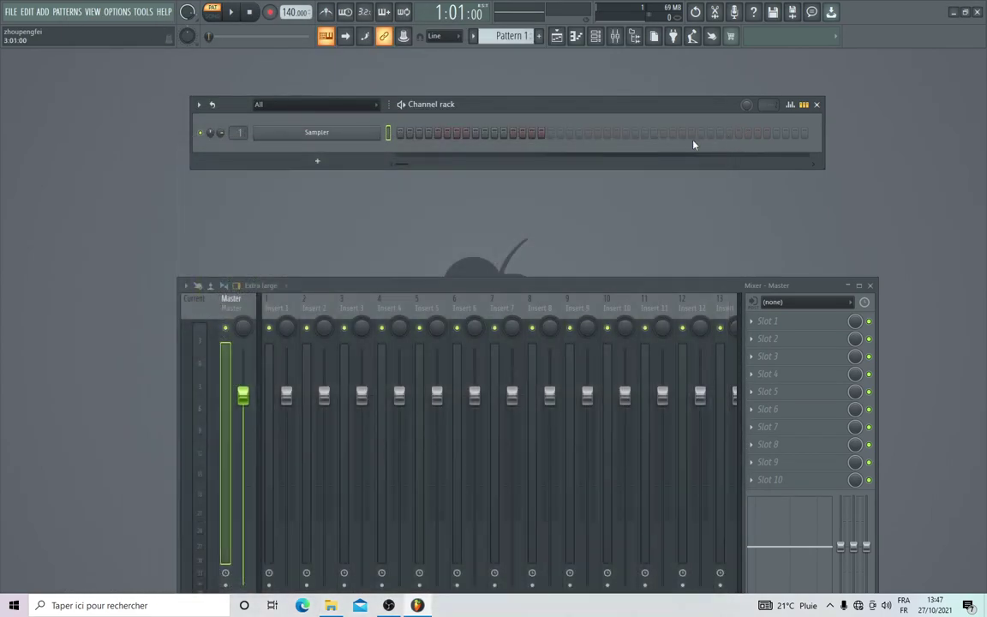
Step: Reopen the most recently saved project from the list of recent projects
click(317, 160)
click(12, 12)
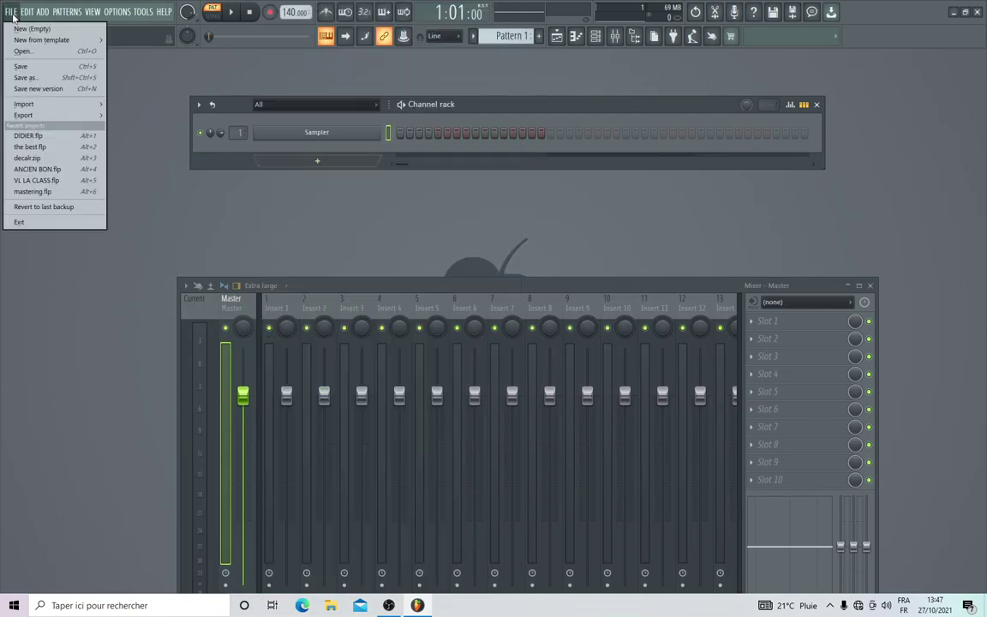
click(28, 135)
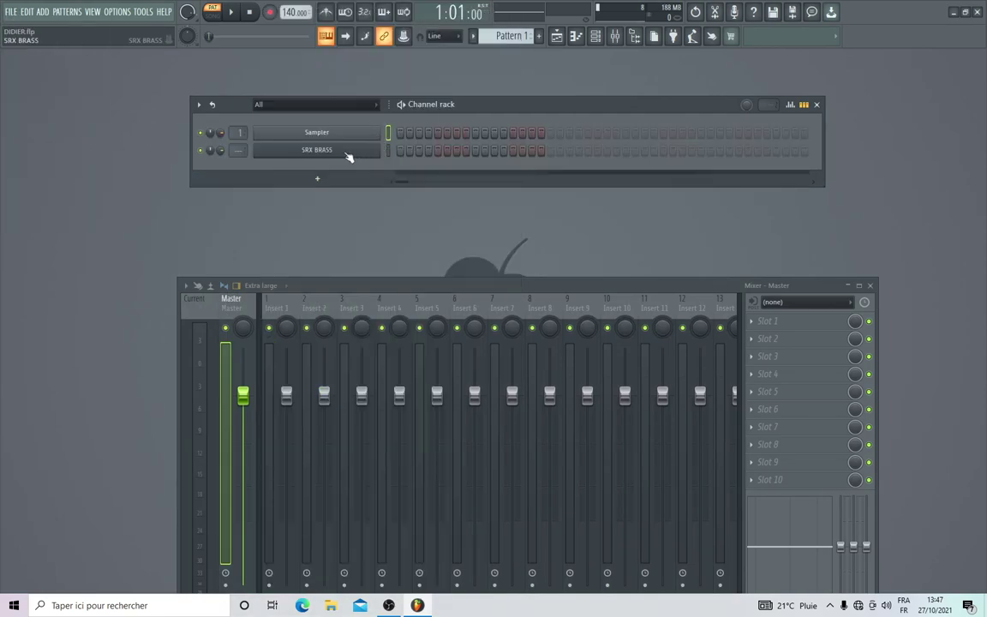
Step: Open the SRX BRASS channel in the Piano roll and close the mixer
right_click(348, 155)
click(390, 147)
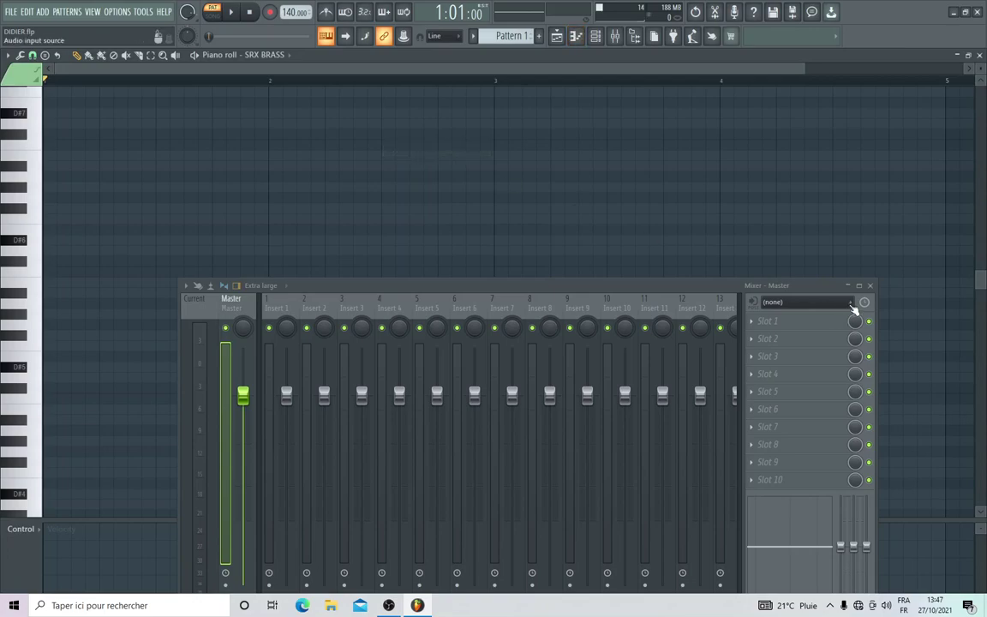
click(870, 287)
scroll(154, 274, down, 2)
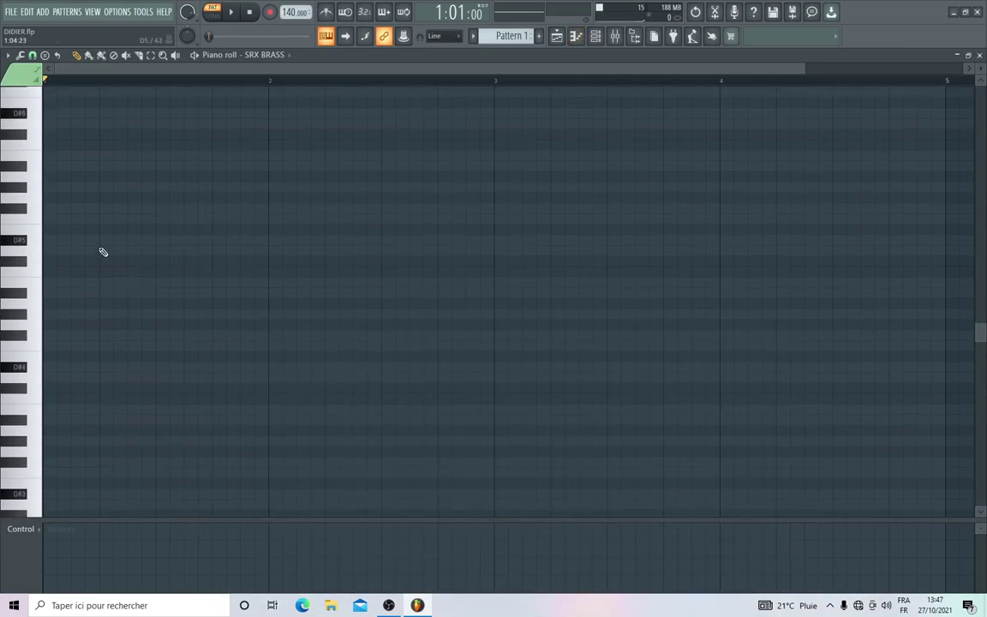
Step: Draw a one-bar chord of D#5, G5 and A#5 in bar 1 of the SRX BRASS Piano roll
click(51, 240)
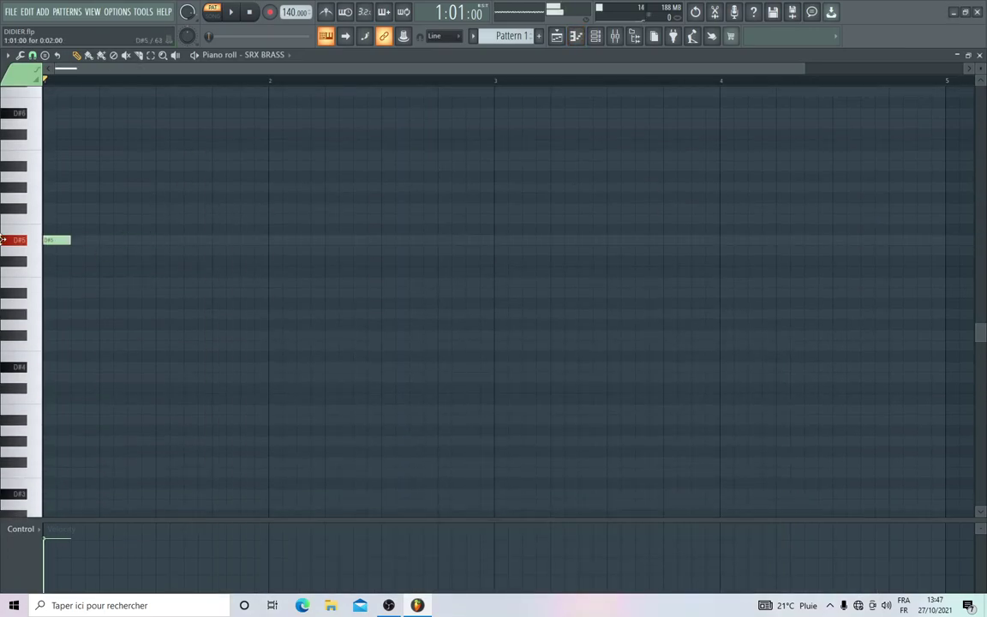
drag(68, 240, 268, 241)
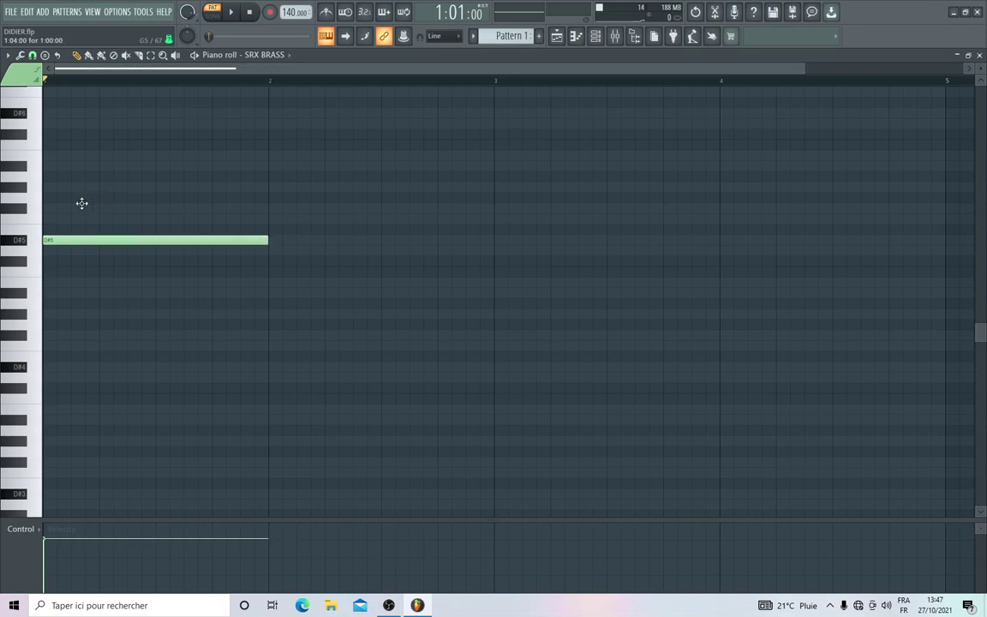
click(89, 198)
click(50, 166)
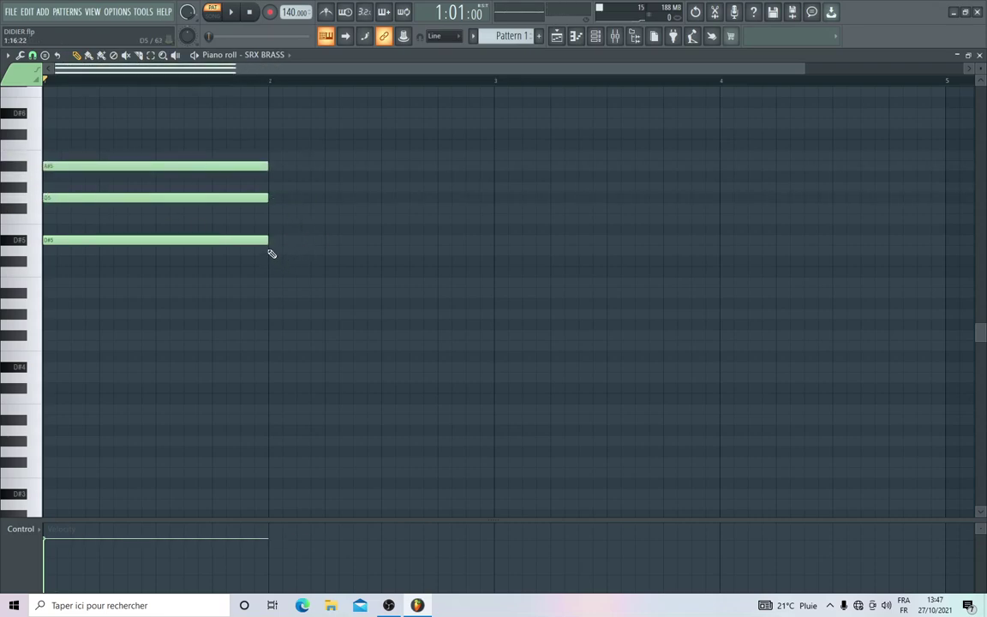
Step: Add a second one-bar chord of D5, F5 and G#5 in bar 2
click(271, 251)
click(270, 219)
click(274, 187)
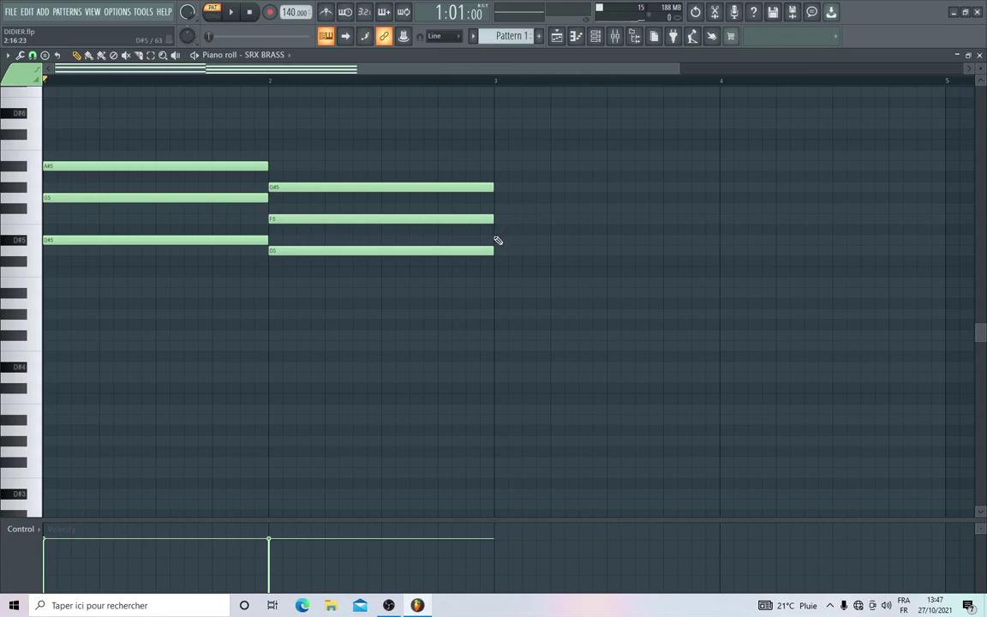
Step: Add one-bar chords of F5, G#5 and B5 in bar 3 and F#5, A#5 and D6 in bar 4
click(504, 220)
click(498, 187)
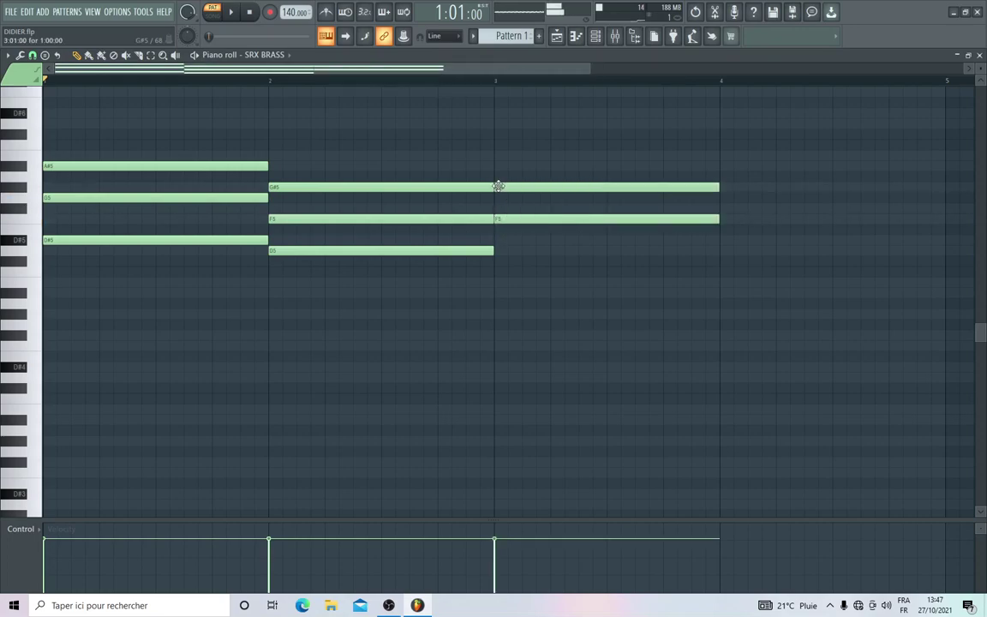
click(495, 156)
click(724, 209)
click(723, 166)
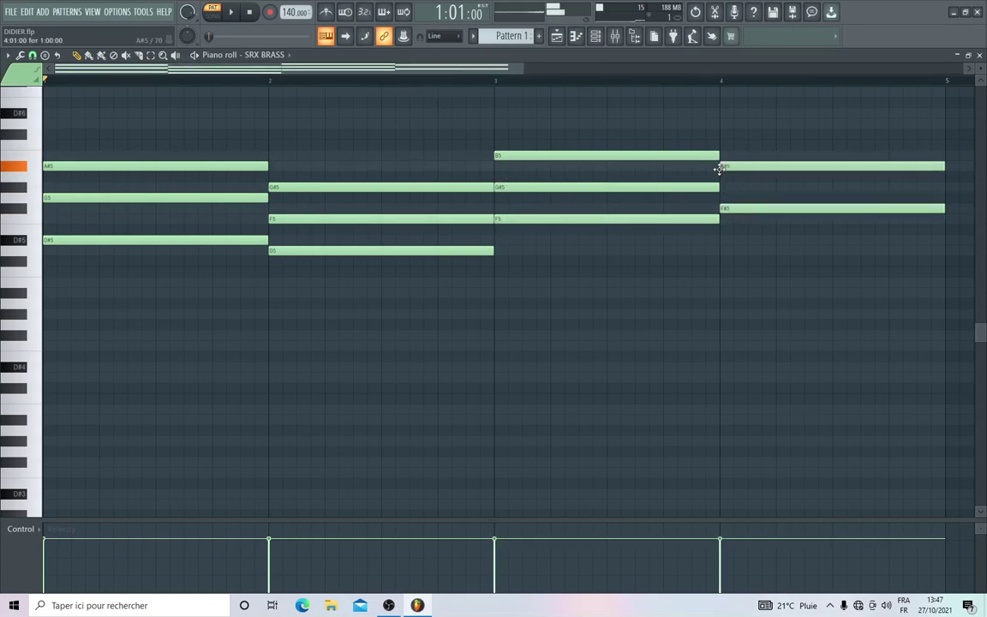
click(723, 124)
Step: Play back the four-bar brass chord progression with all four bars in view, and stop it
scroll(484, 67, right, 2)
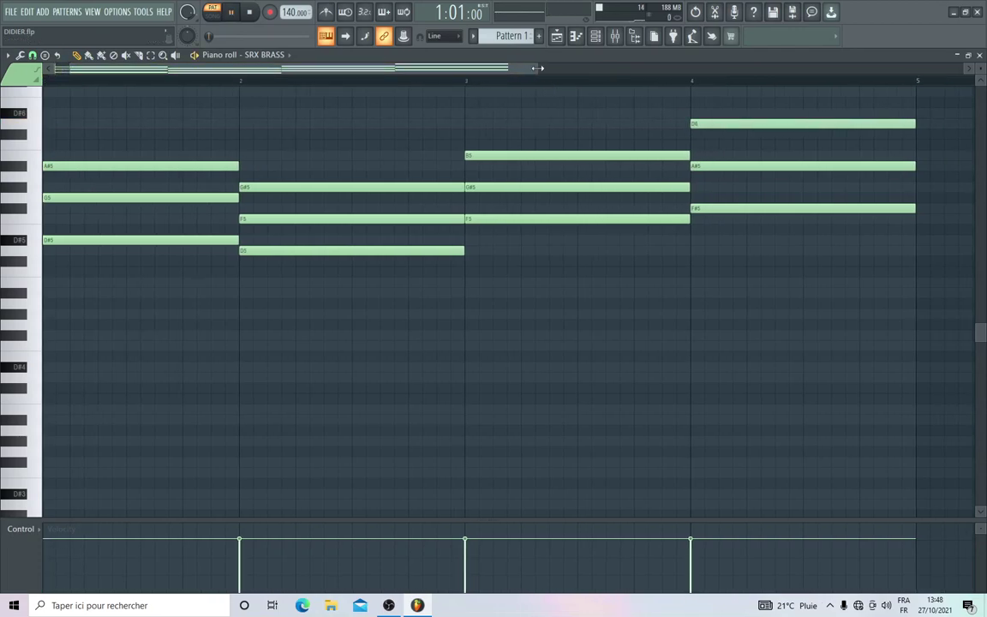
key(space)
drag(491, 69, 454, 71)
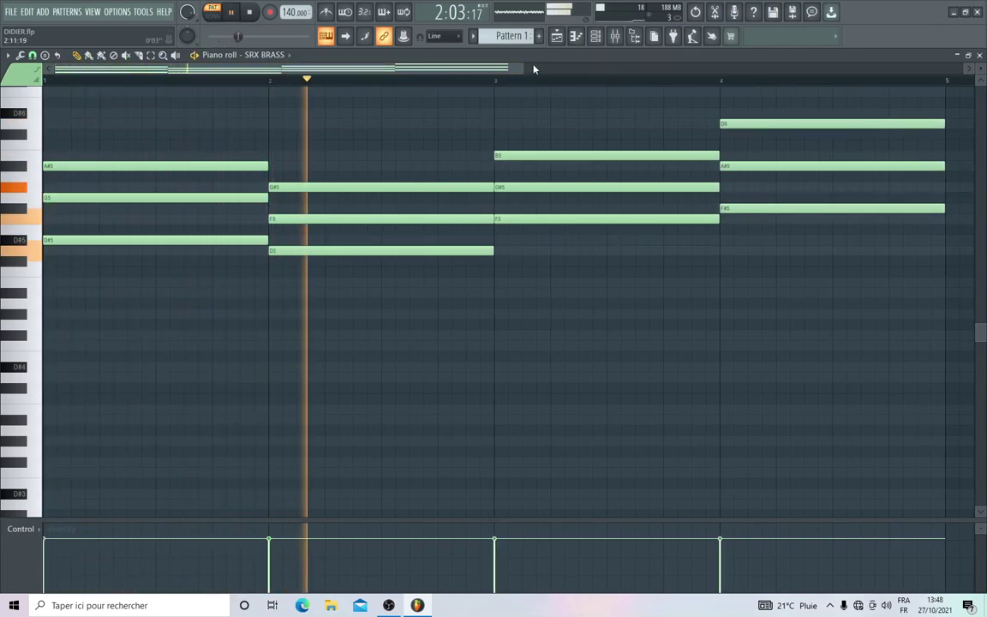
drag(522, 66, 978, 129)
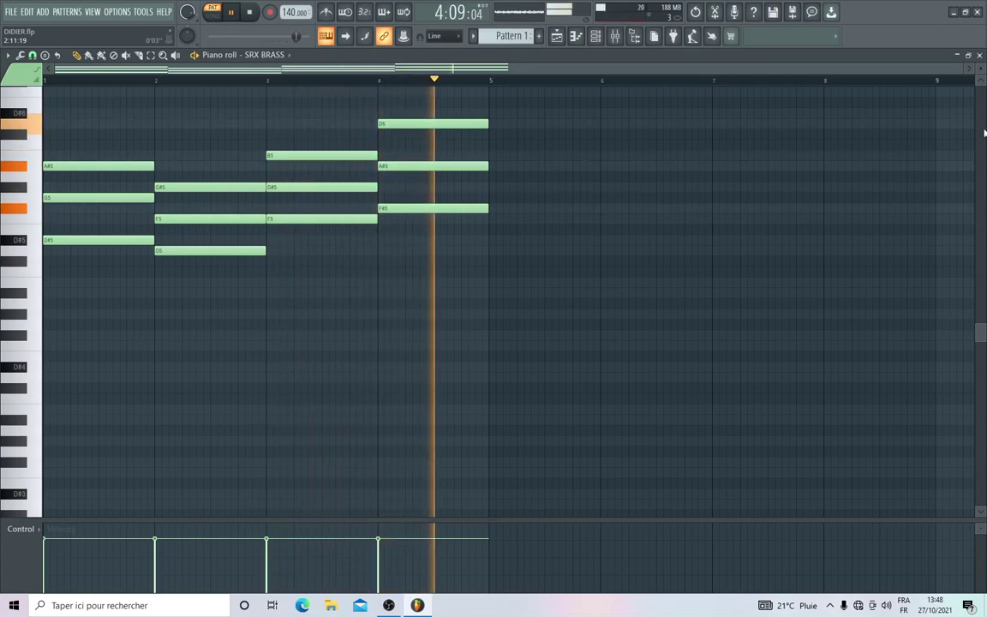
key(space)
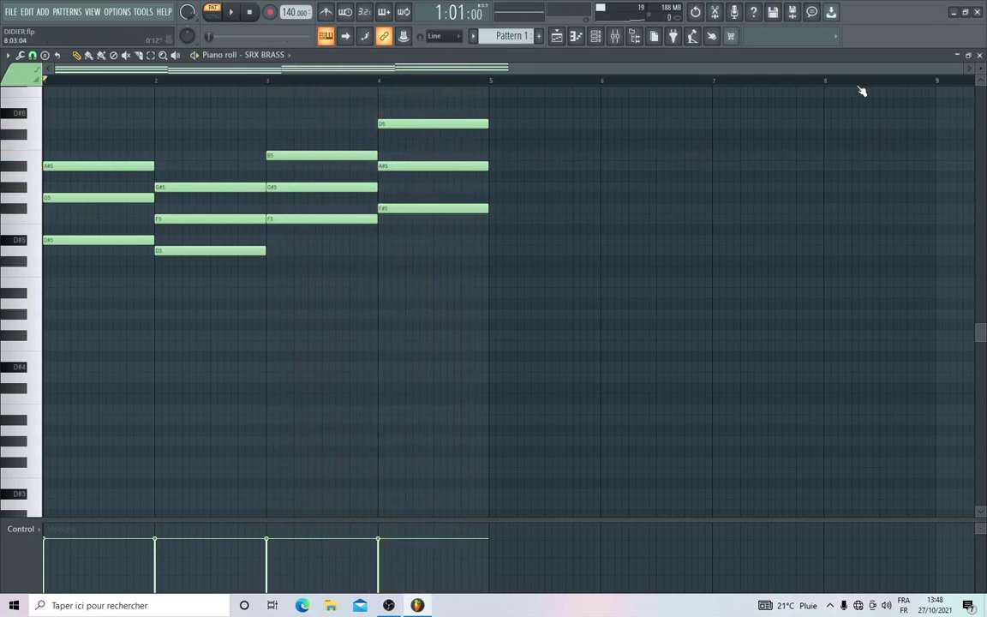
Step: Close the Piano roll and add the [AB] - Snare (3) sample from the drum kit's Snares folder as a new channel
click(982, 55)
click(635, 36)
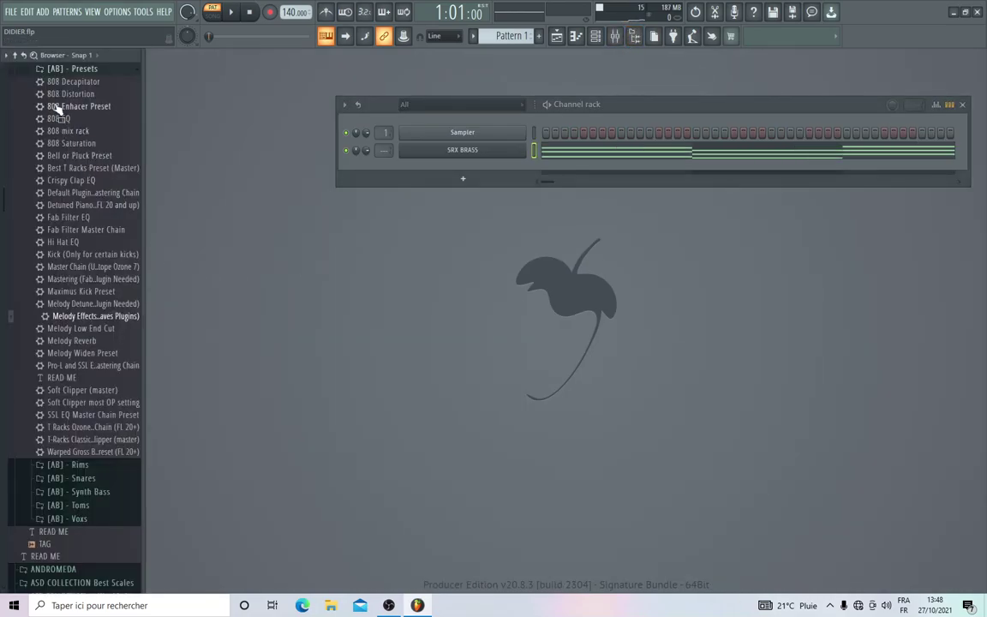
scroll(85, 257, down, 8)
scroll(92, 264, up, 15)
scroll(112, 483, down, 5)
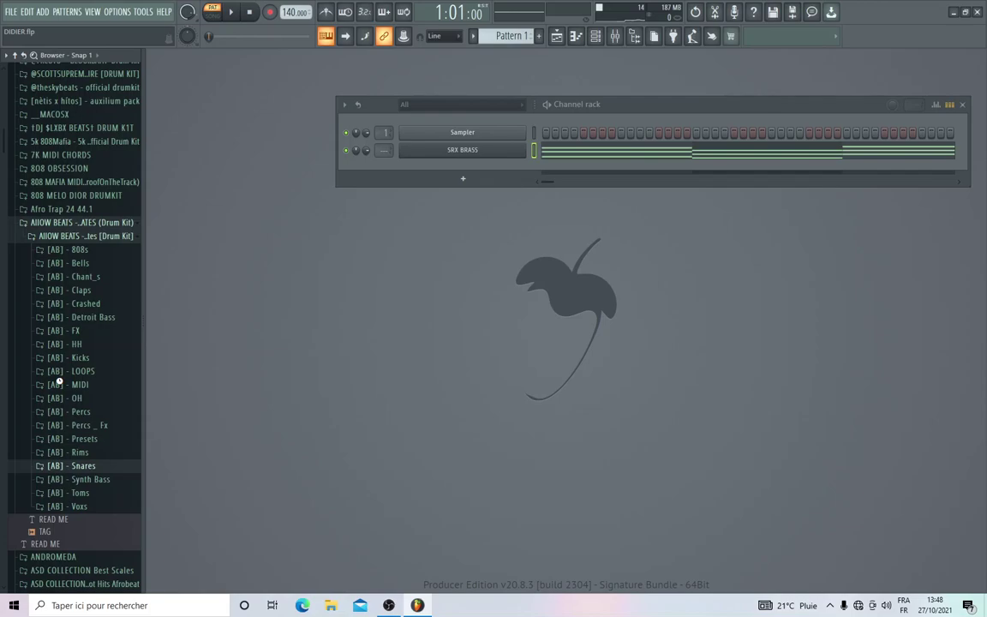
click(71, 466)
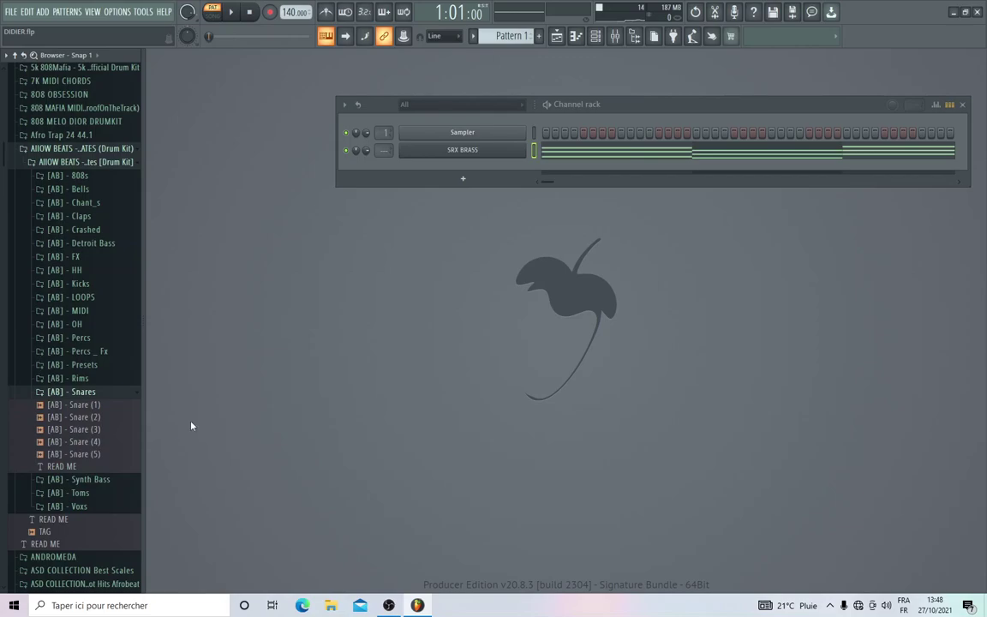
drag(79, 430, 467, 170)
click(71, 391)
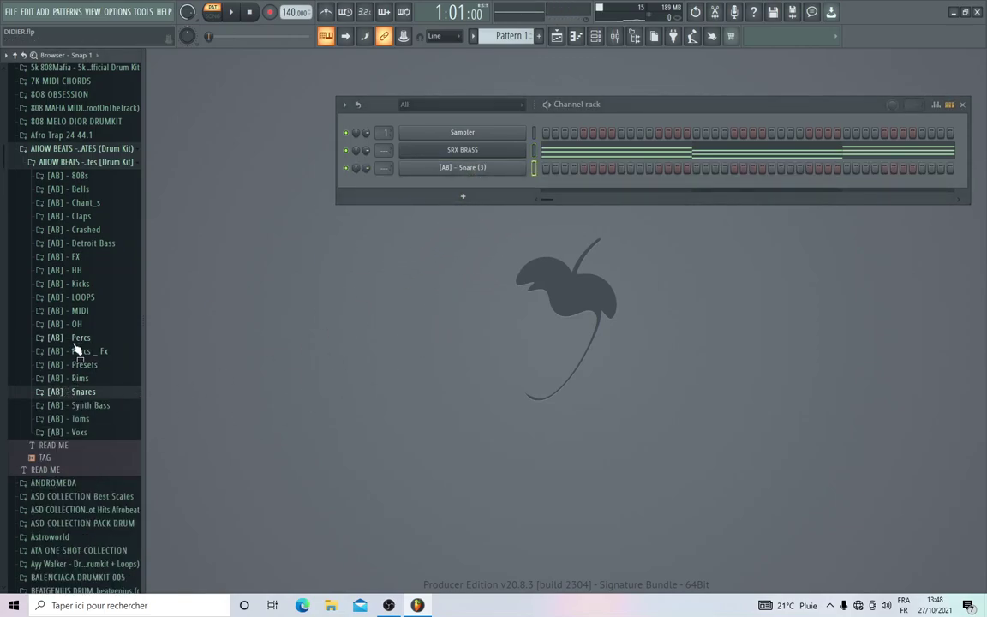
Step: Add the [AB] - Kick (4) sample from the drum kit's Kicks folder as a new channel
click(74, 283)
click(76, 334)
drag(75, 334, 461, 192)
click(73, 284)
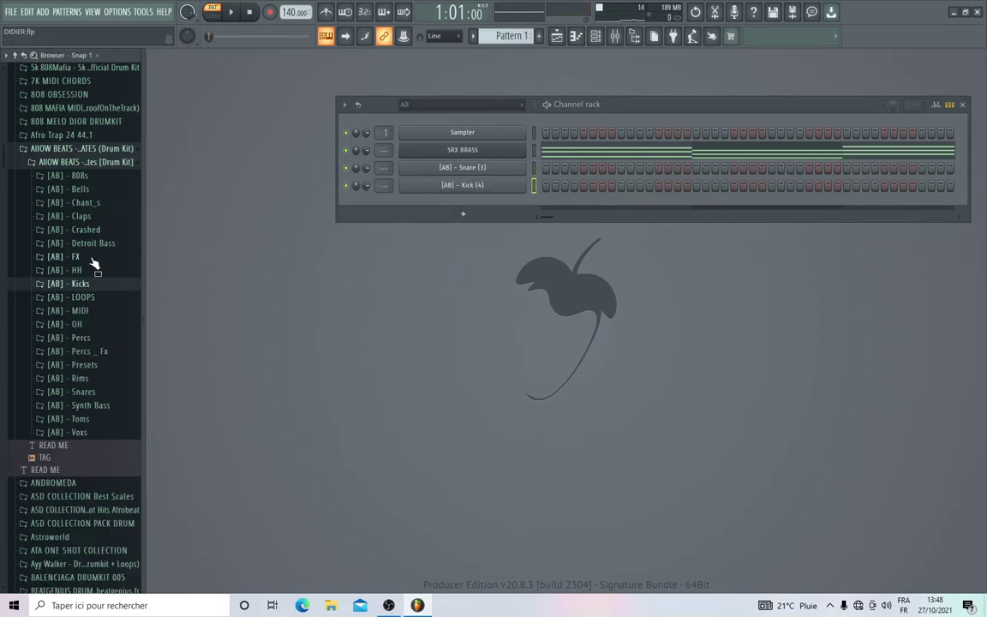
Step: Add the [AB] - HH (3) sample from the drum kit's HH folder as a new channel
click(83, 271)
click(76, 249)
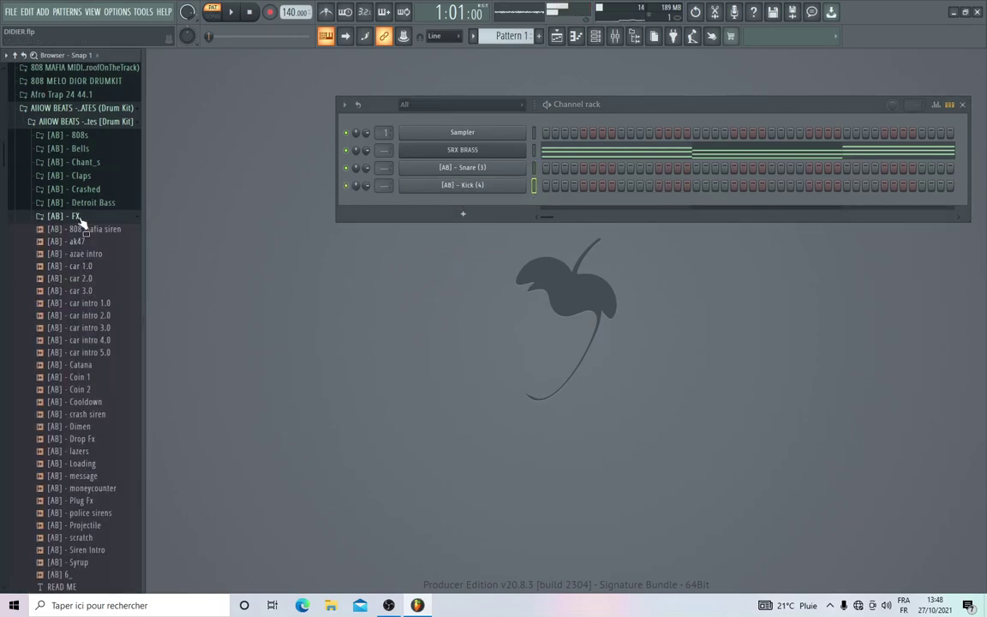
click(79, 228)
click(75, 230)
click(75, 268)
drag(75, 267, 409, 206)
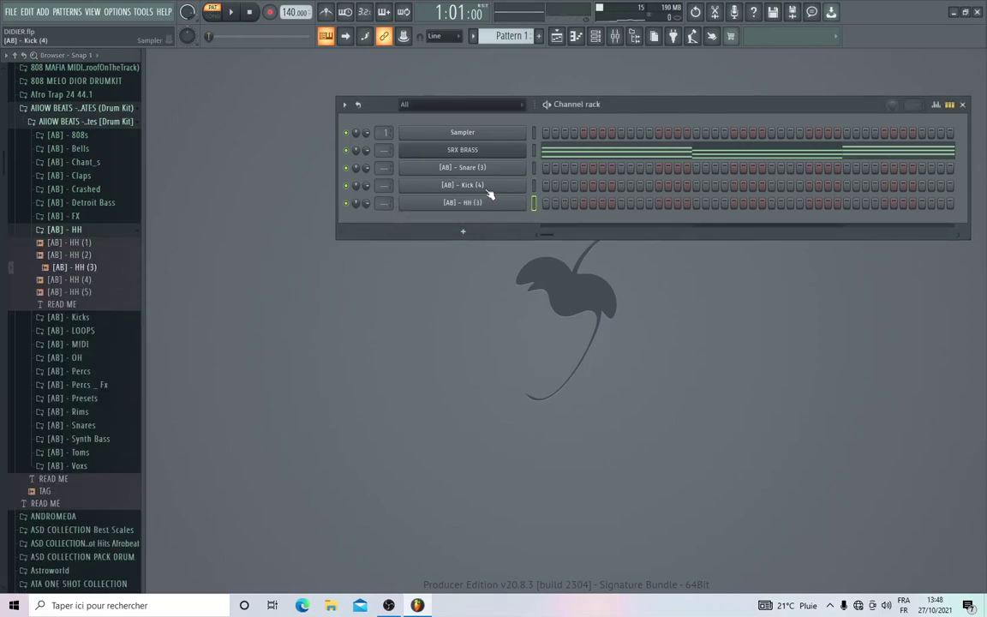
Step: Place a snare hit on step 9 and duplicate bar 1 of the snare's Piano roll across bars 2 to 4
key(space)
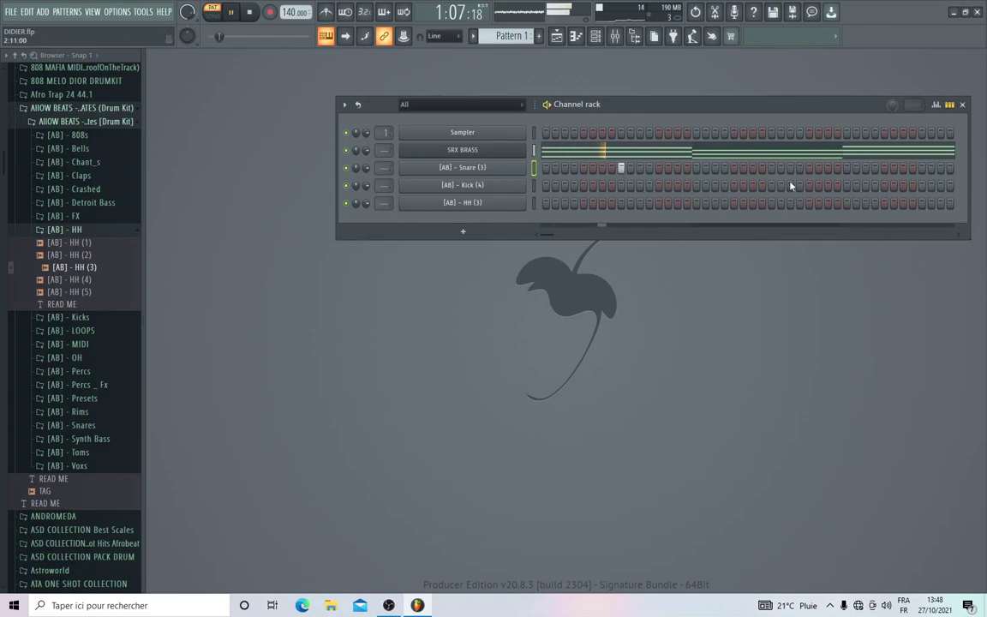
key(space)
right_click(496, 168)
click(552, 168)
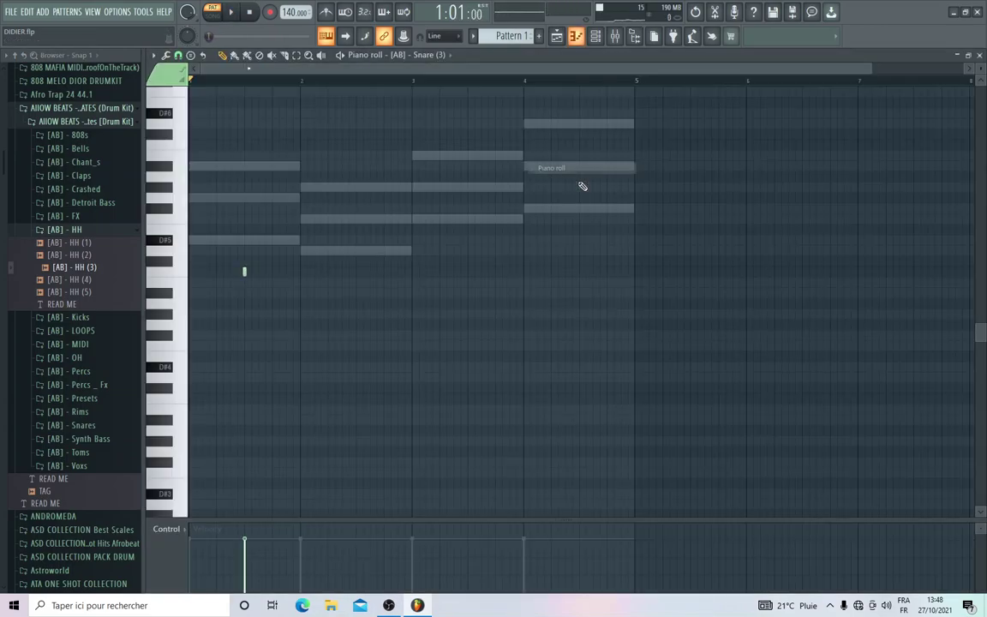
drag(302, 86, 3, 113)
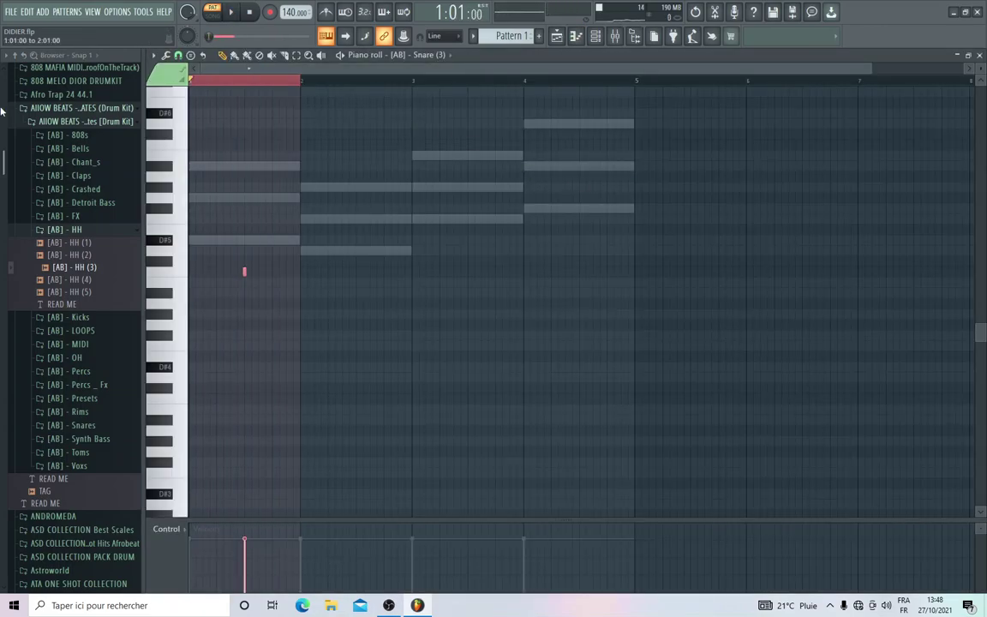
key(ctrl+b)
key(ctrl+b)
key(ctrl+b)
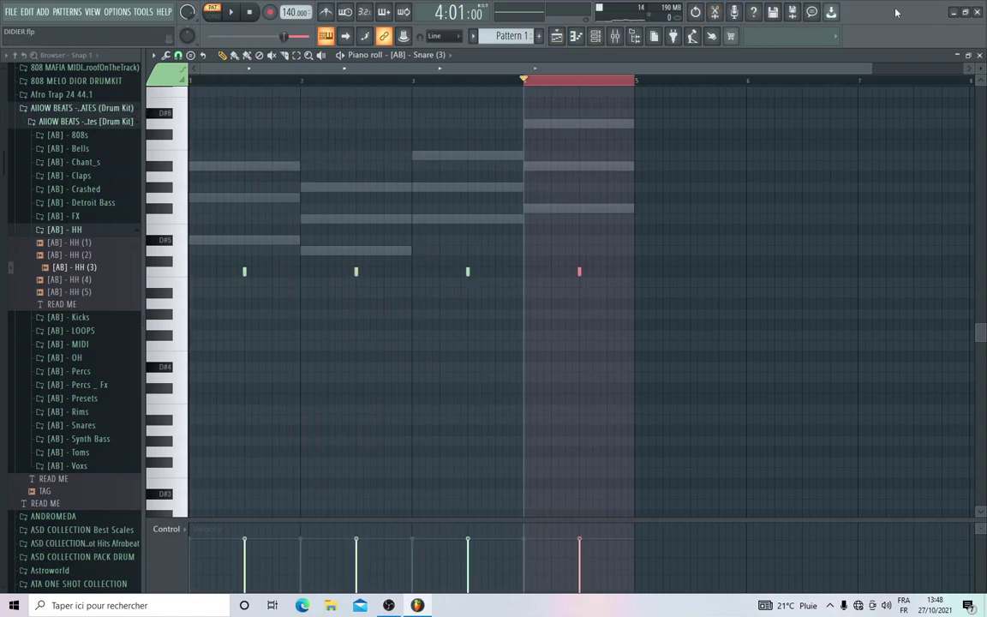
click(981, 55)
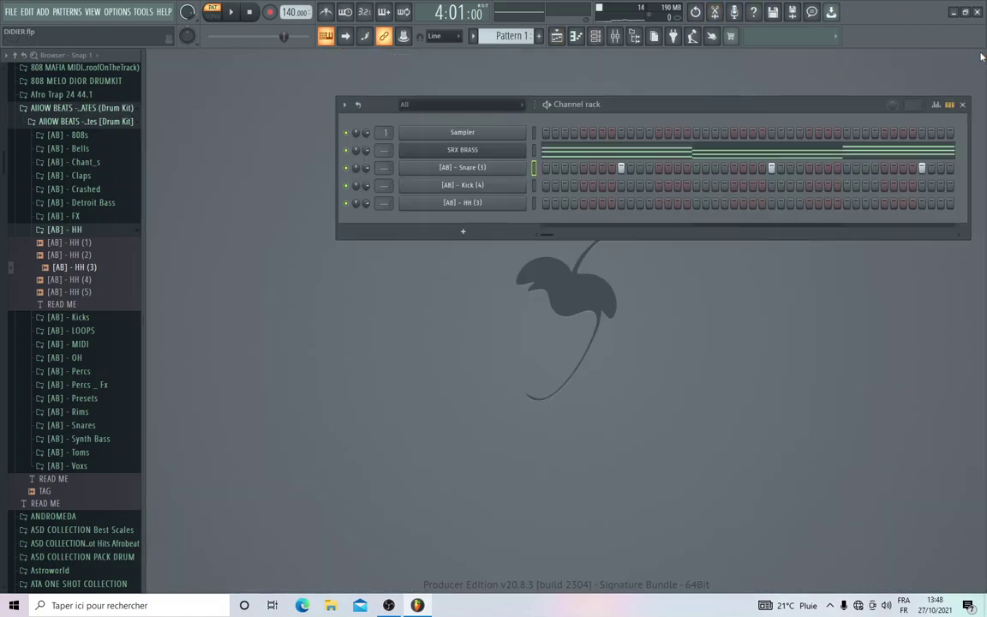
Step: Fill the [AB] - Kick (4) channel each 4 steps and the [AB] - HH (3) channel each 2 steps
right_click(490, 186)
click(725, 230)
right_click(494, 203)
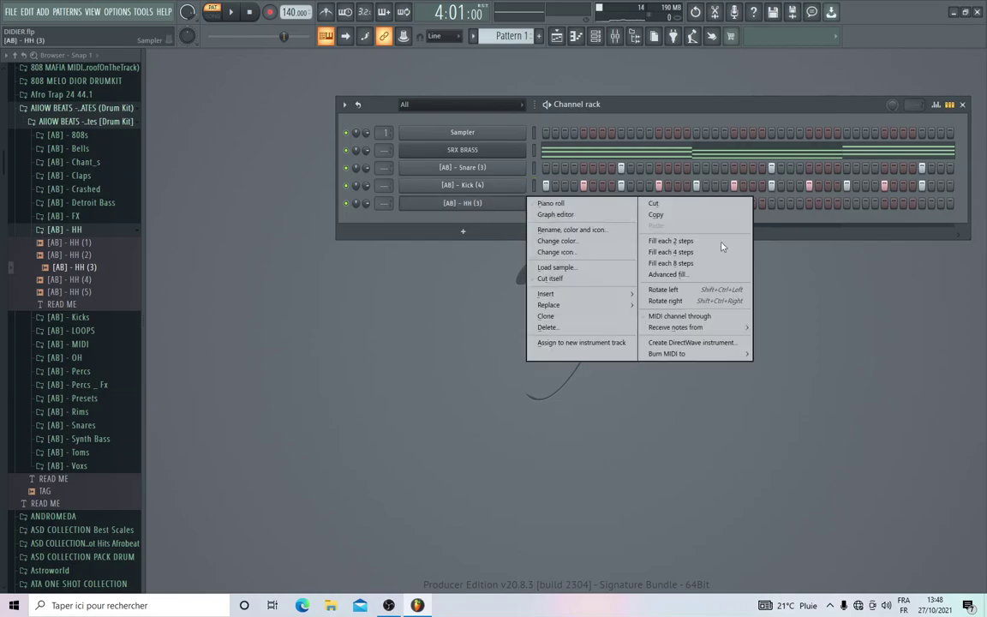
click(685, 246)
Step: Play back the brass and drum pattern from its start, and reposition the Channel rack in the workspace
key(space)
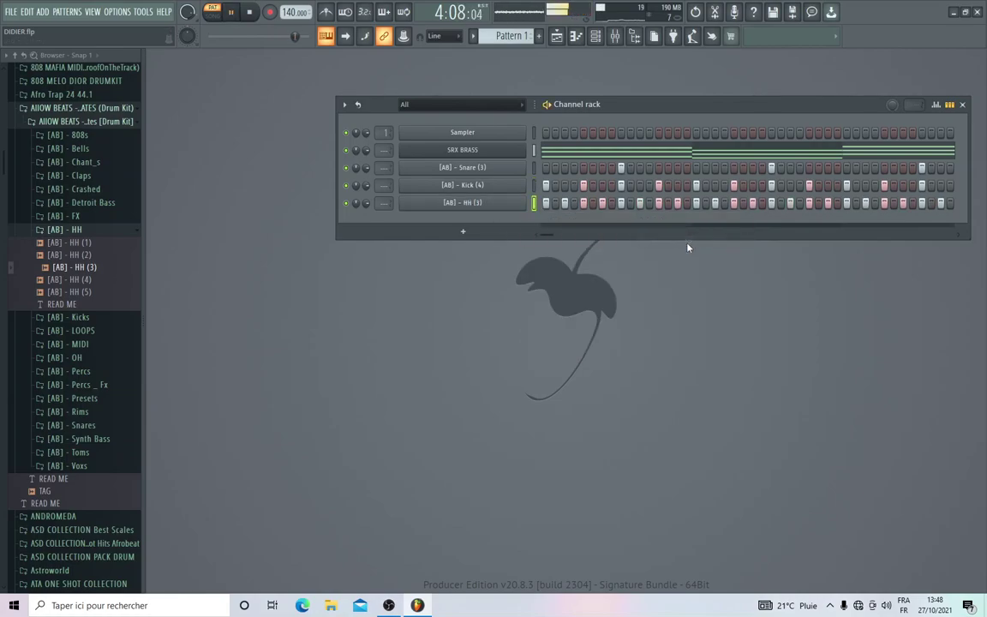
click(249, 12)
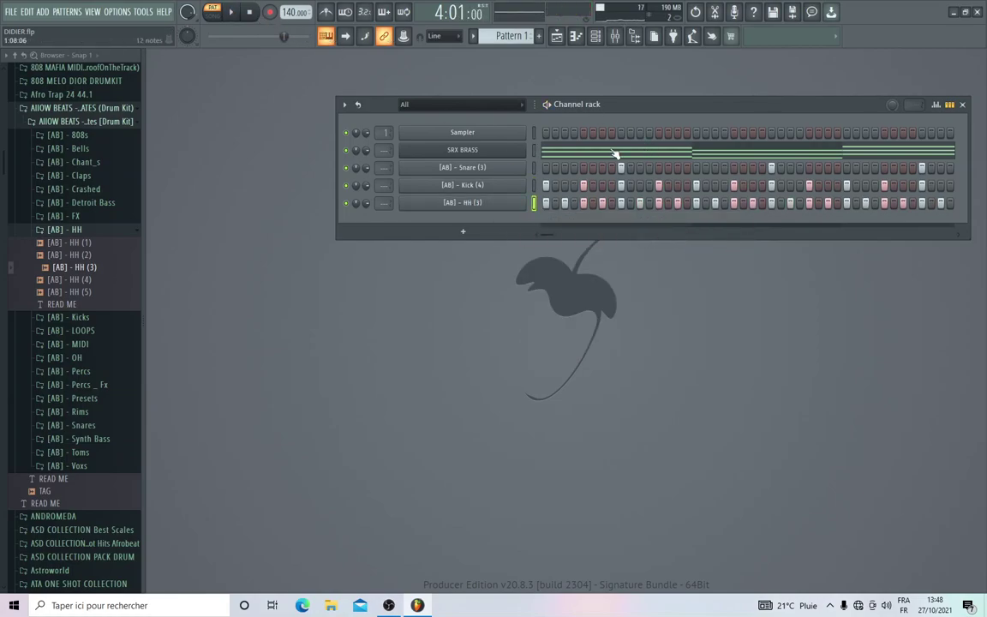
key(F7)
click(196, 80)
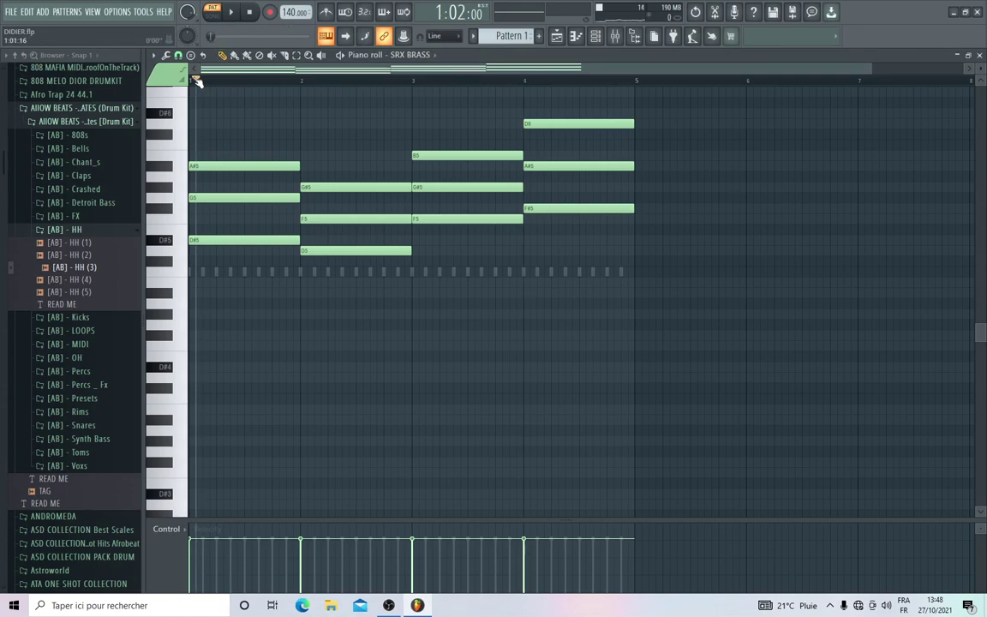
key(space)
key(F7)
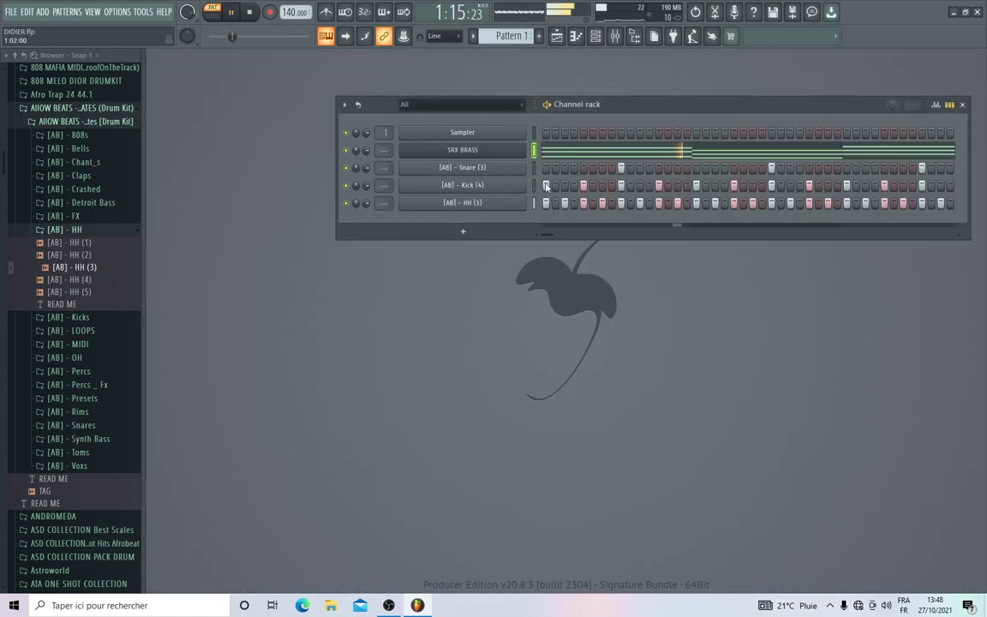
drag(610, 112, 418, 134)
key(space)
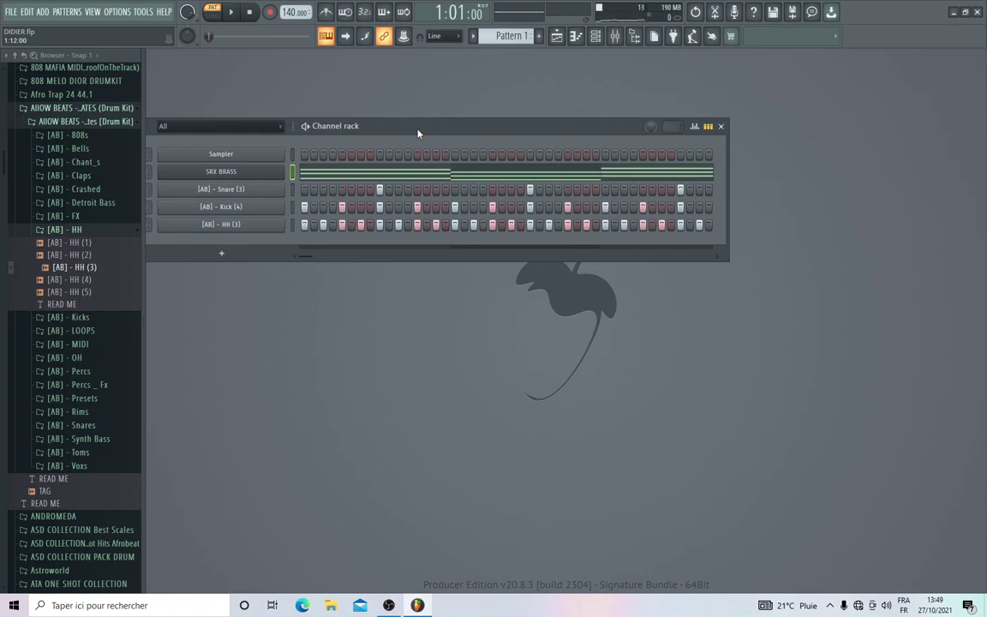
drag(418, 133, 509, 112)
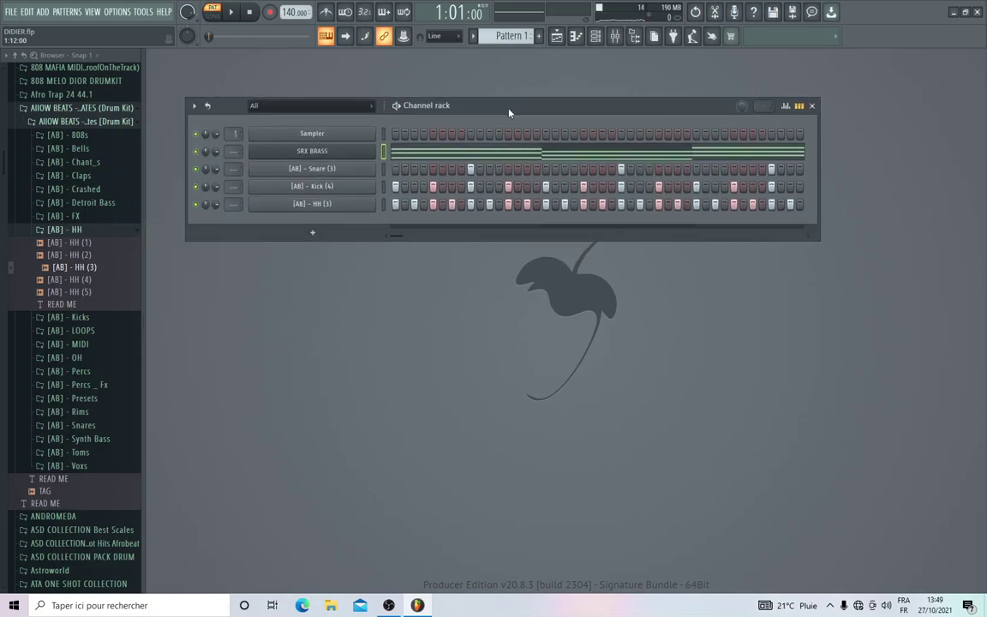
Step: Split Pattern 1 by channel into separate patterns
click(474, 38)
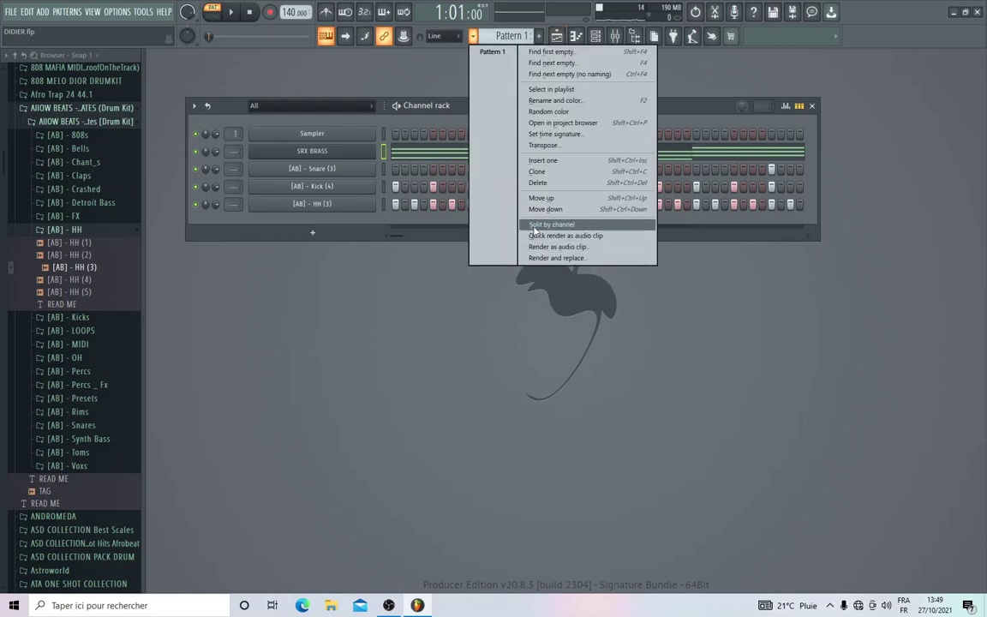
click(358, 226)
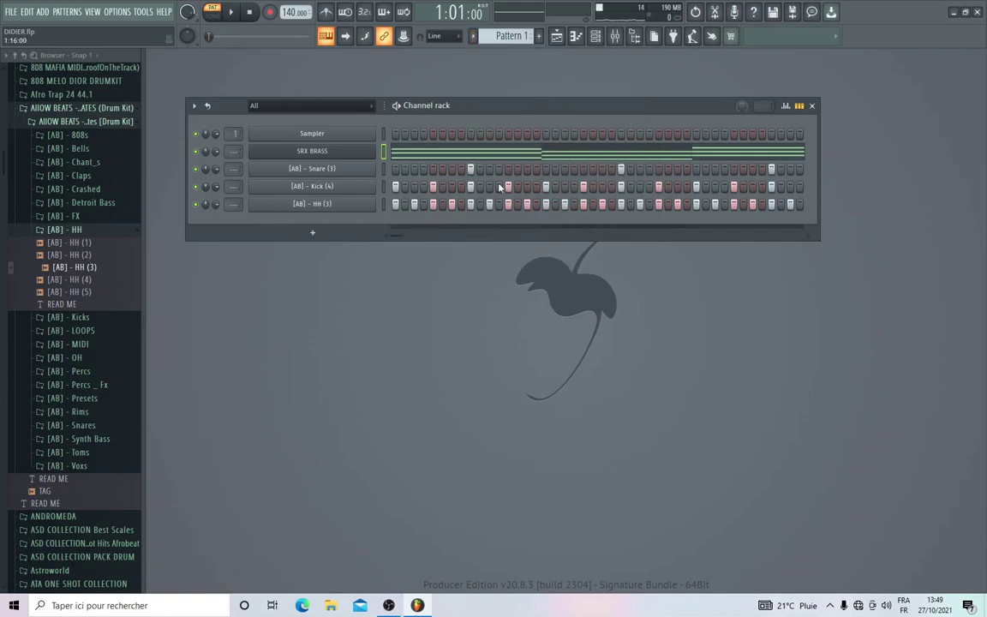
click(473, 36)
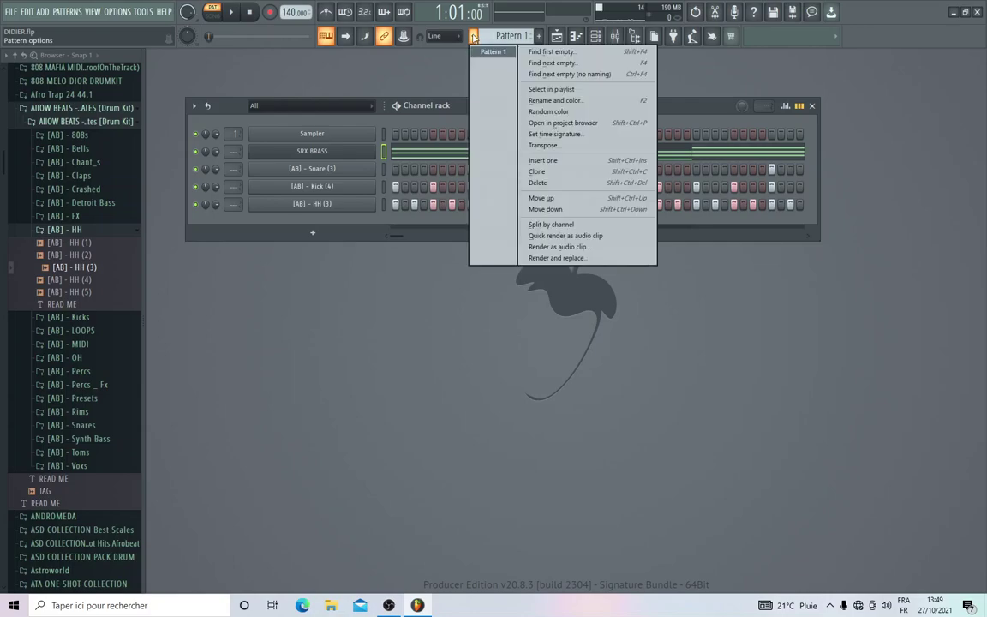
click(542, 225)
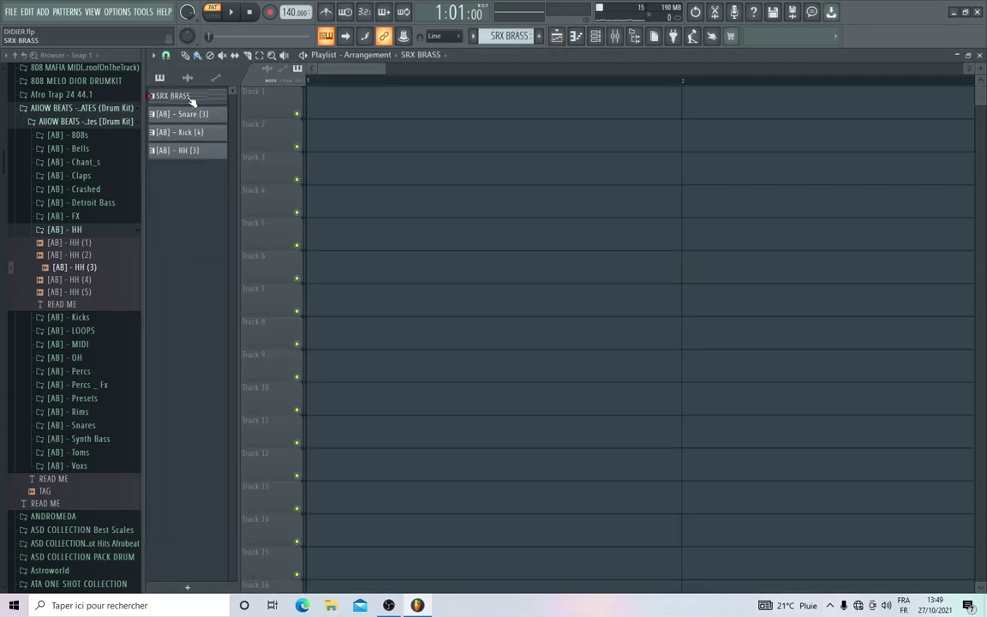
Step: Place the brass, snare, kick and HH patterns on playlist tracks 1 to 4 and repeat them through bar 32
drag(191, 98, 309, 92)
scroll(378, 72, down, 5)
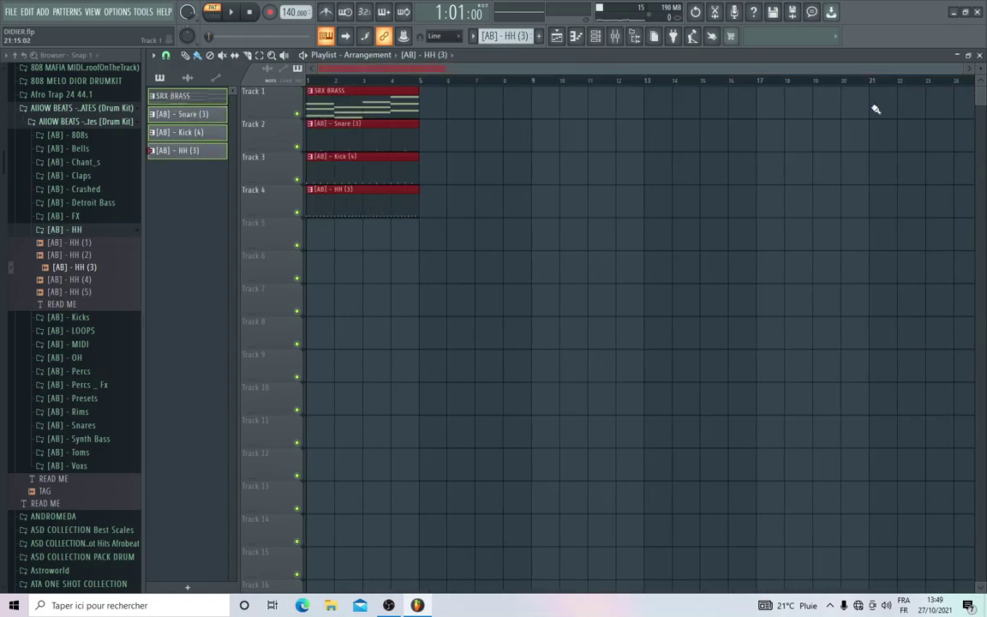
key(ctrl+b)
key(ctrl+b)
key(ctrl+b)
key(ctrl+b)
key(ctrl+b)
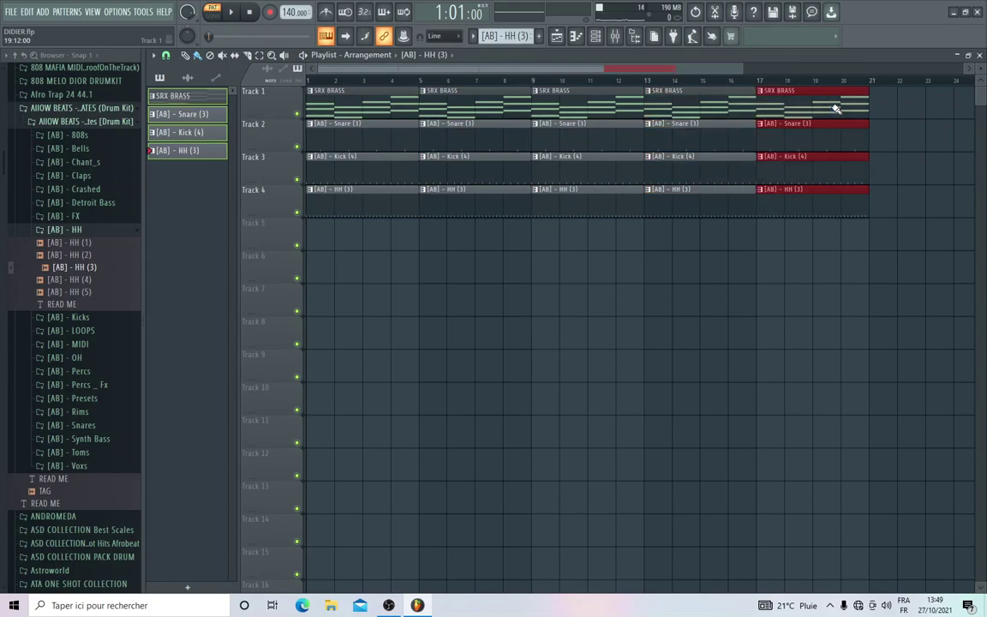
drag(460, 69, 288, 68)
Step: Switch to song mode and delete the snare and kick clips in bars 1 to 16 and the HH clips in bars 1 to 8
click(213, 14)
right_click(350, 136)
right_click(348, 174)
right_click(351, 200)
right_click(418, 201)
right_click(430, 168)
right_click(431, 145)
right_click(504, 146)
right_click(505, 168)
right_click(582, 137)
right_click(588, 165)
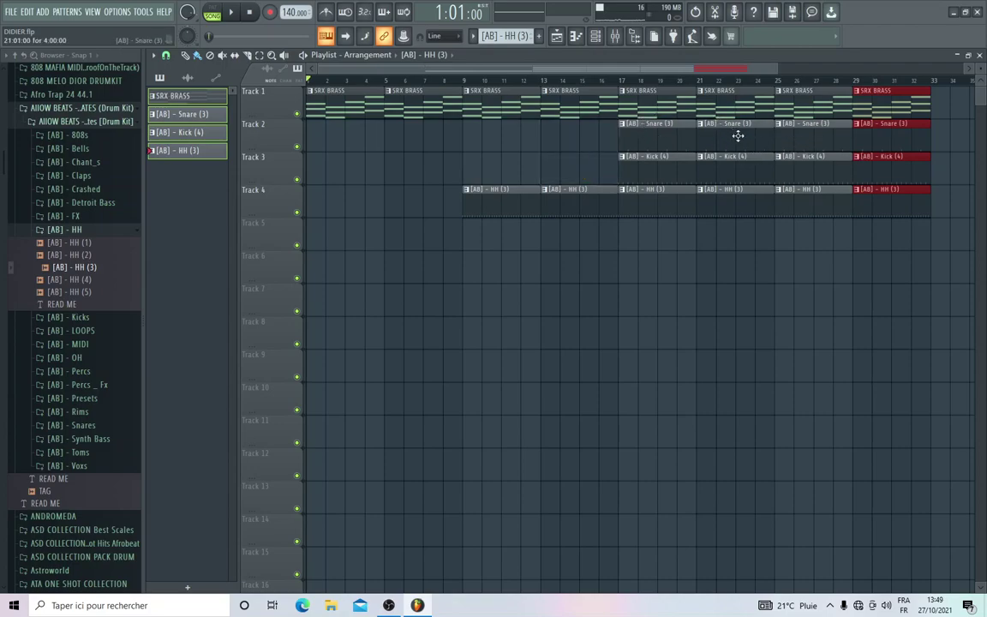
Step: Duplicate the last four-bar block of all four playlist tracks to extend the arrangement through bar 44
drag(778, 69, 898, 69)
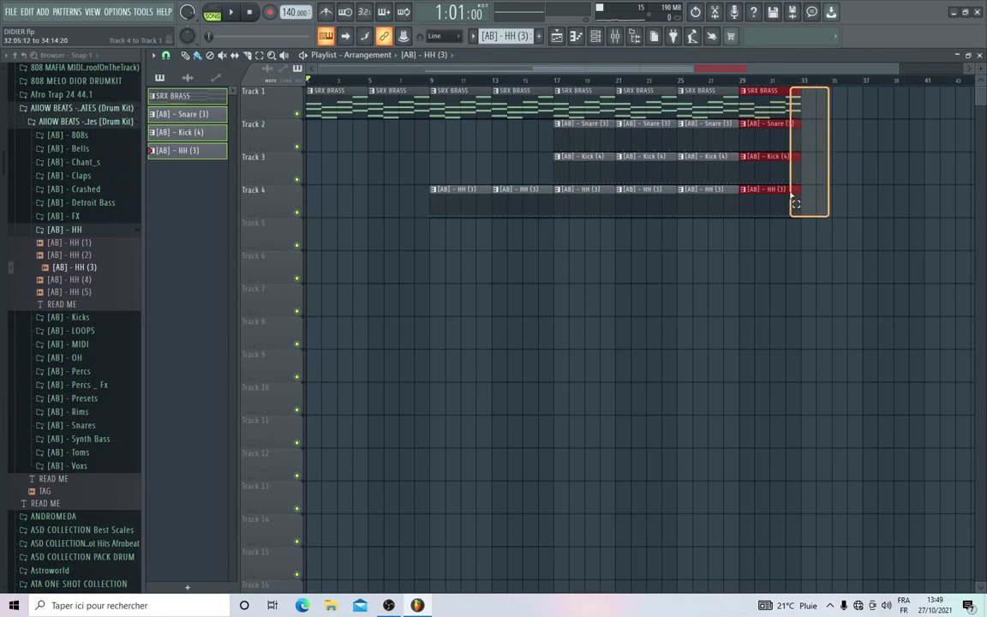
key(ctrl+b)
key(ctrl+b)
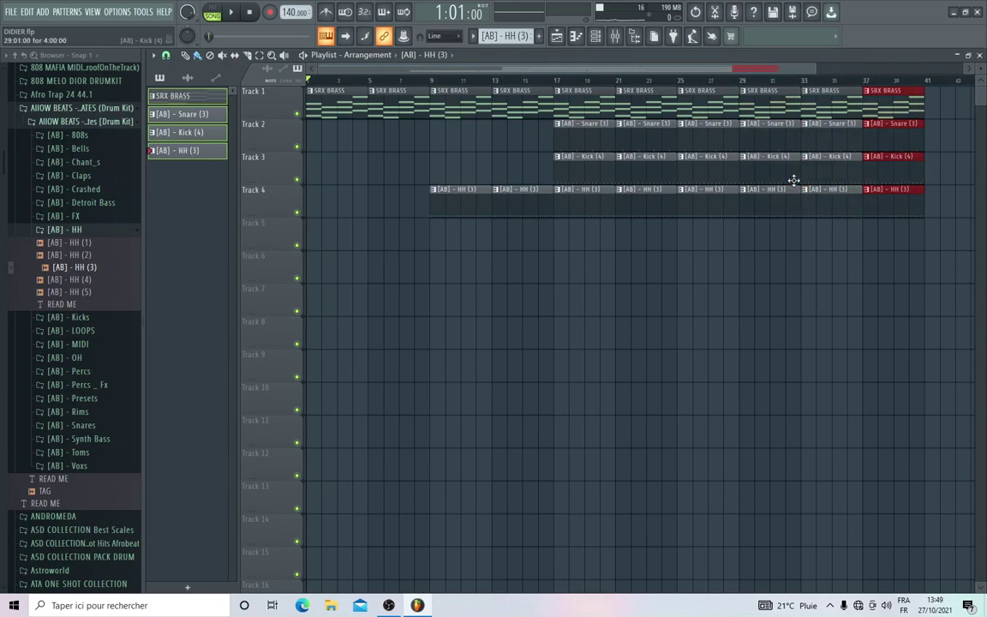
scroll(705, 155, right, 3)
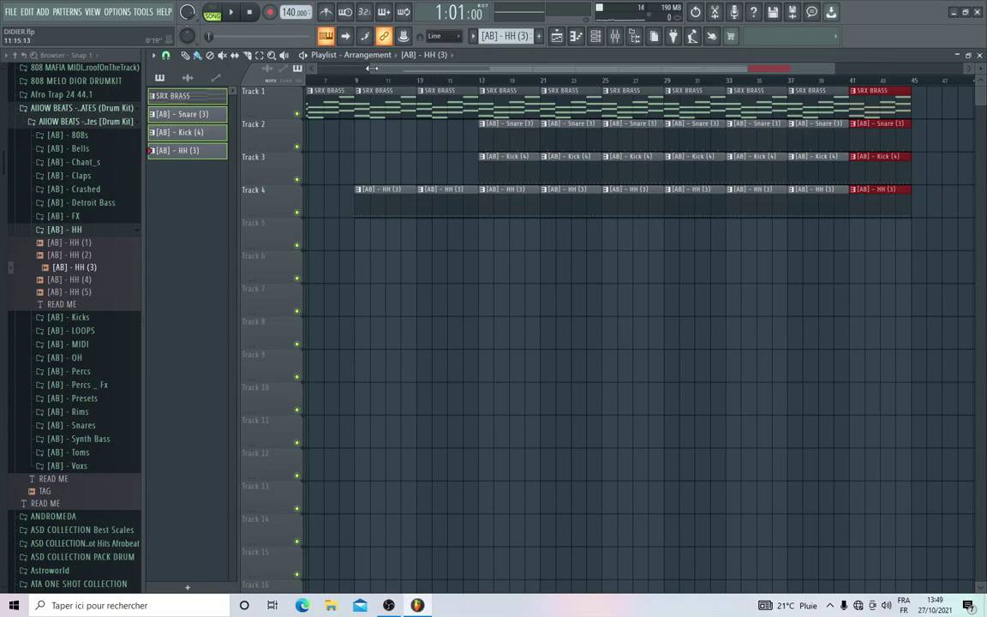
Step: Add a time marker named INTRO at bar 1 of the playlist
drag(371, 69, 316, 68)
click(445, 271)
right_click(445, 271)
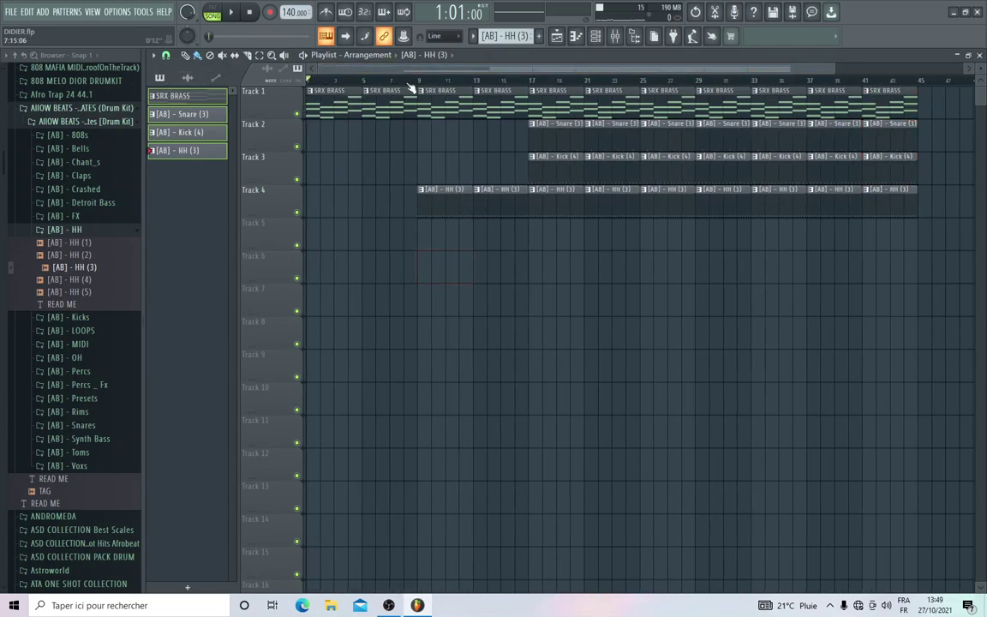
click(417, 80)
click(310, 80)
key(alt+t)
text(INTRO)
key(Return)
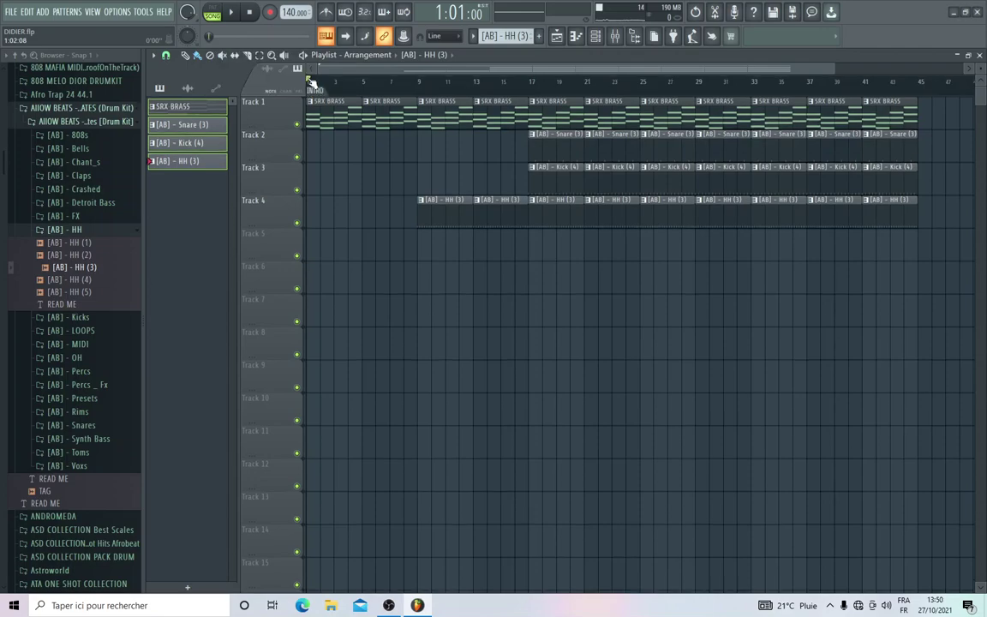
Step: Add a time marker named PRE REFEAIN at bar 9, where the HH clips begin
right_click(419, 83)
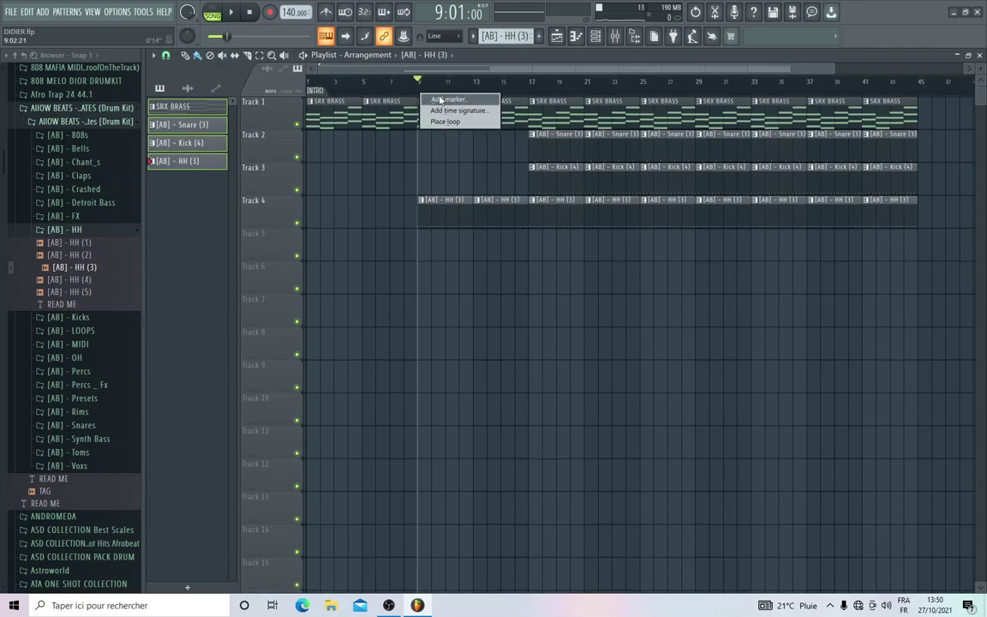
click(440, 101)
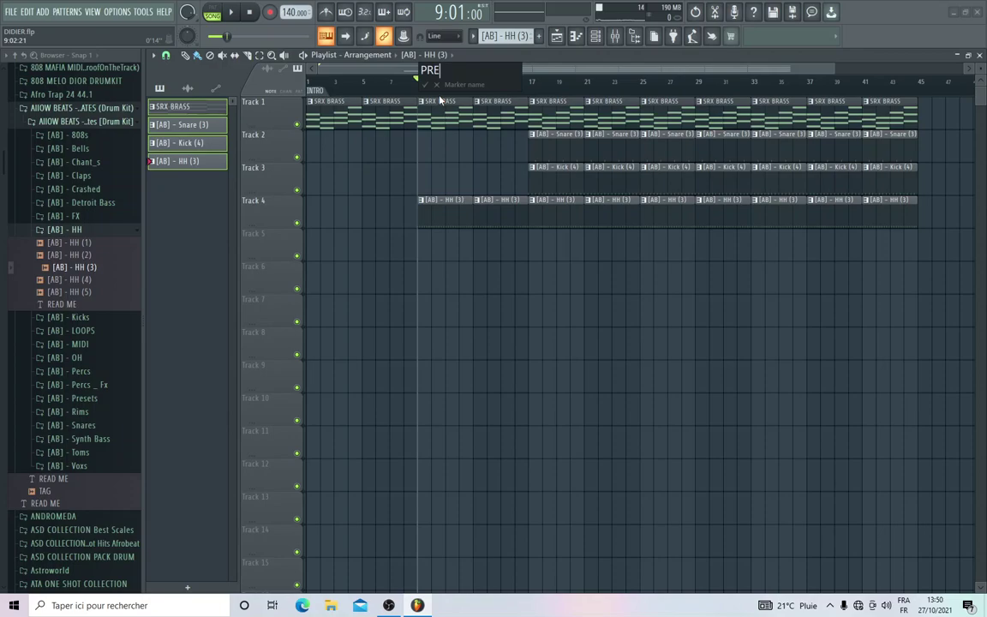
text(EAIN)
key(Return)
Step: Add a time marker named REFRAIN at bar 17, where the snare and kick clips begin
click(529, 82)
right_click(531, 85)
click(570, 100)
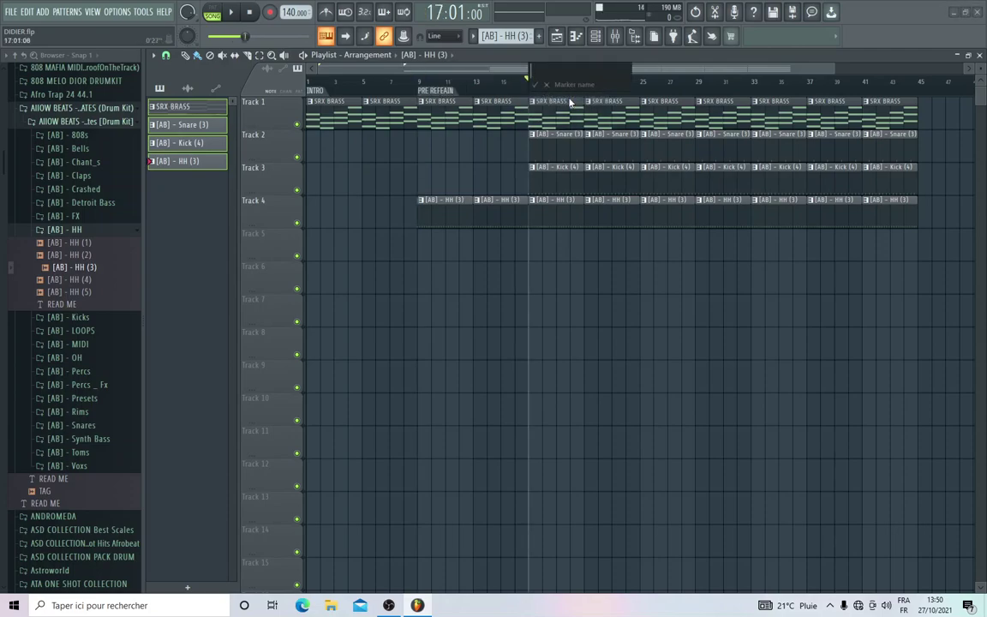
text(REFRAIN)
key(Return)
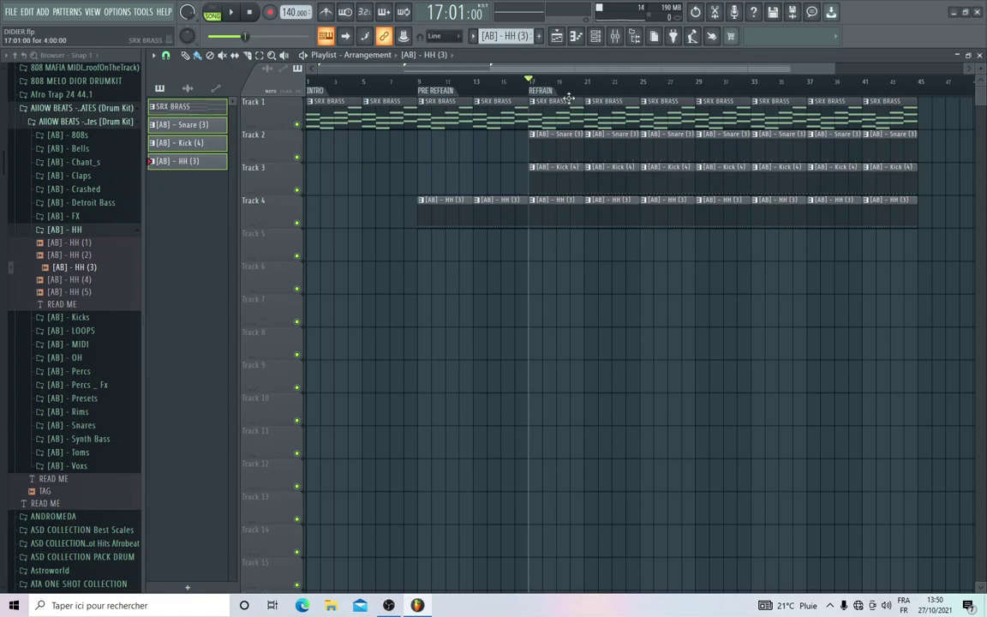
Step: Add a time marker named COUPLET at bar 25 of the playlist
click(641, 82)
right_click(643, 89)
click(656, 98)
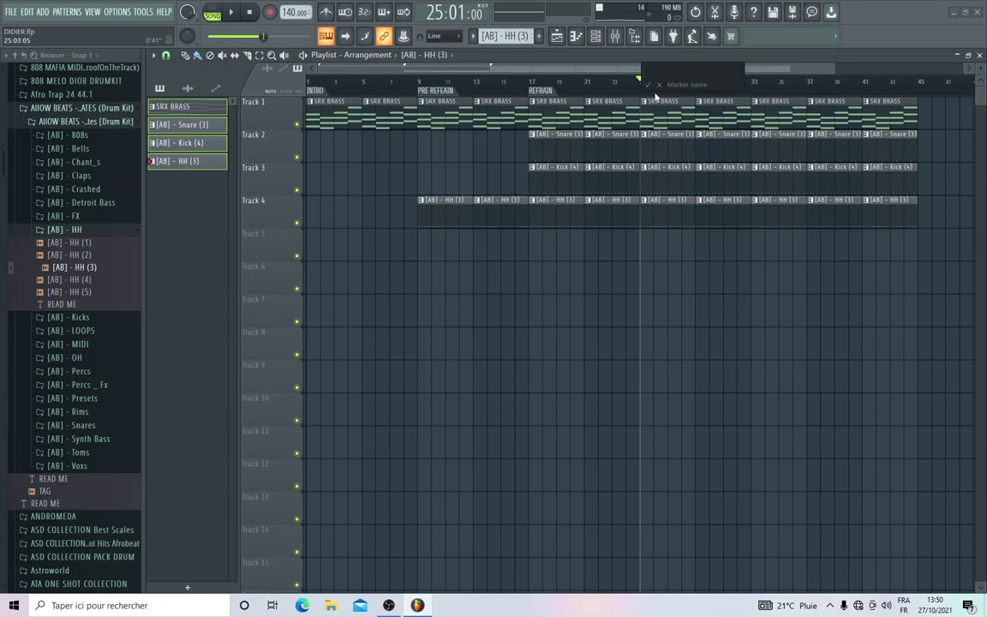
text(COUPLET)
key(Return)
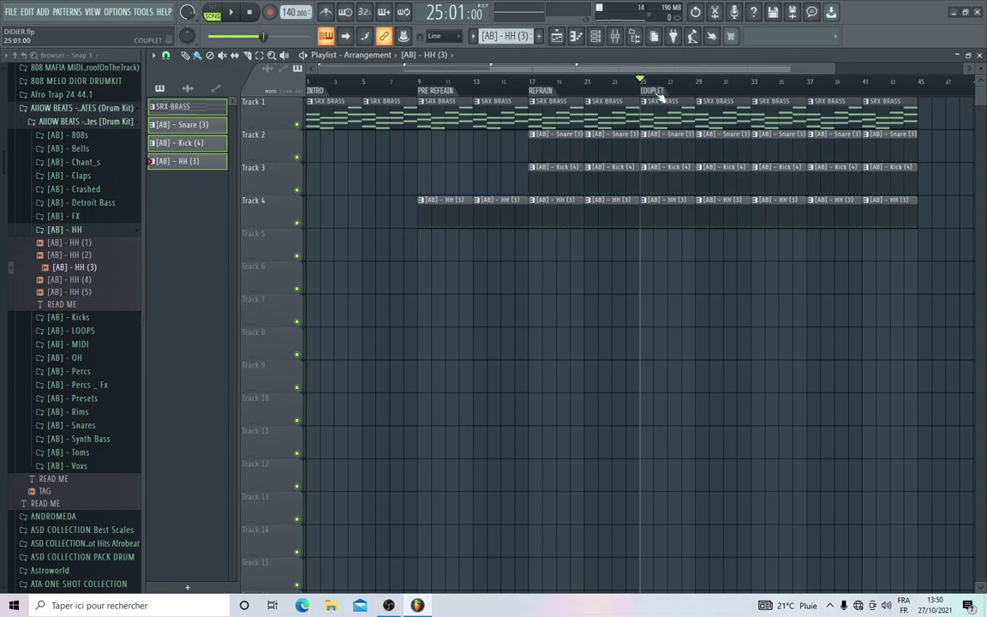
Step: Select the SRX BRASS, Snare (3), Kick (4) and HH (3) channels and route them to consecutive mixer tracks starting from Insert 1
click(614, 37)
drag(446, 299, 557, 275)
click(933, 277)
click(596, 36)
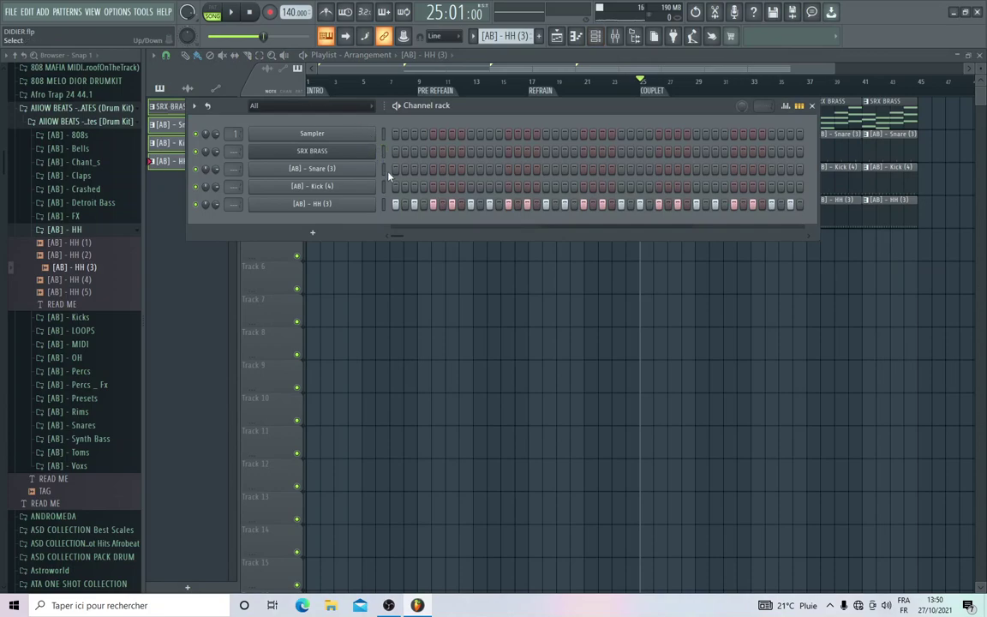
right_click(383, 205)
click(614, 37)
drag(444, 277, 448, 212)
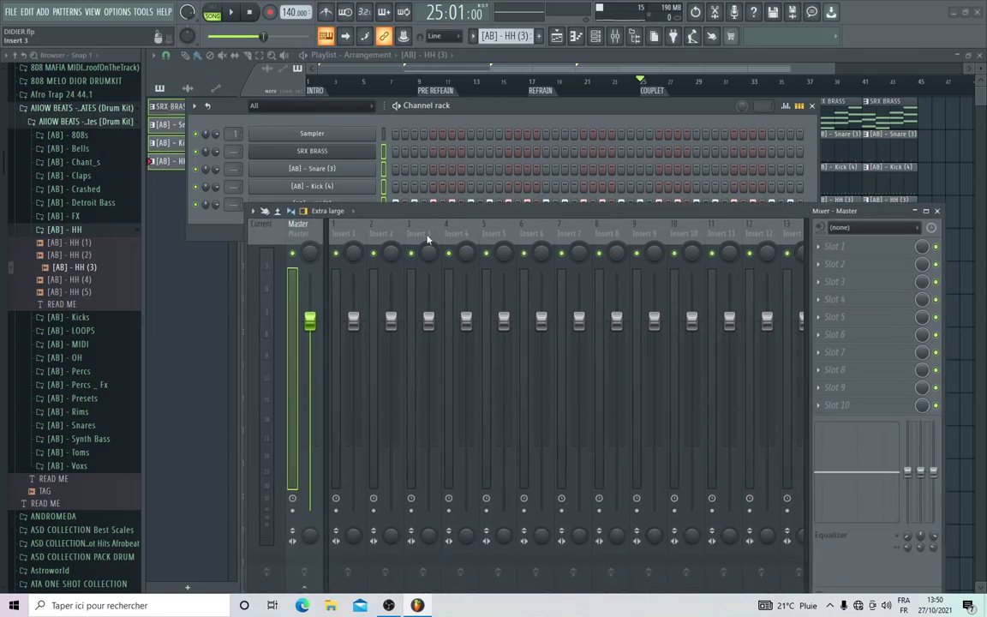
right_click(360, 227)
mouse_move(403, 341)
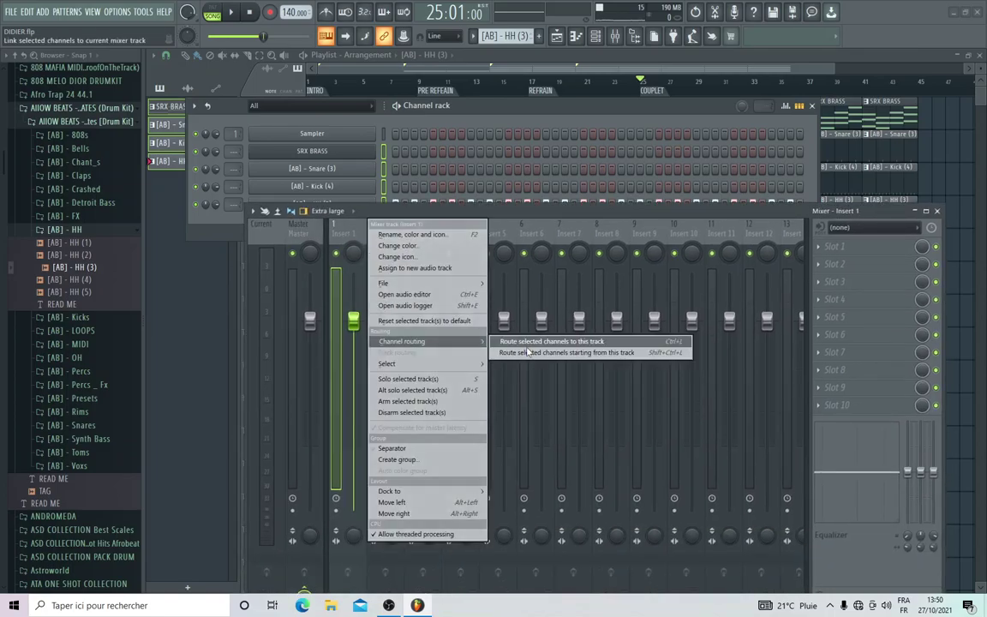
click(528, 352)
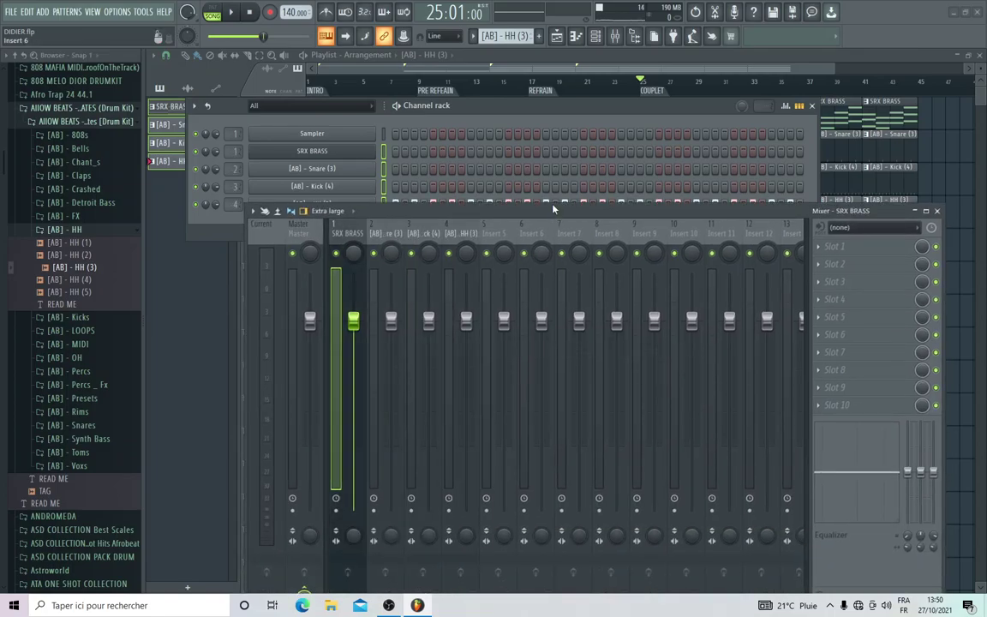
Step: Close the channel rack and return the song position to bar 1, keeping the mixer open over the playlist
drag(553, 210, 559, 344)
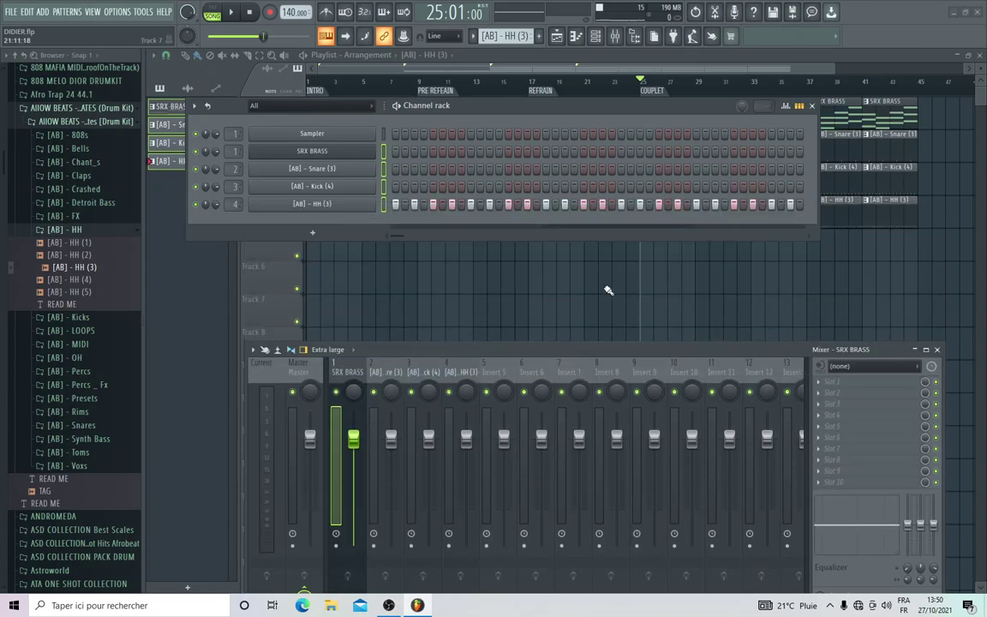
click(813, 107)
click(311, 78)
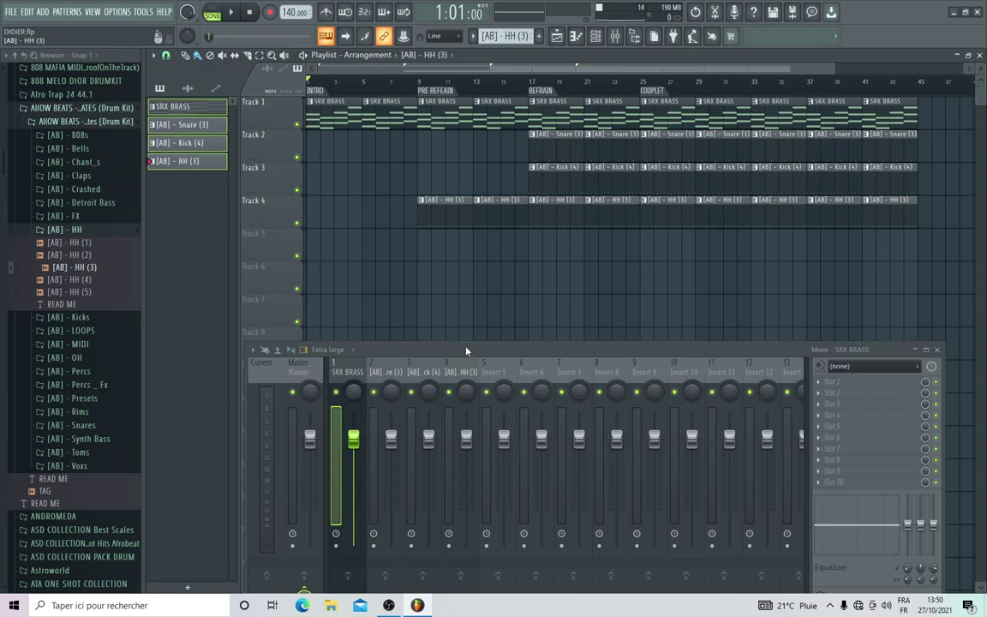
drag(467, 349, 467, 177)
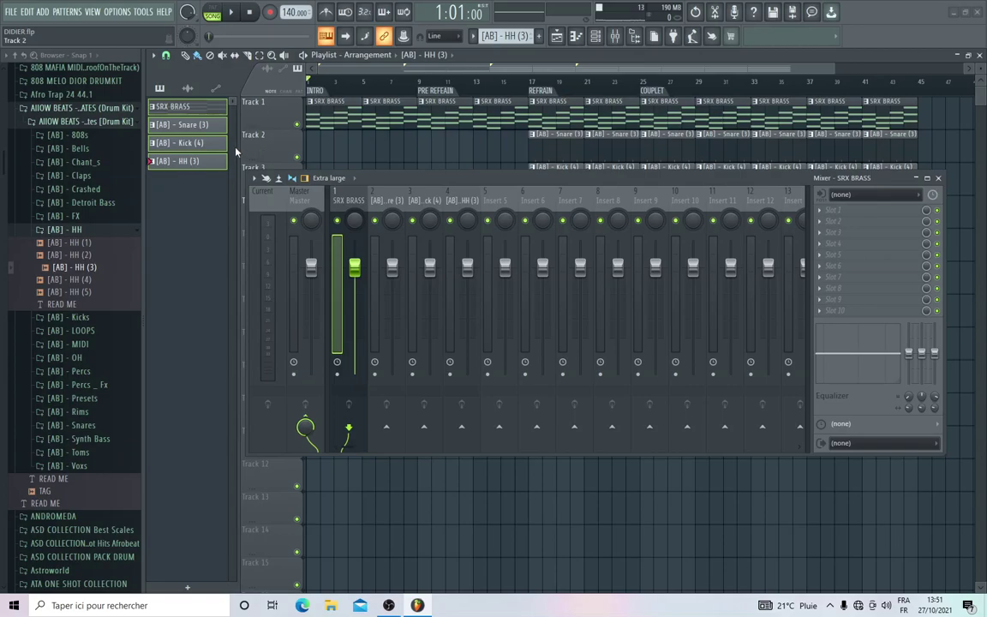
Step: Open the audio settings and review the available sample rates without changing the selection
click(117, 12)
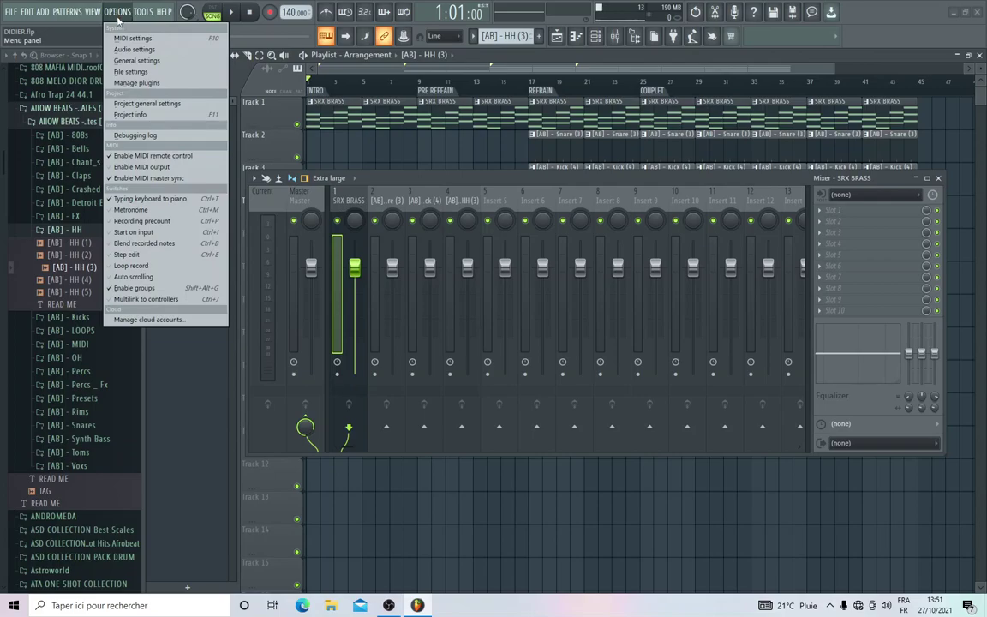
click(133, 49)
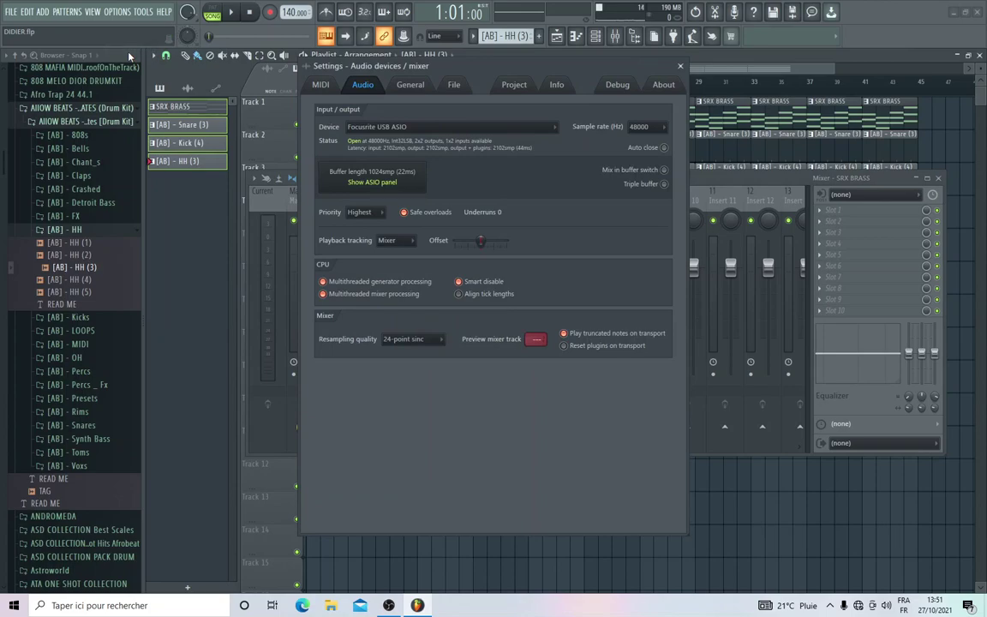
click(663, 128)
click(665, 129)
click(662, 128)
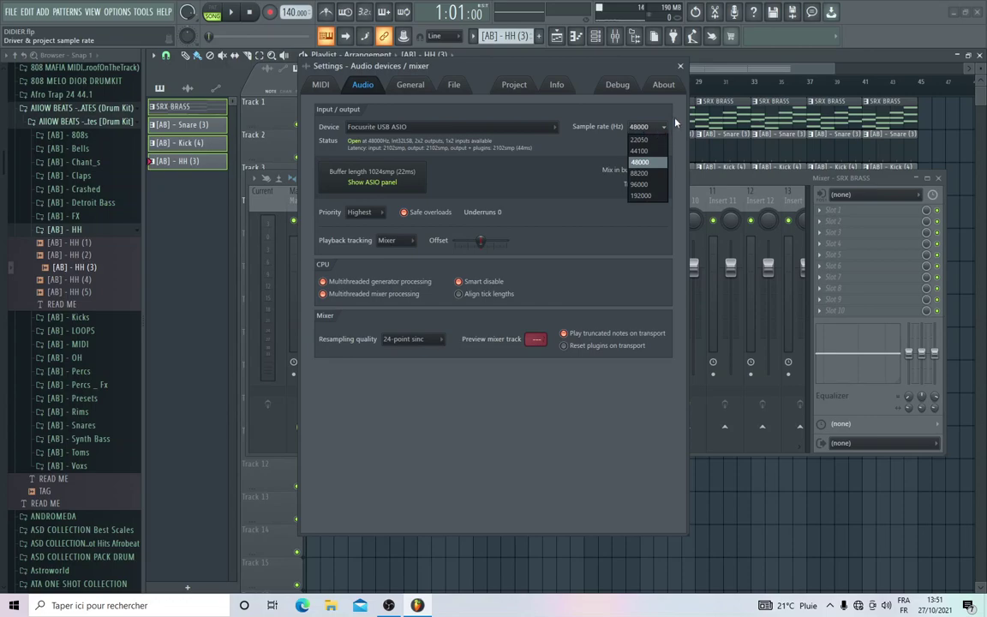
click(680, 122)
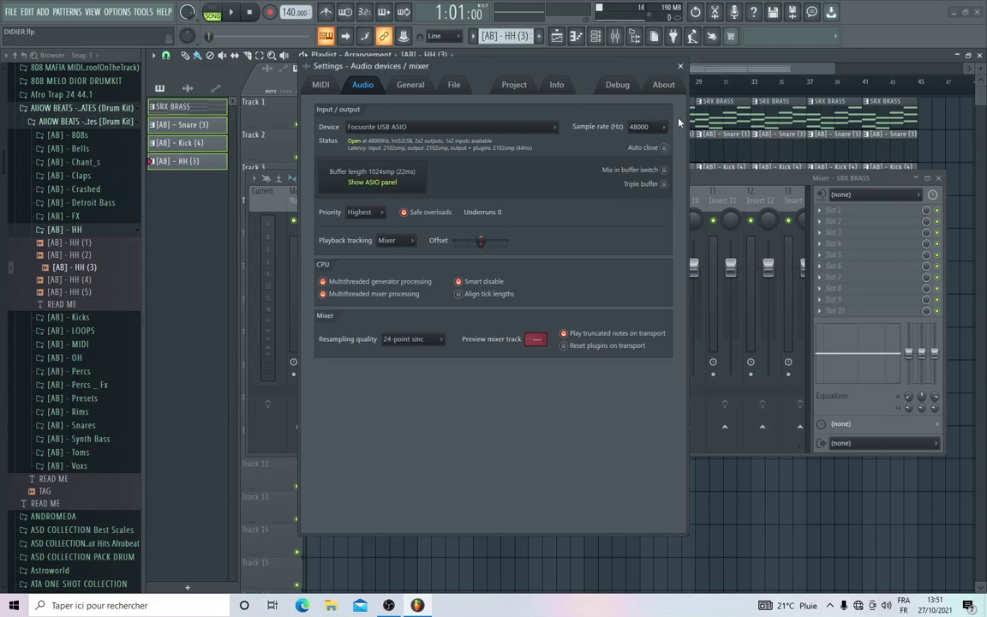
click(660, 126)
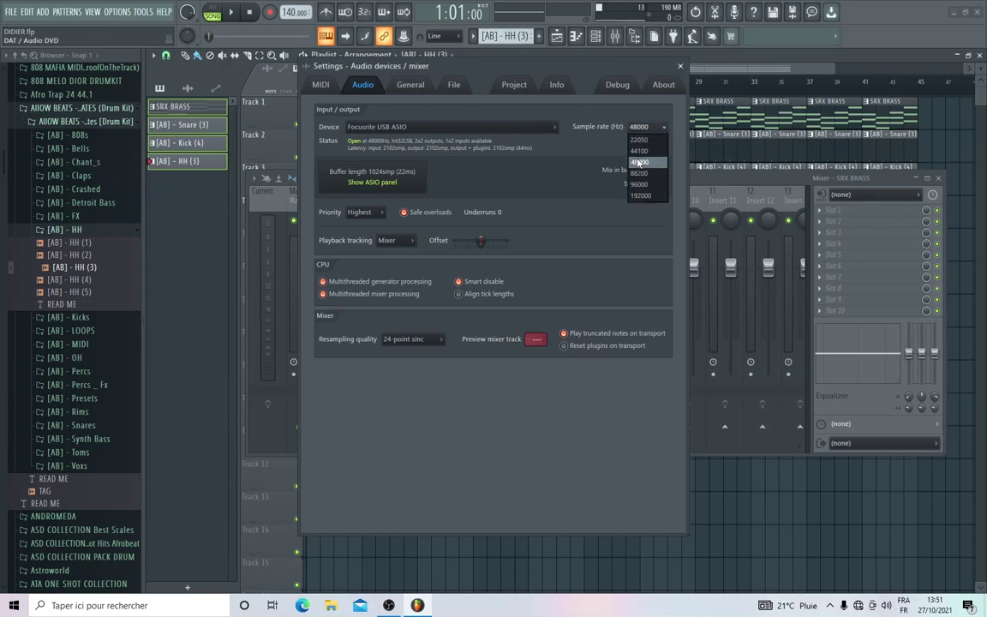
click(680, 127)
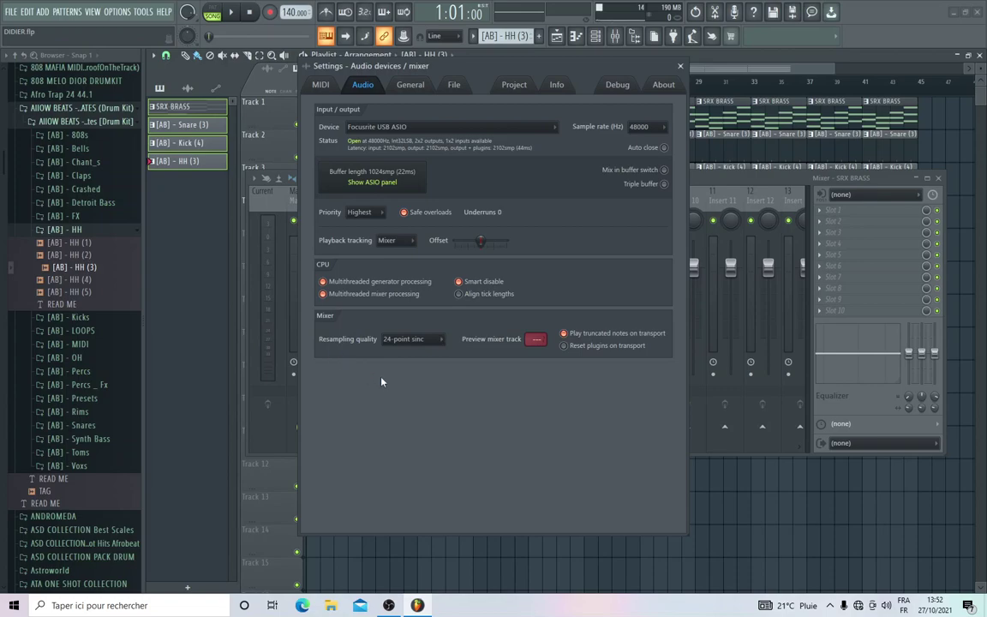
Step: Review the mixer's resampling quality options without changing the selection, and close the settings
click(439, 339)
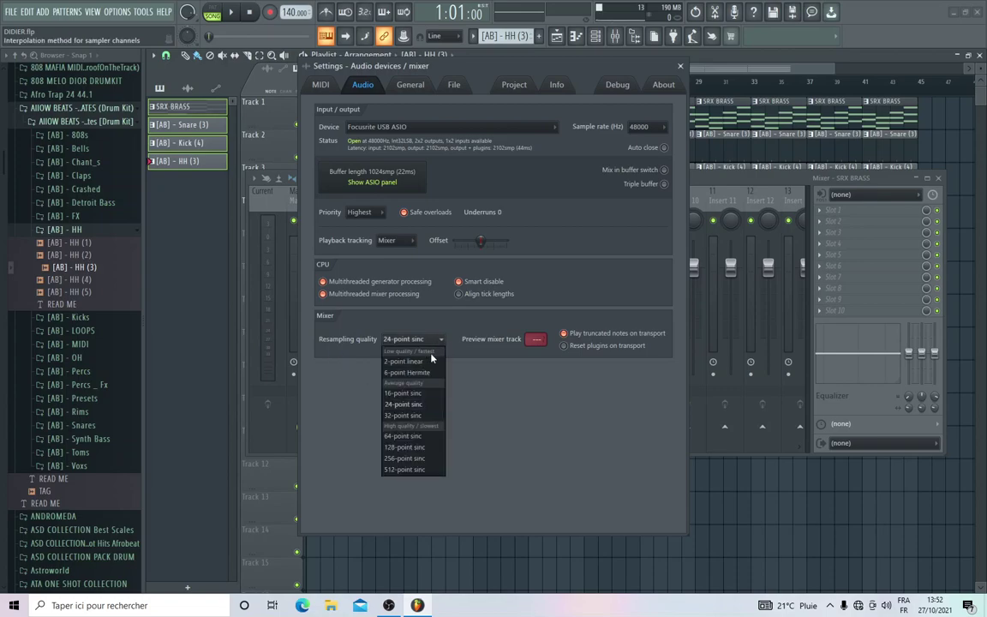
click(541, 294)
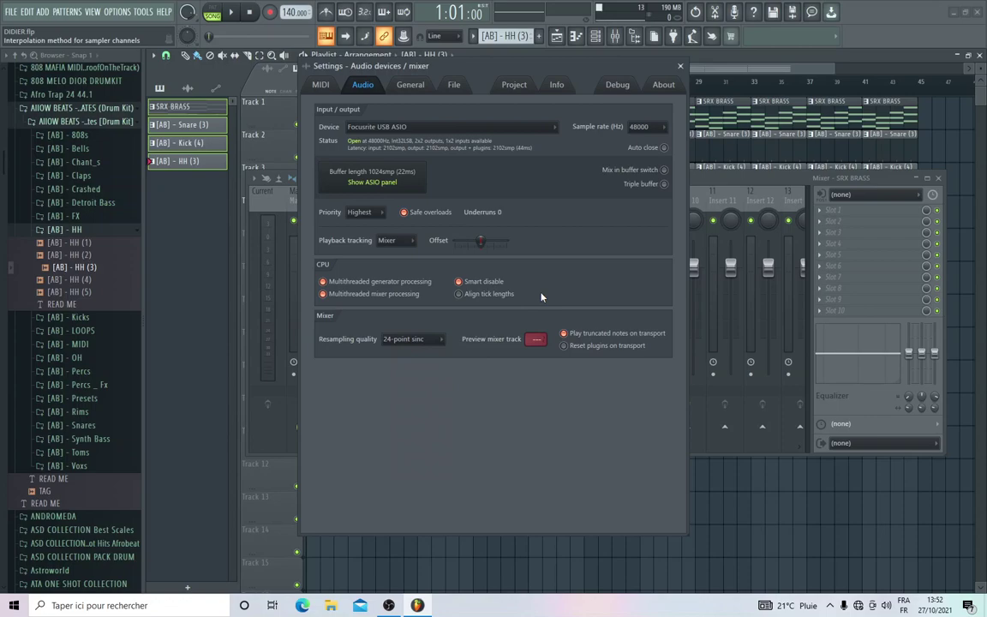
click(407, 340)
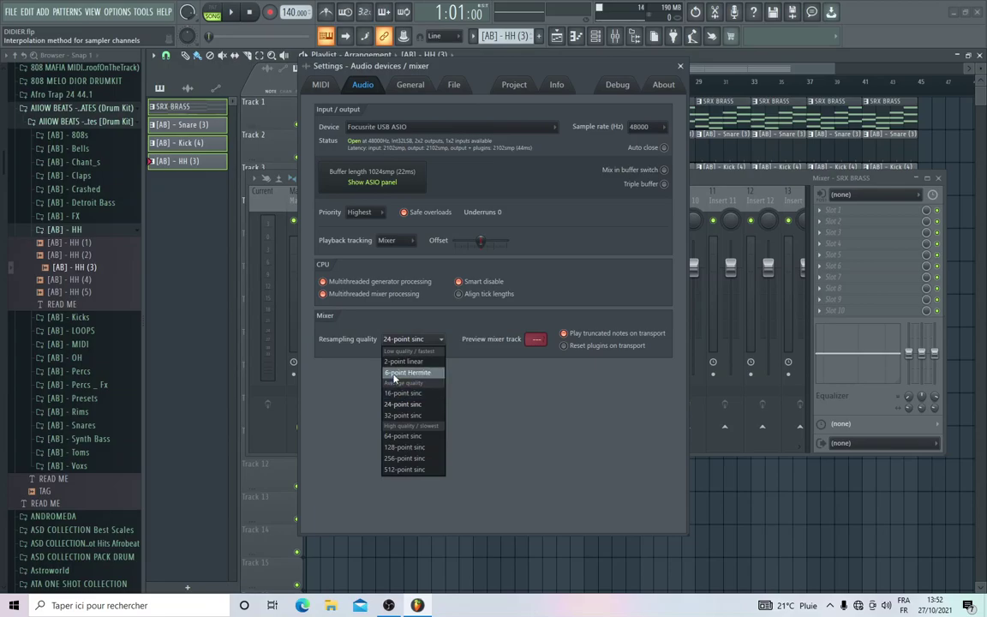
click(577, 279)
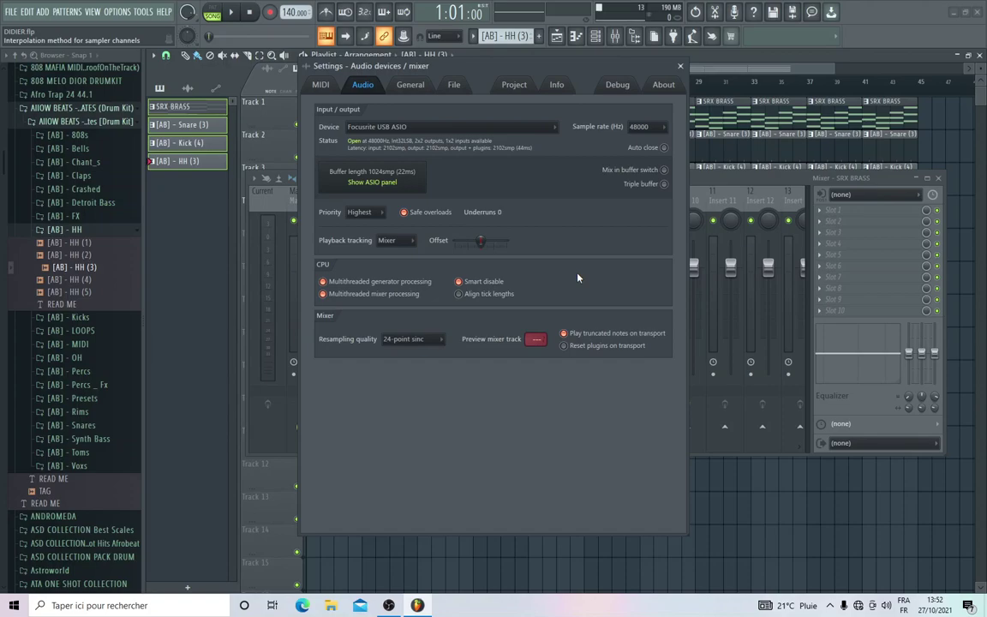
click(680, 66)
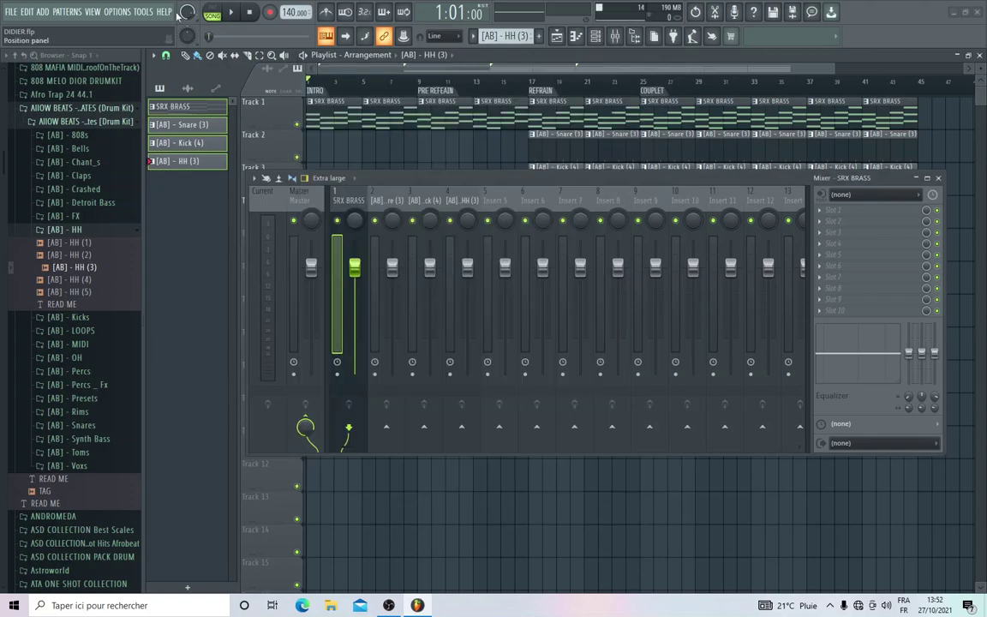
Step: Export the full song as an MP3 file into the MP3 subfolder of the project's desktop folder
click(7, 13)
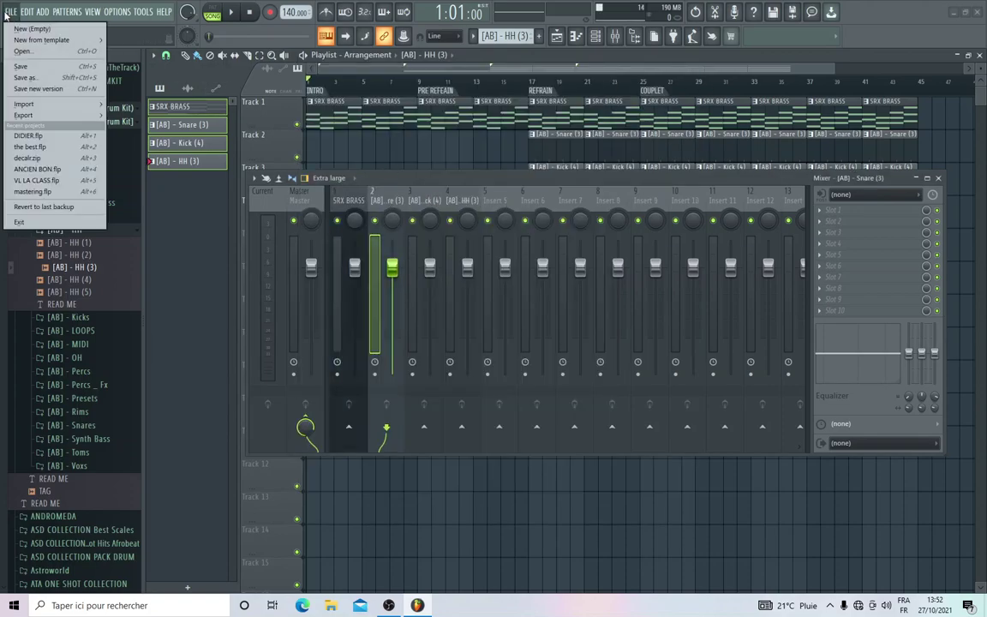
mouse_move(32, 108)
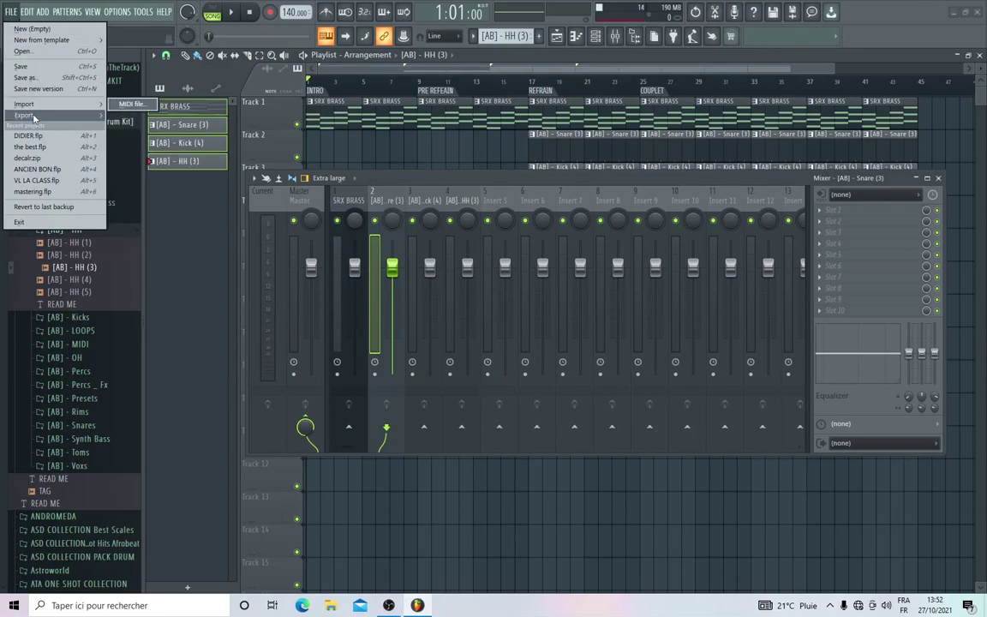
click(128, 135)
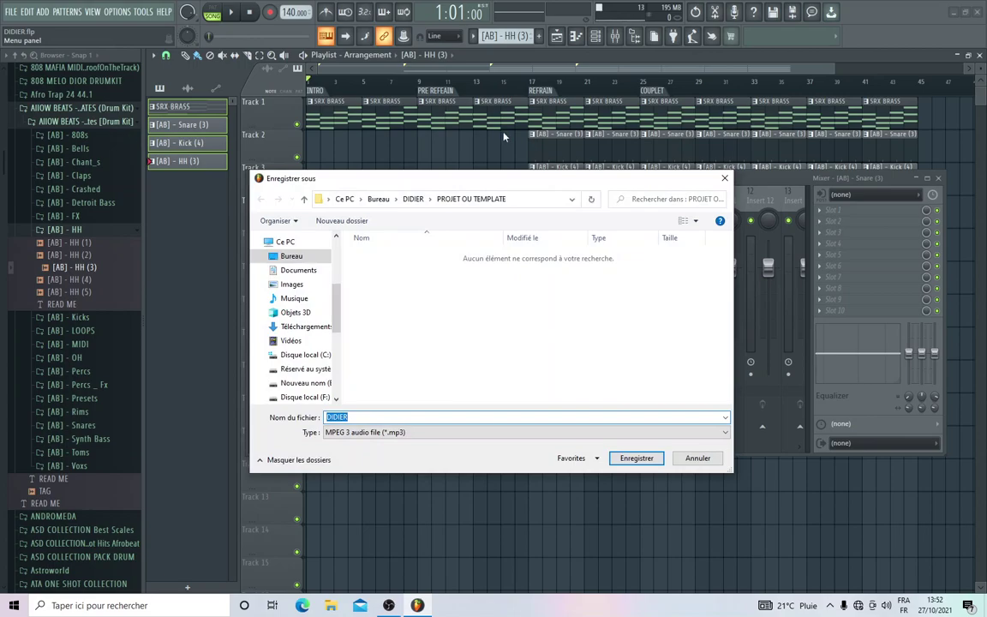
click(411, 198)
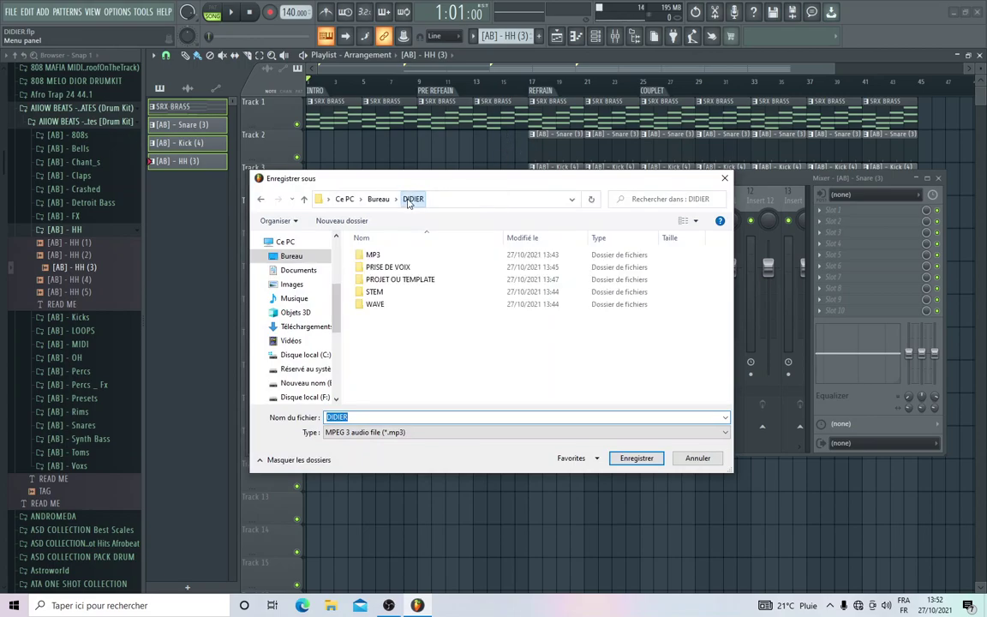
double_click(374, 255)
click(637, 459)
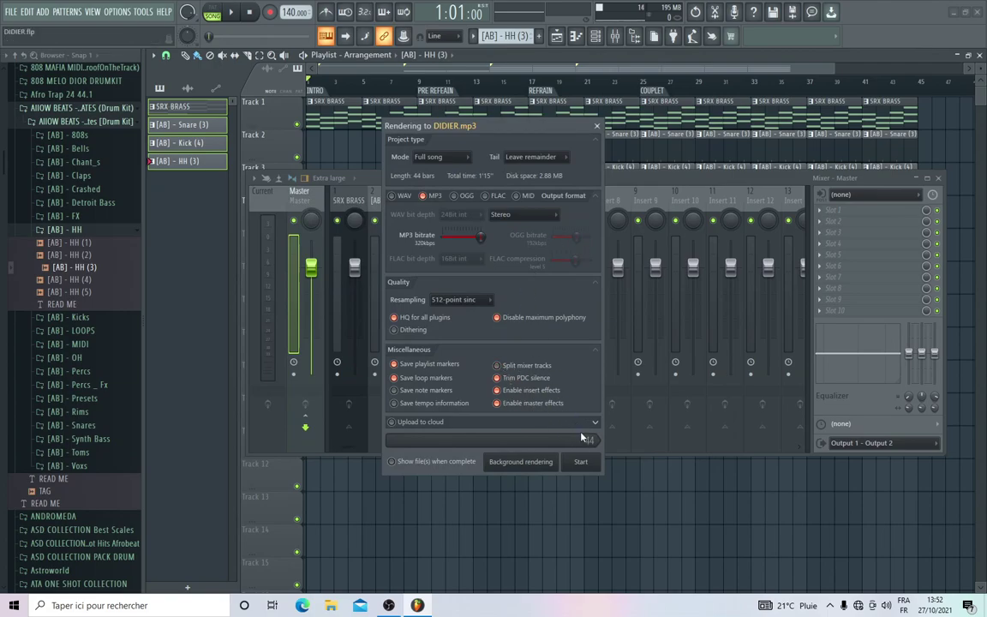
click(581, 462)
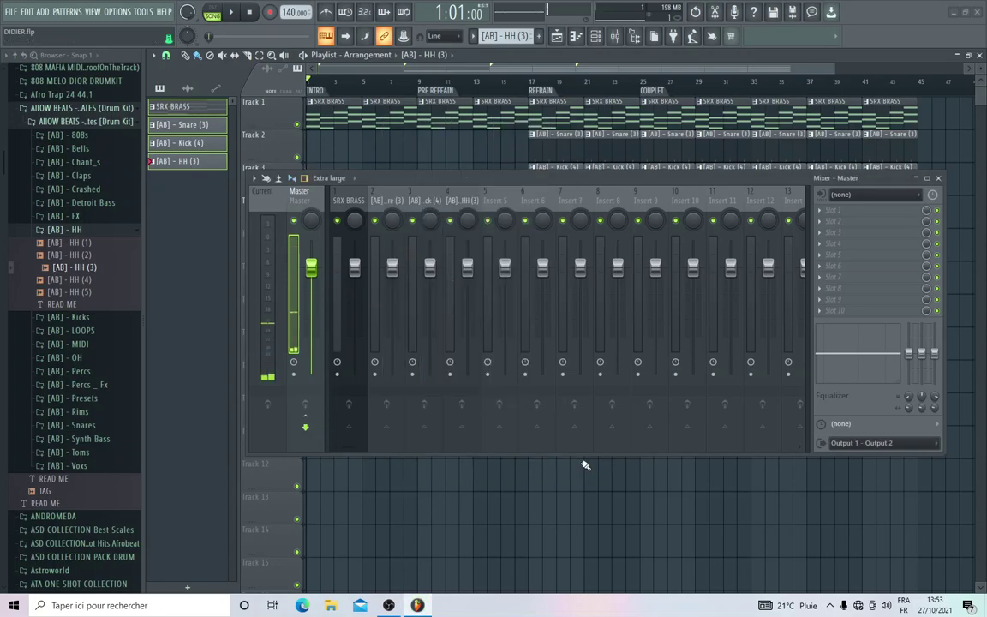
Step: Switch to File Explorer and open the project folder's MP3 subfolder on the desktop to check the exported file
click(330, 605)
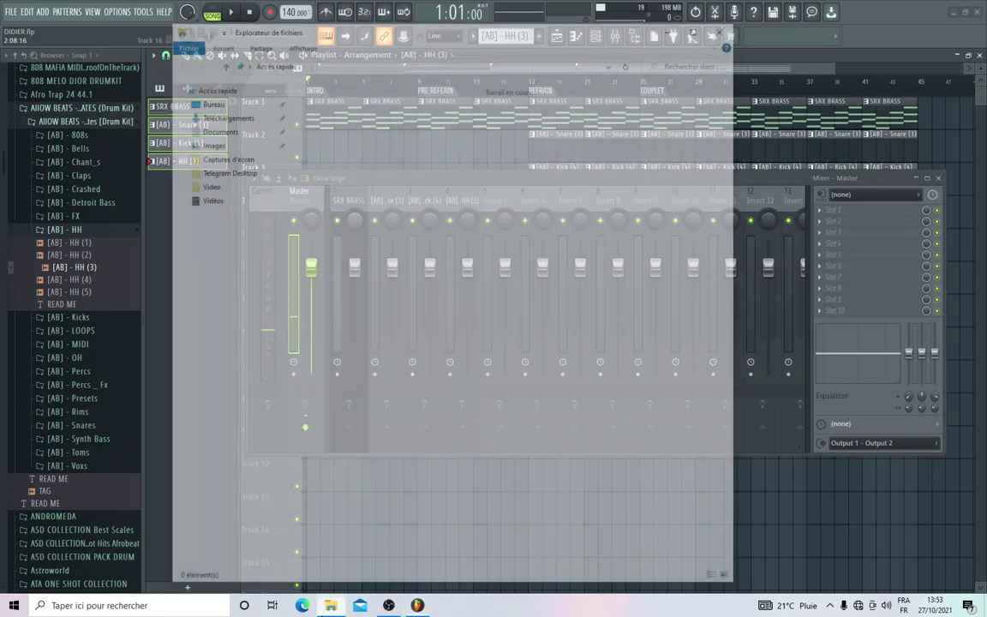
click(207, 104)
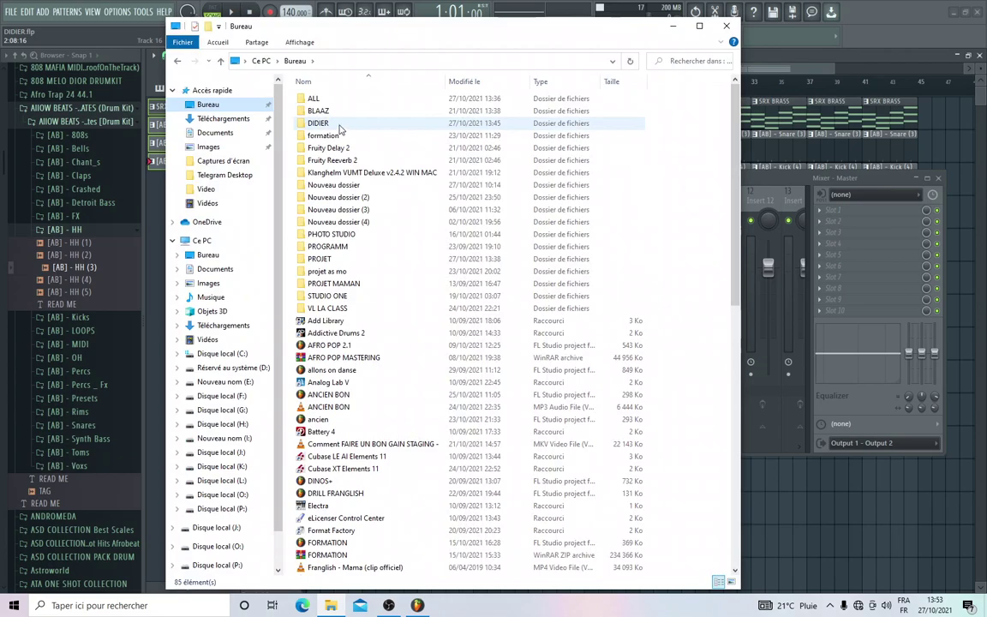
double_click(337, 126)
double_click(316, 99)
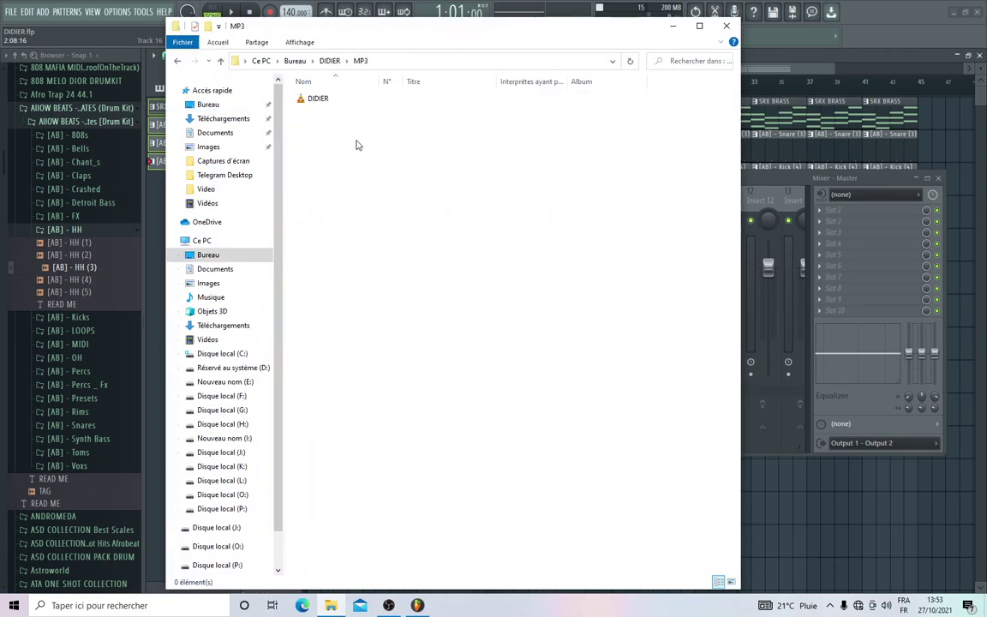
Step: Switch back to FL Studio and set up a WAV export into the WAVE subfolder of the project's desktop folder
click(317, 101)
click(674, 27)
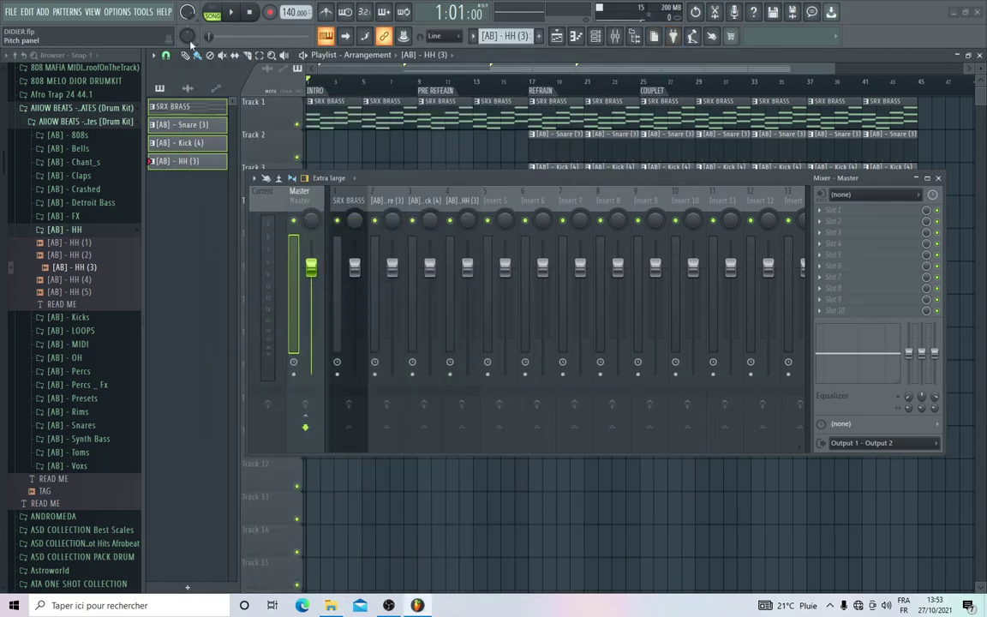
click(12, 12)
mouse_move(74, 122)
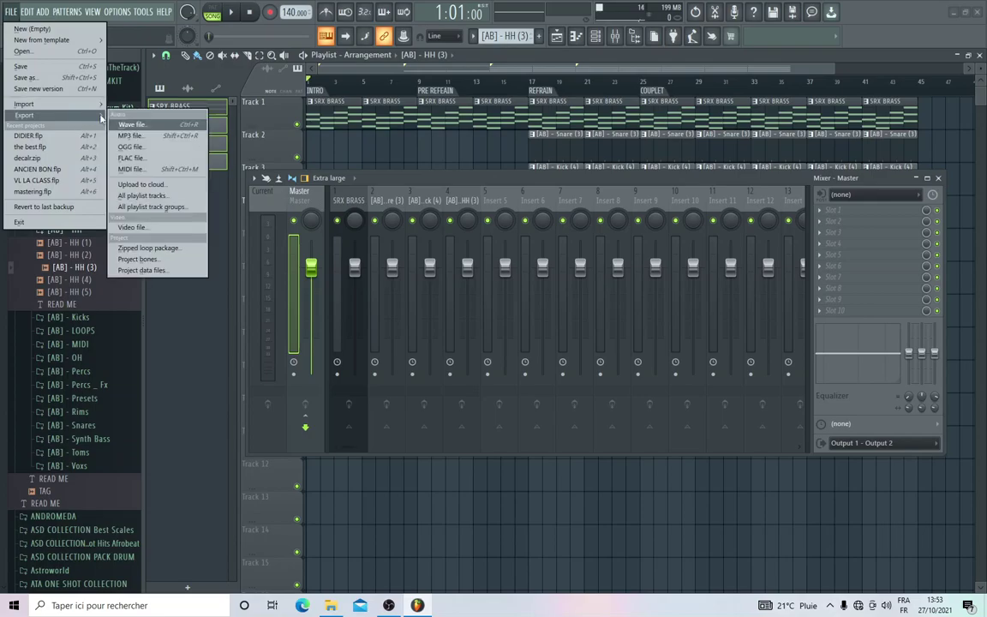
click(135, 120)
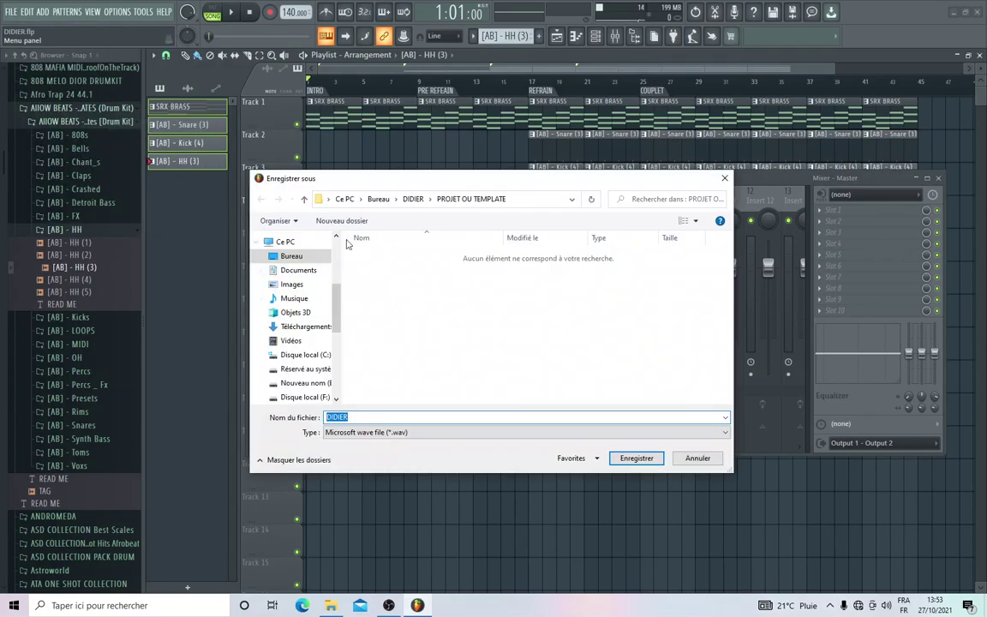
click(413, 199)
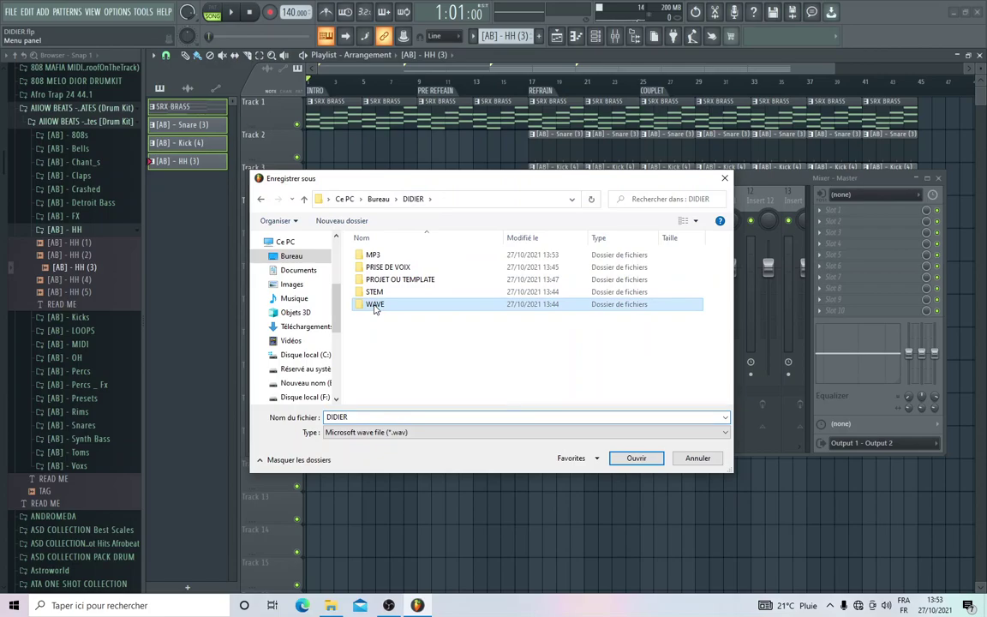
double_click(375, 304)
click(636, 458)
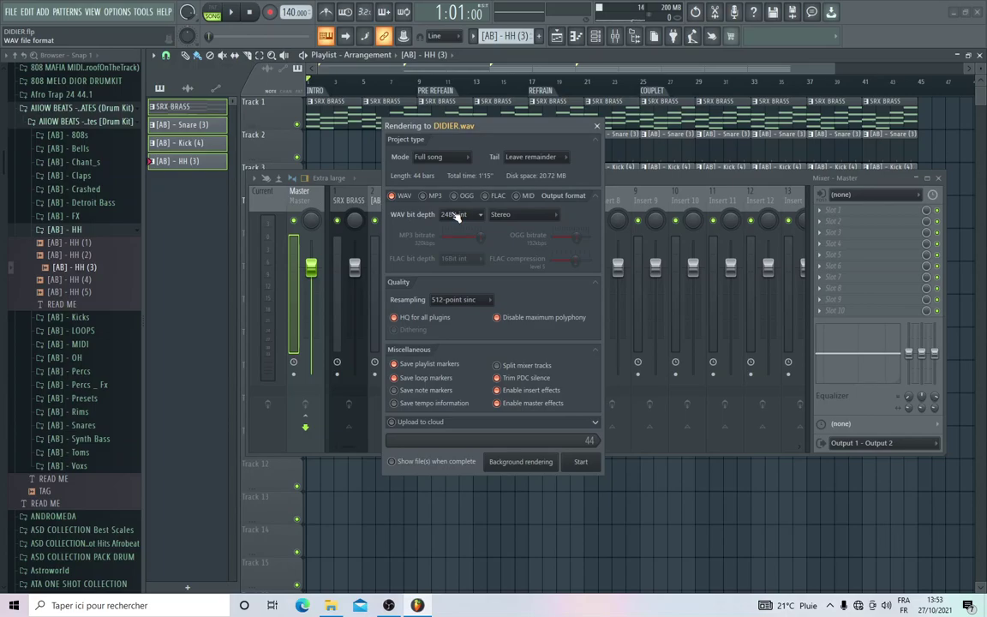
Step: Try MP3 as the output format in place of WAV, and restore WAV as the only enabled format
click(427, 198)
click(397, 196)
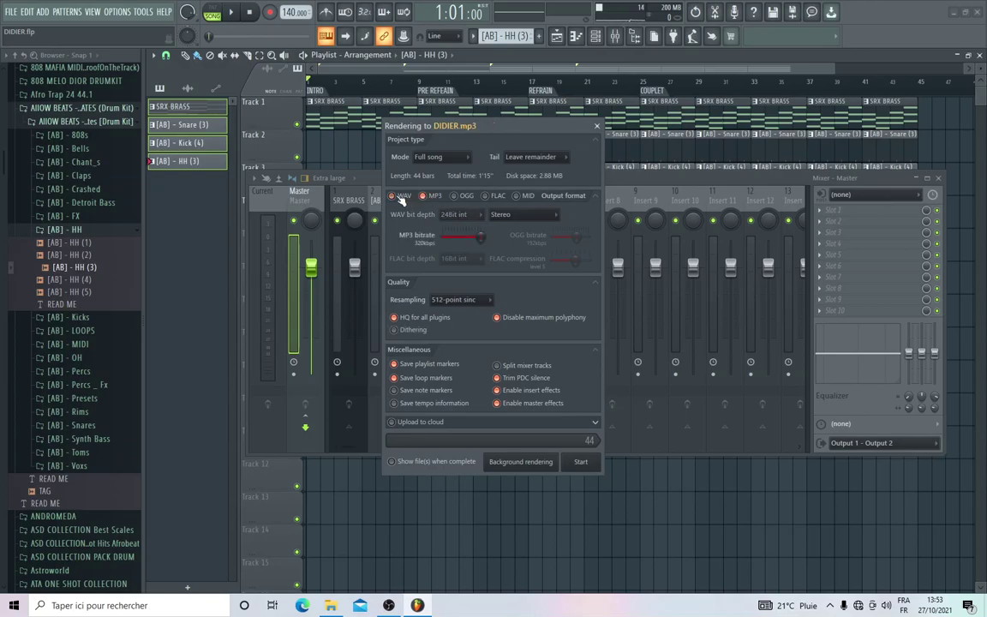
click(425, 197)
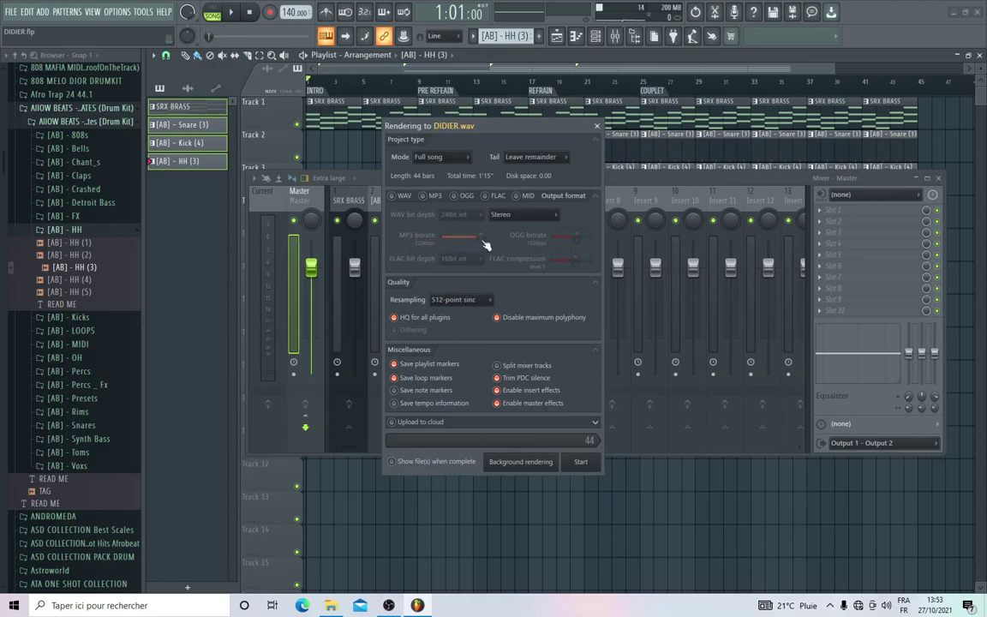
click(392, 195)
Step: Review the available WAV bit depths and select 24Bit int for the export
click(458, 216)
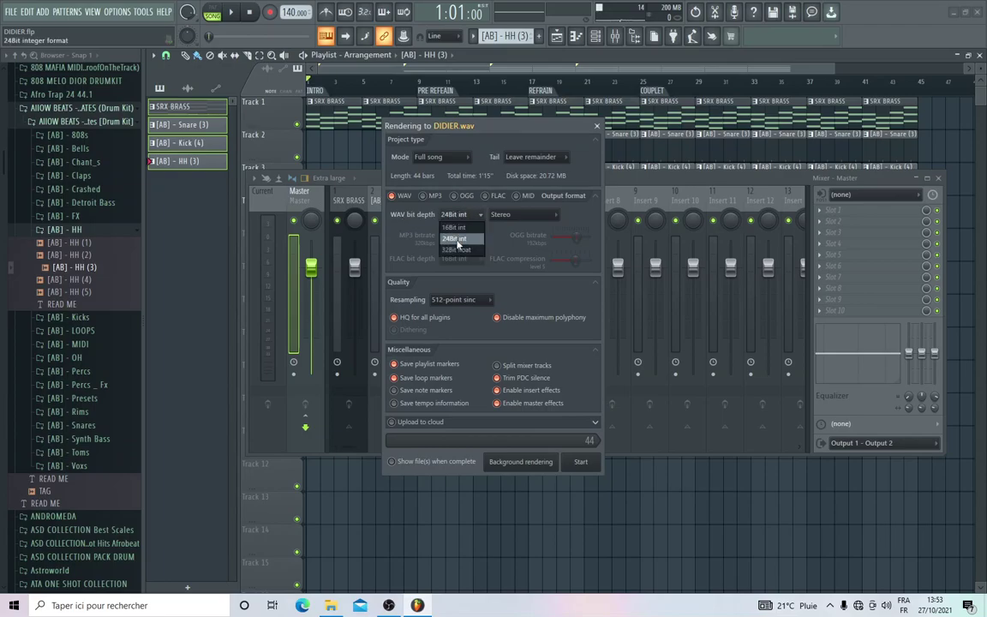
click(458, 244)
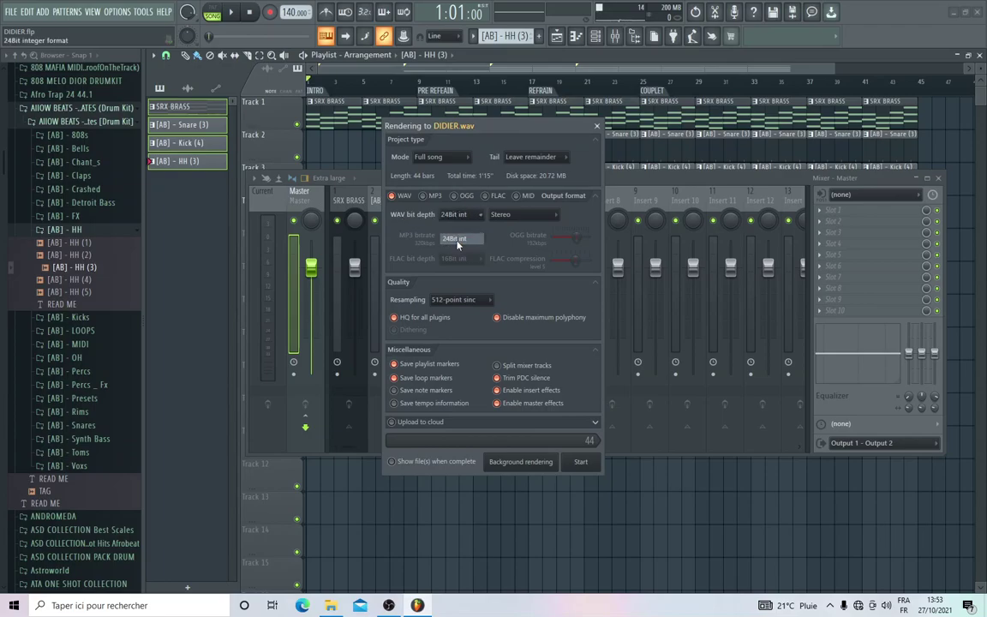
click(471, 219)
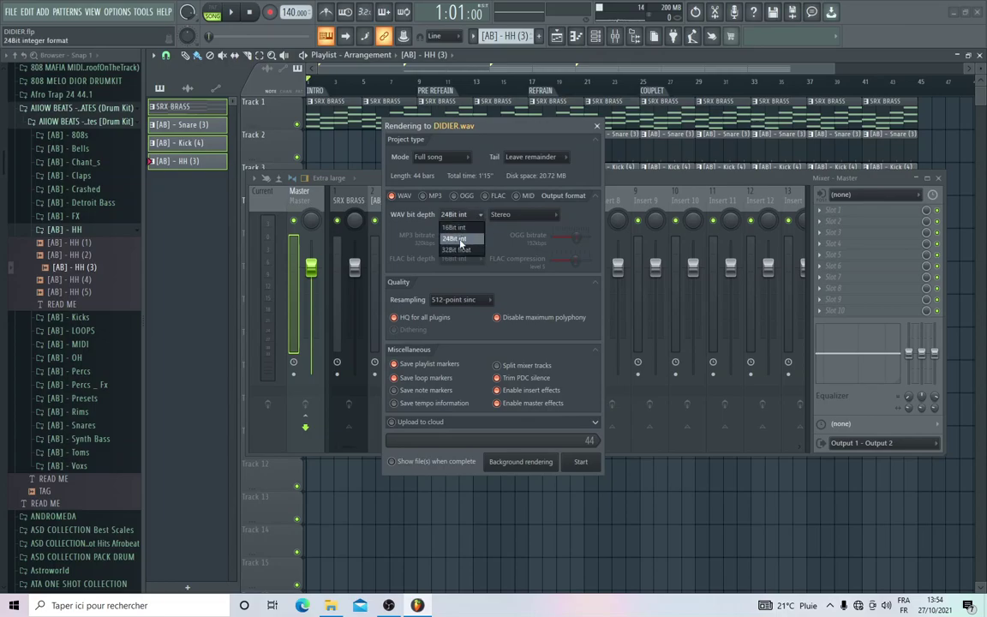
click(461, 244)
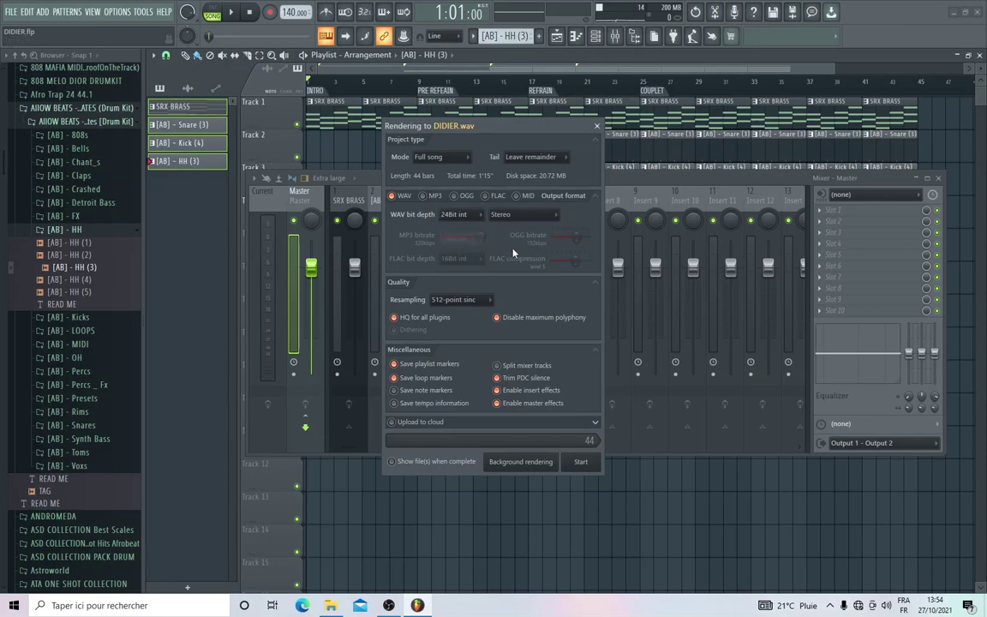
Step: Set the export's resampling quality to 256-point sinc and render the full song as a WAV file
click(455, 299)
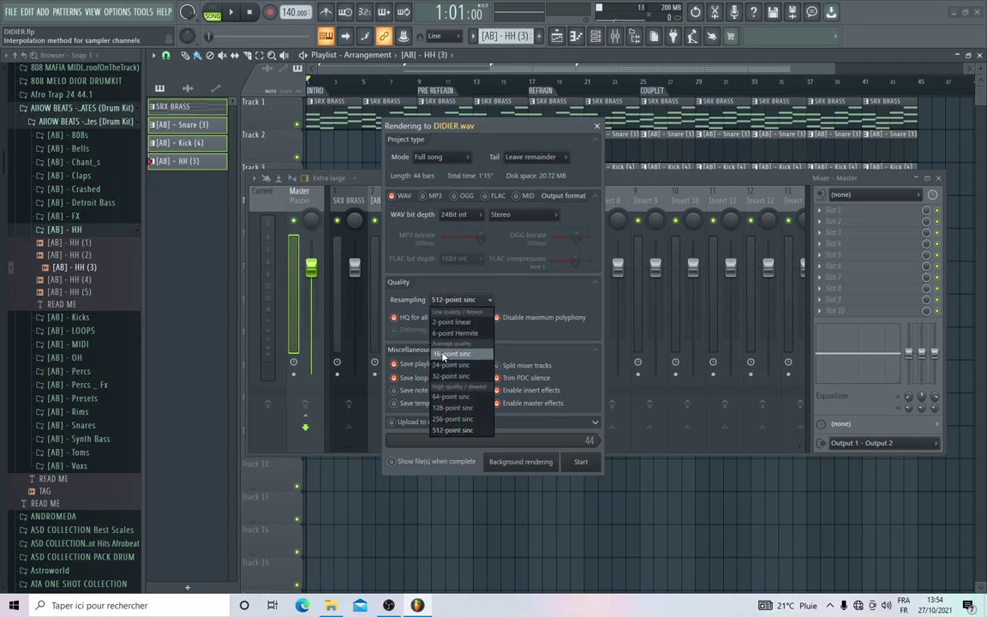
click(495, 305)
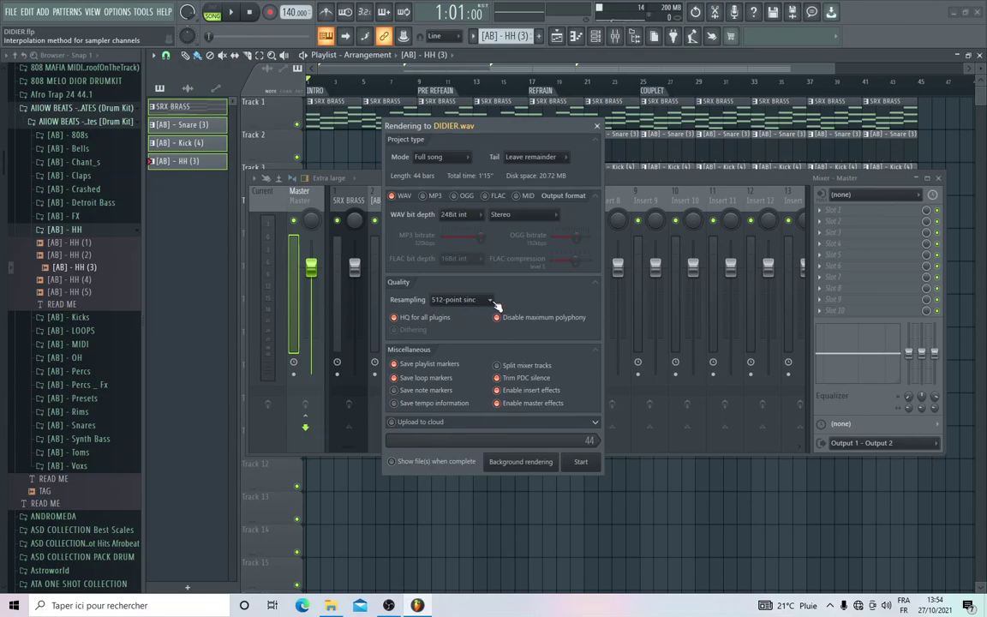
click(495, 305)
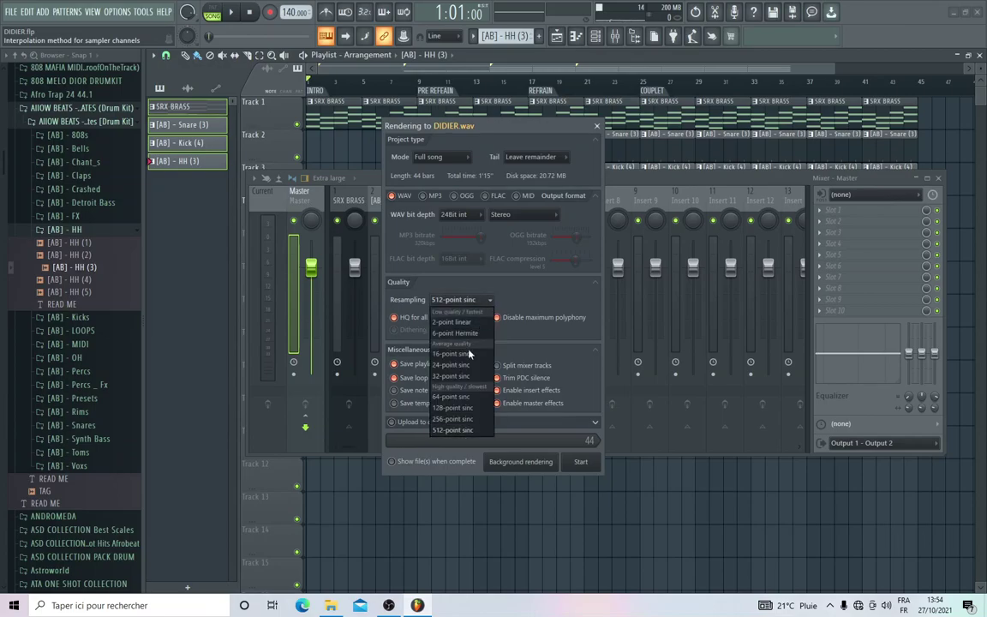
click(461, 422)
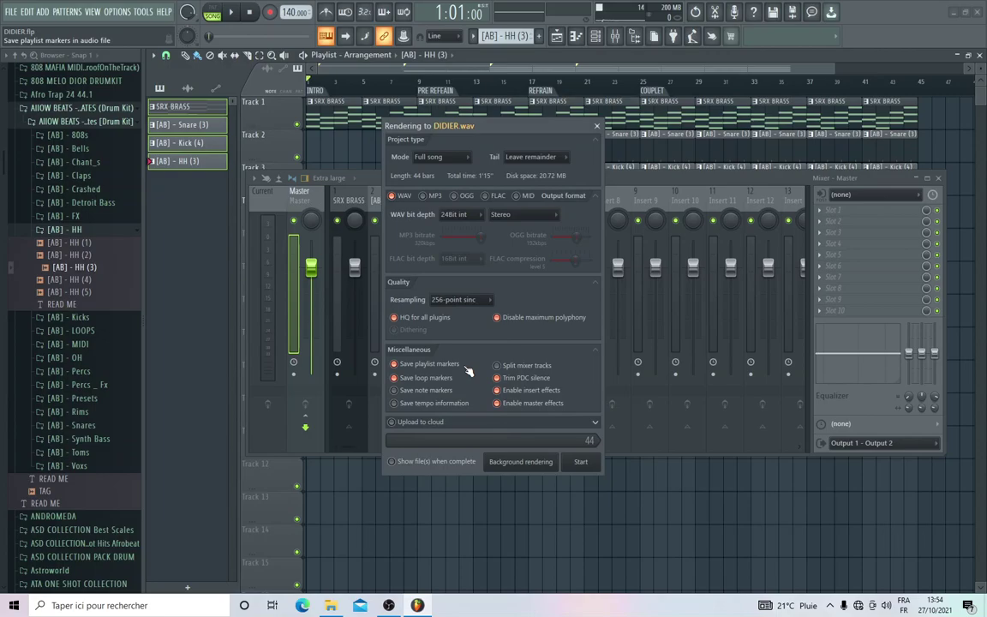
click(581, 464)
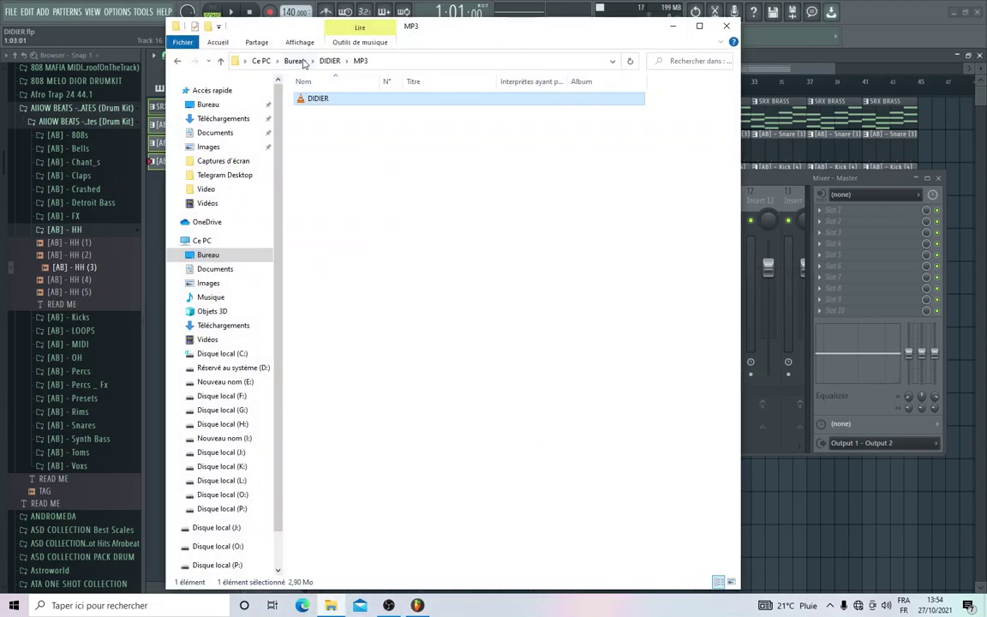
Step: Switch to File Explorer and open the project folder's WAVE subfolder to check the exported file, then minimize the window
click(329, 61)
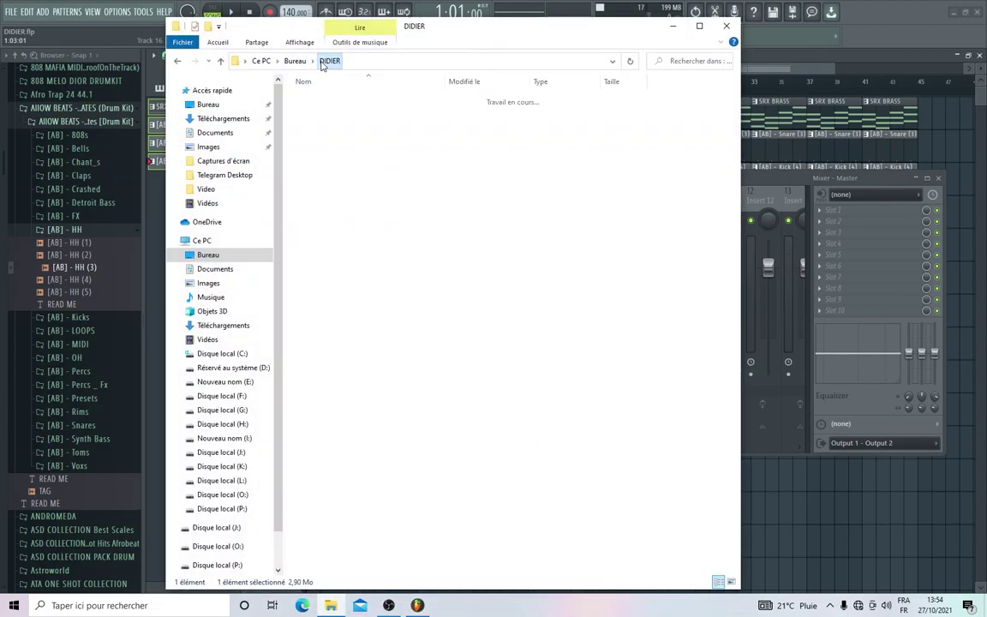
double_click(358, 150)
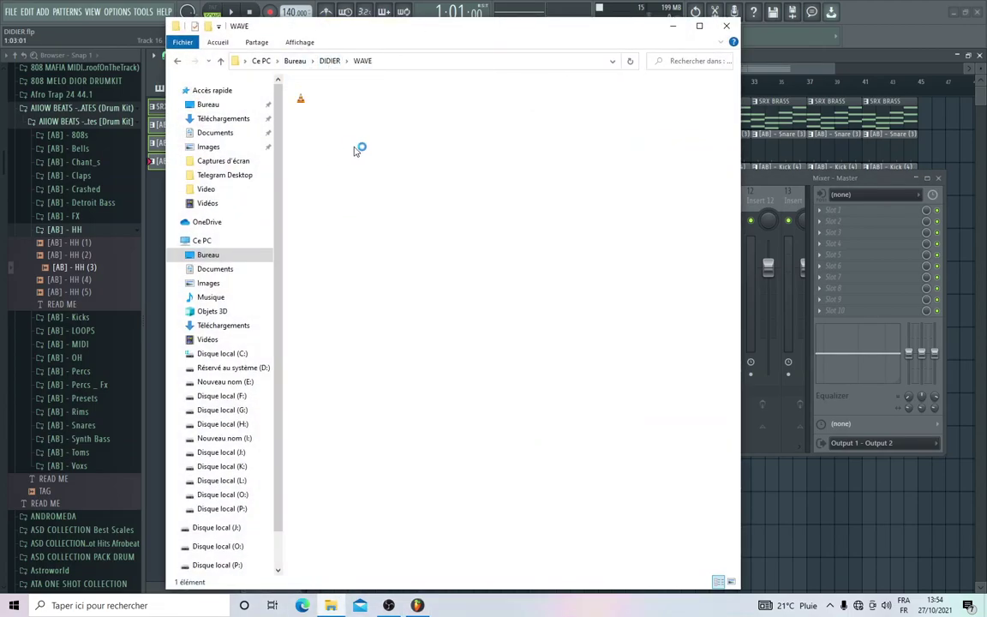
click(314, 102)
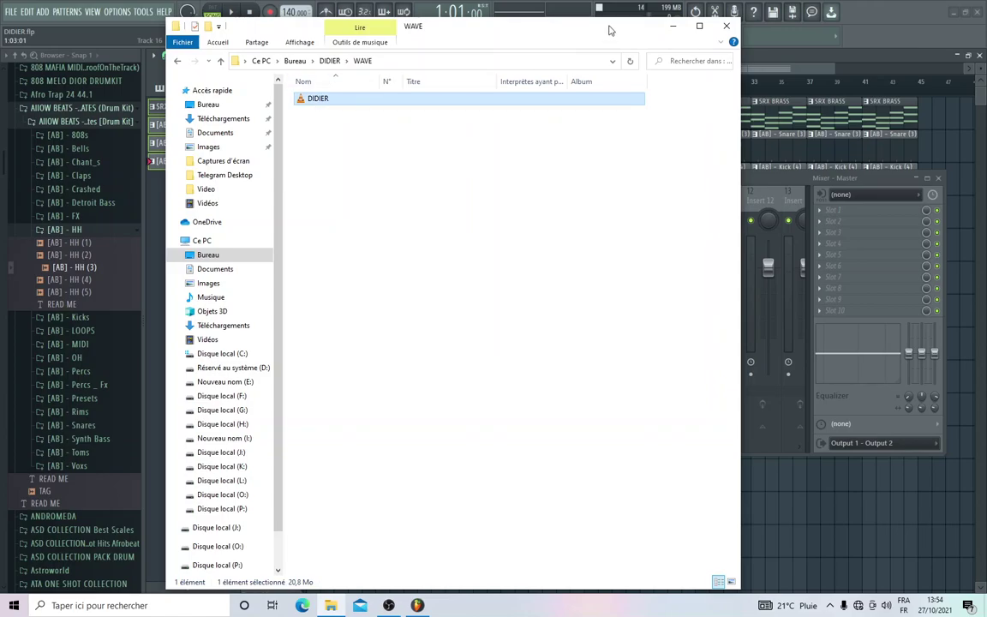
click(674, 27)
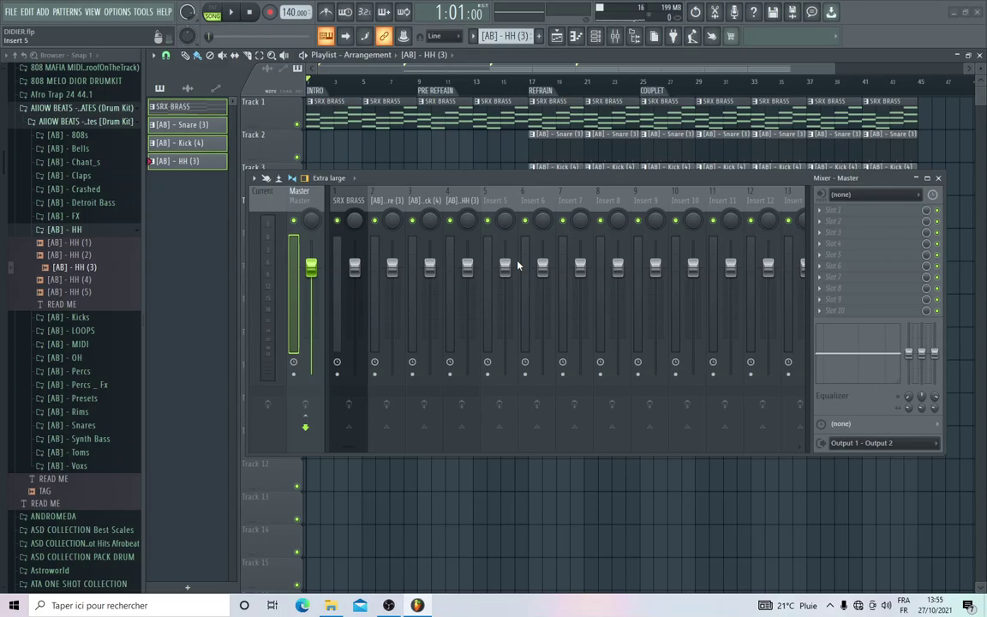
Step: Move the mixer window just below the playlist's Track 4 clips and set up a WAV export into the project folder's STEM subfolder
drag(514, 181, 524, 338)
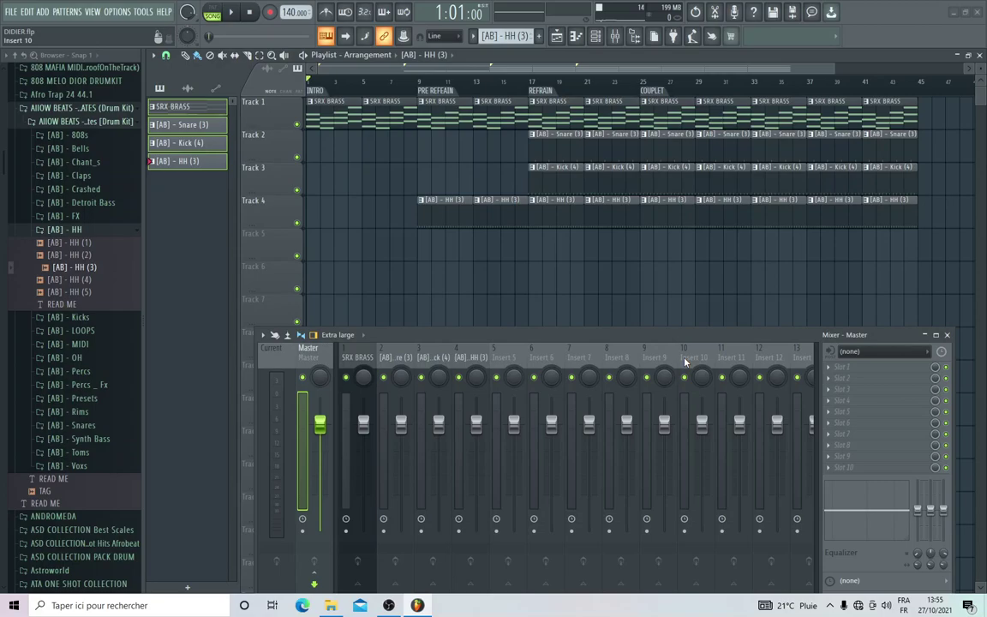
drag(569, 339, 584, 240)
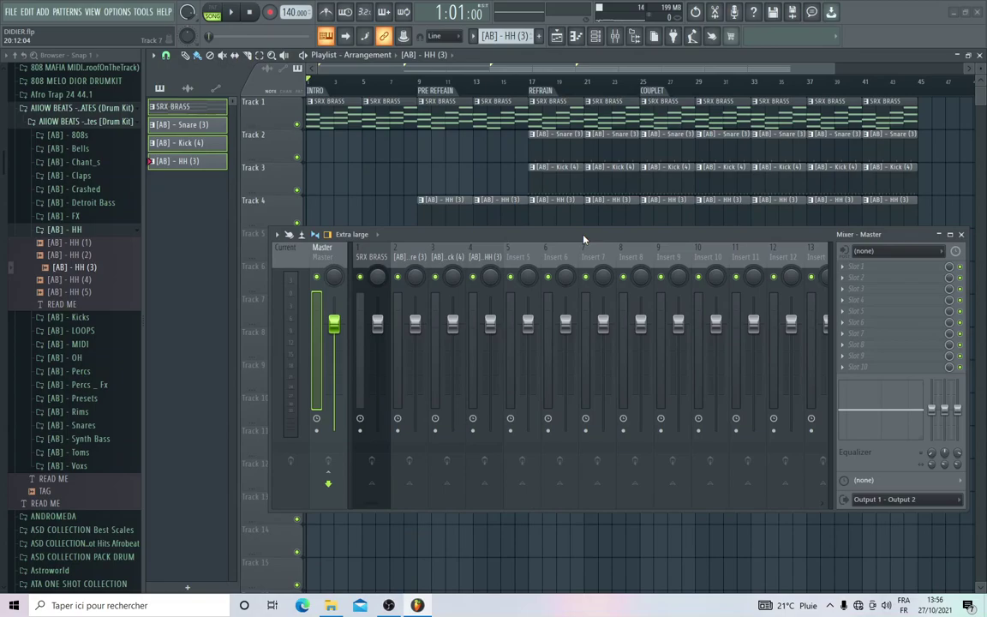
click(11, 11)
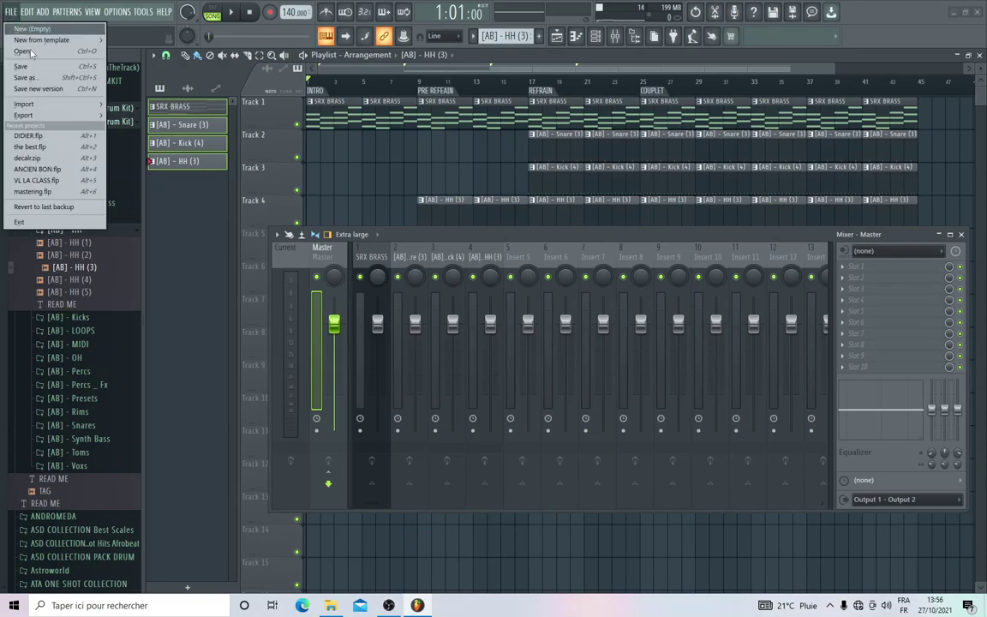
mouse_move(55, 115)
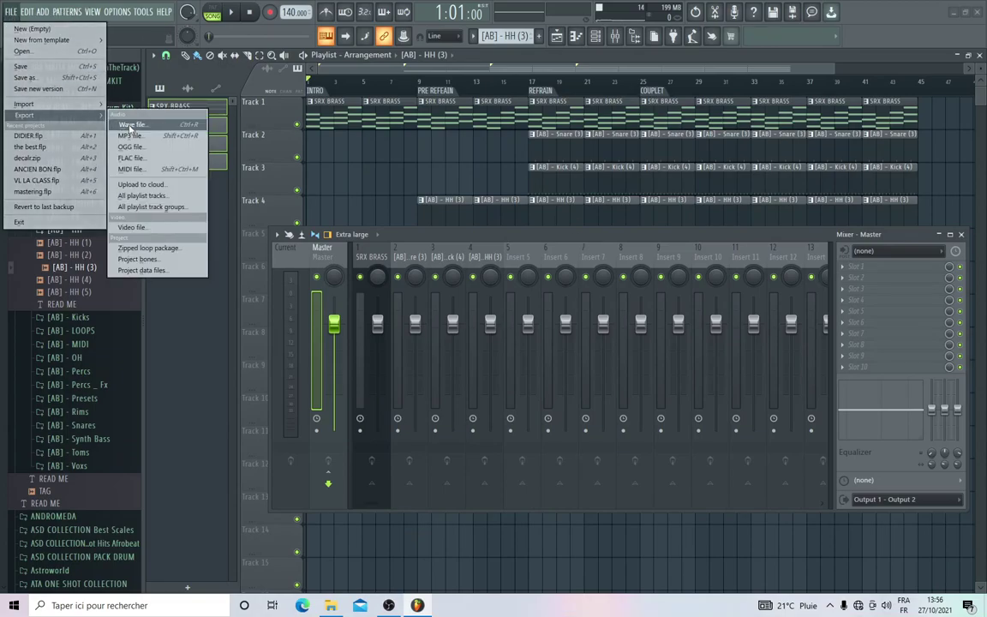
click(130, 126)
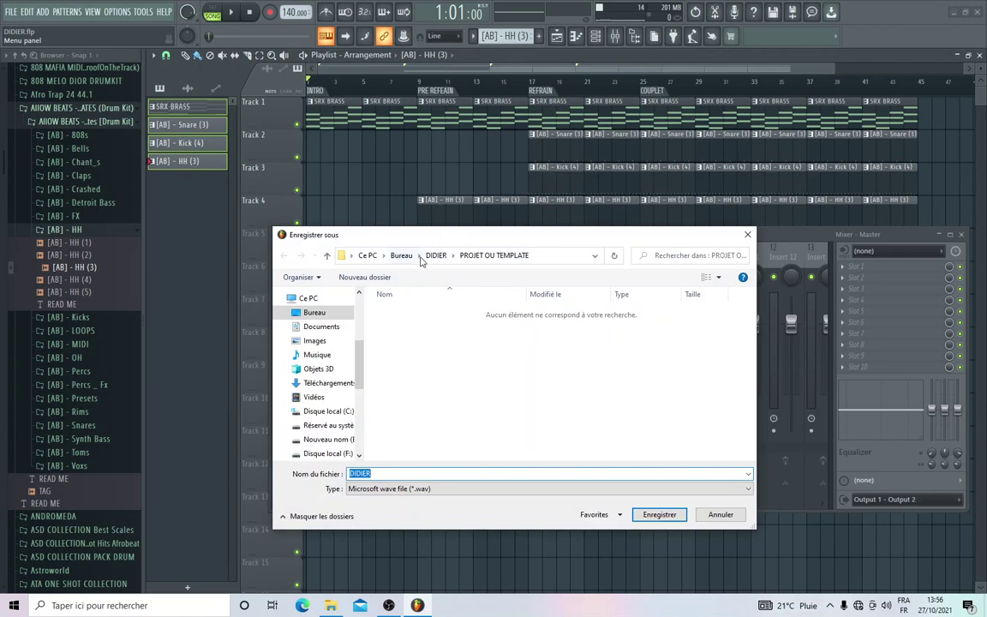
click(428, 256)
drag(484, 237, 482, 168)
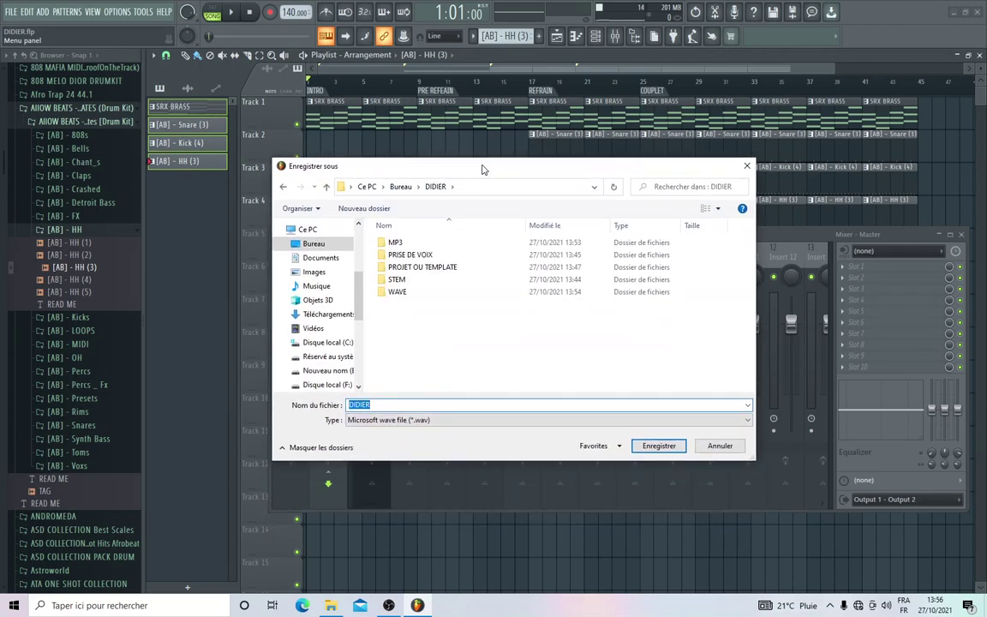
double_click(398, 280)
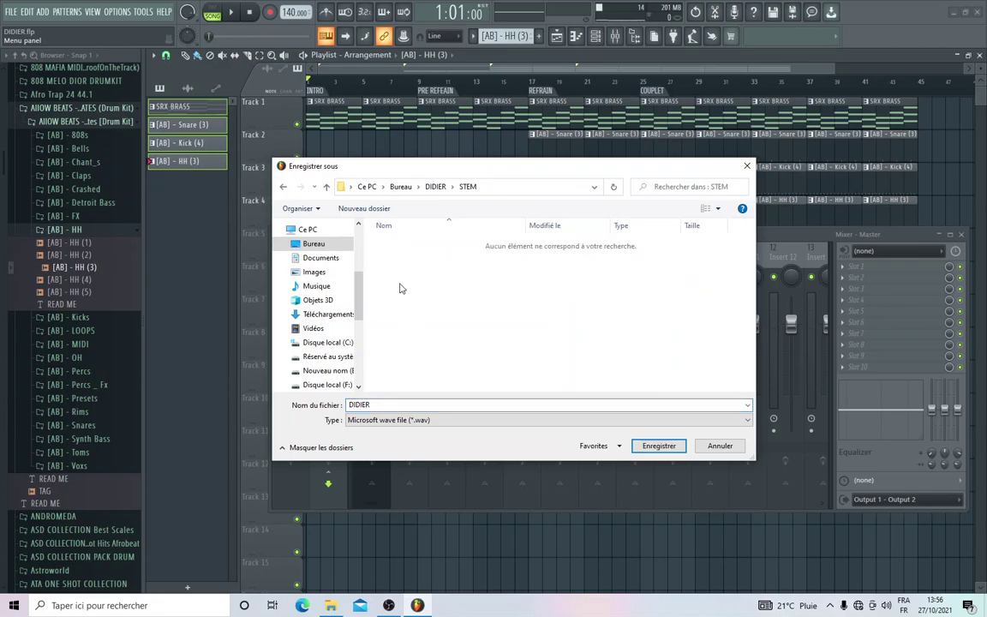
click(667, 448)
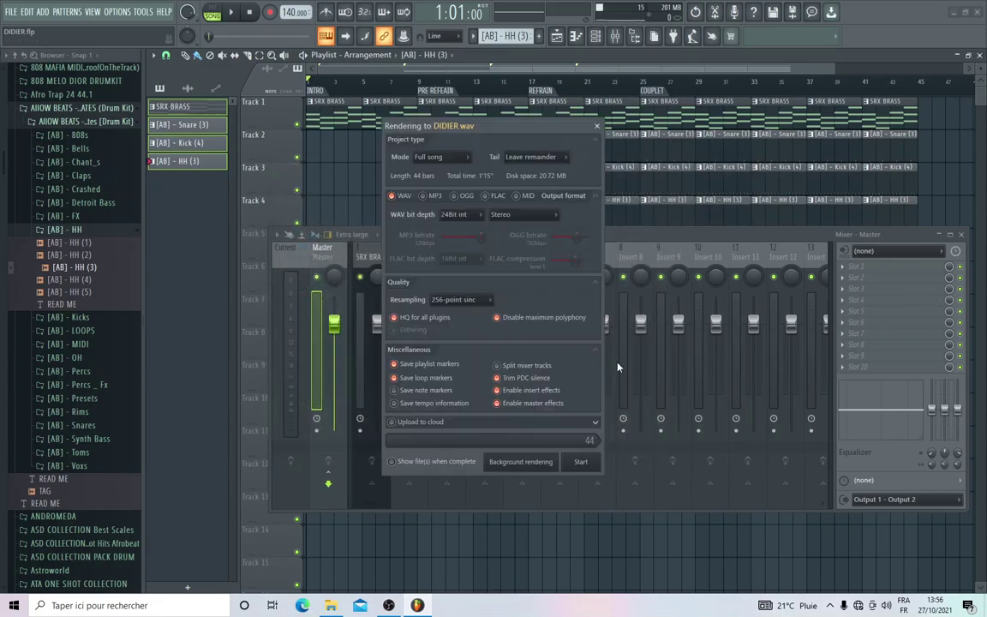
Step: Enable Split mixer tracks in the WAV export options and render each mixer track as a separate stem
click(499, 367)
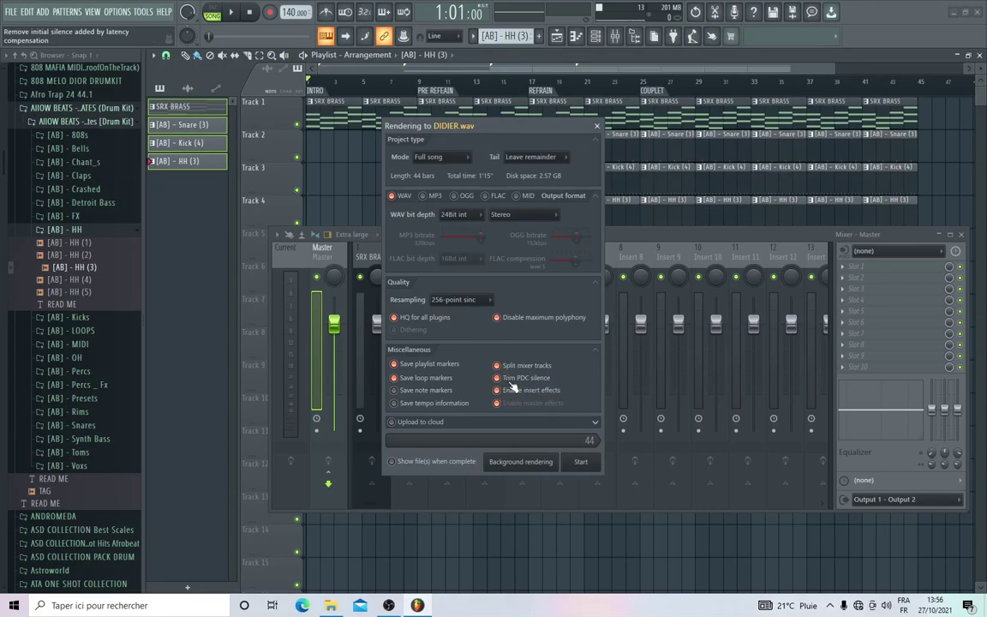
drag(472, 139, 832, 148)
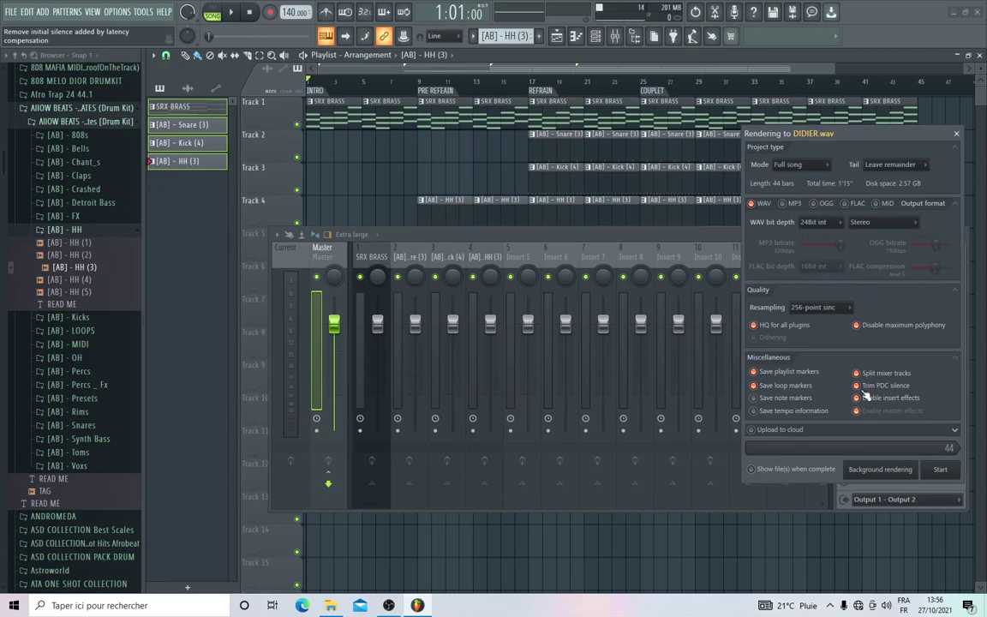
drag(814, 128, 504, 116)
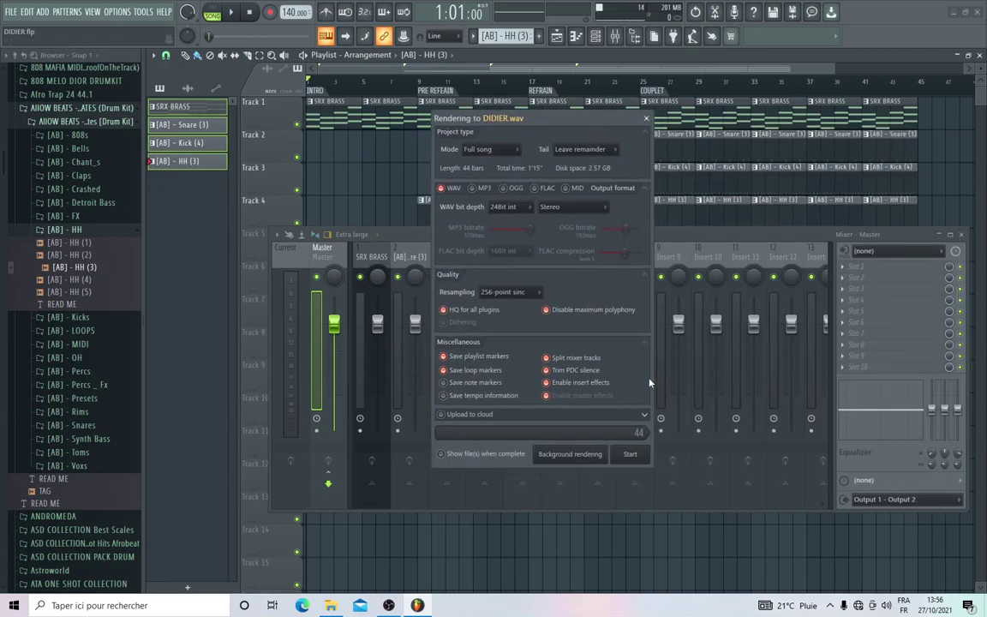
click(630, 455)
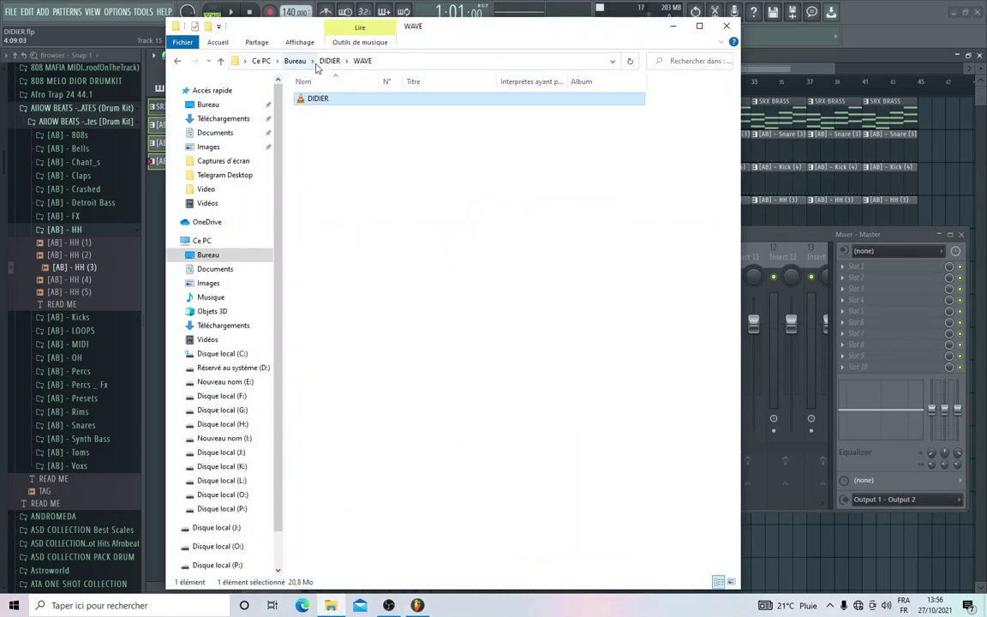
Step: Switch to File Explorer, check the exported stems in the project's STEM subfolder, and return to the main project folder
click(329, 61)
double_click(323, 136)
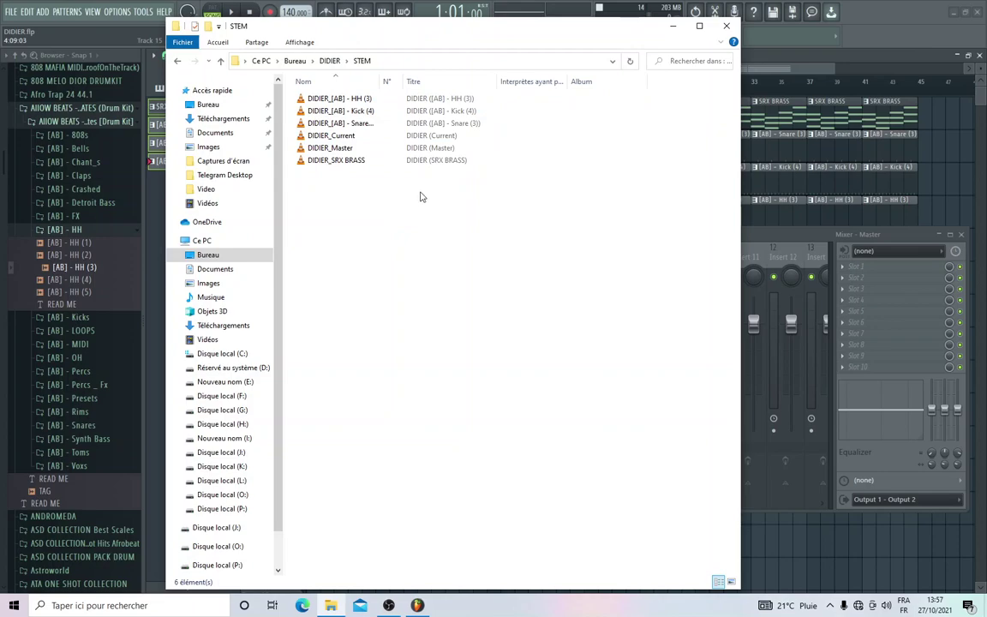
click(341, 163)
click(332, 99)
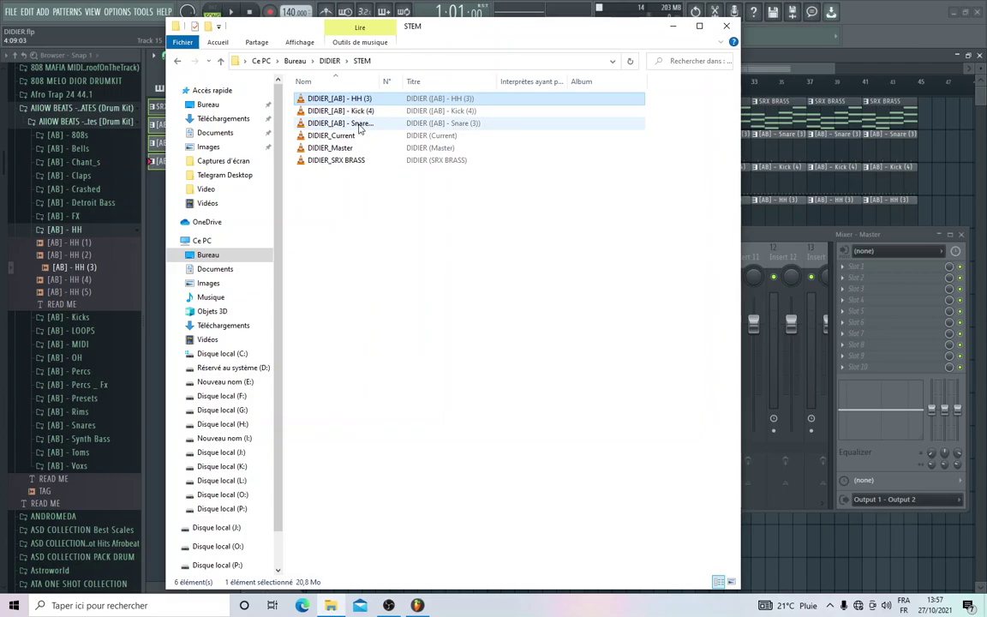
click(175, 61)
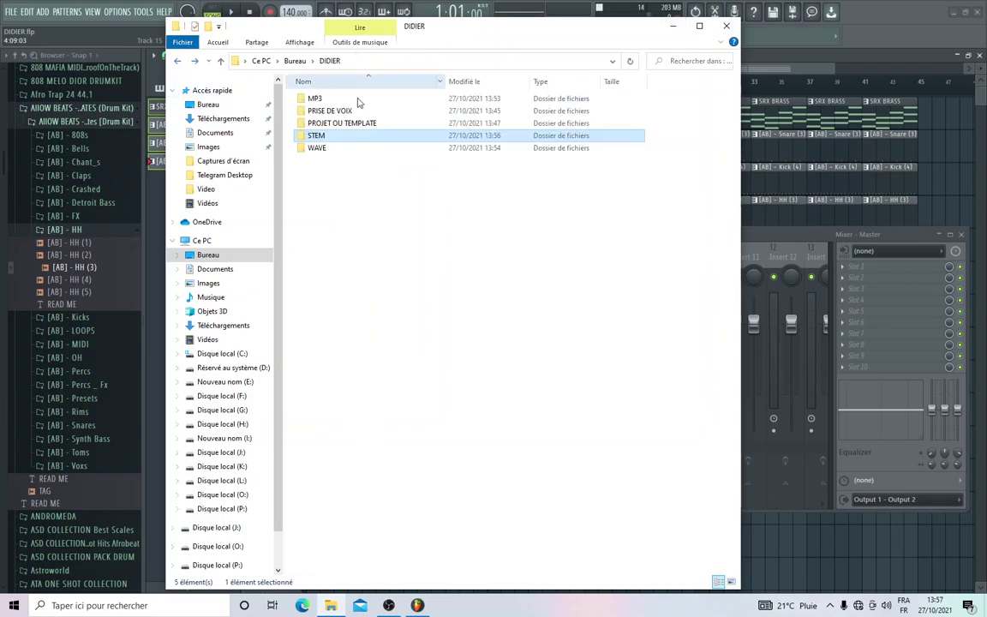
Step: Return to the mixer, set Insert 6's audio input to mono Input 1, and remove its routing to the Master
click(673, 26)
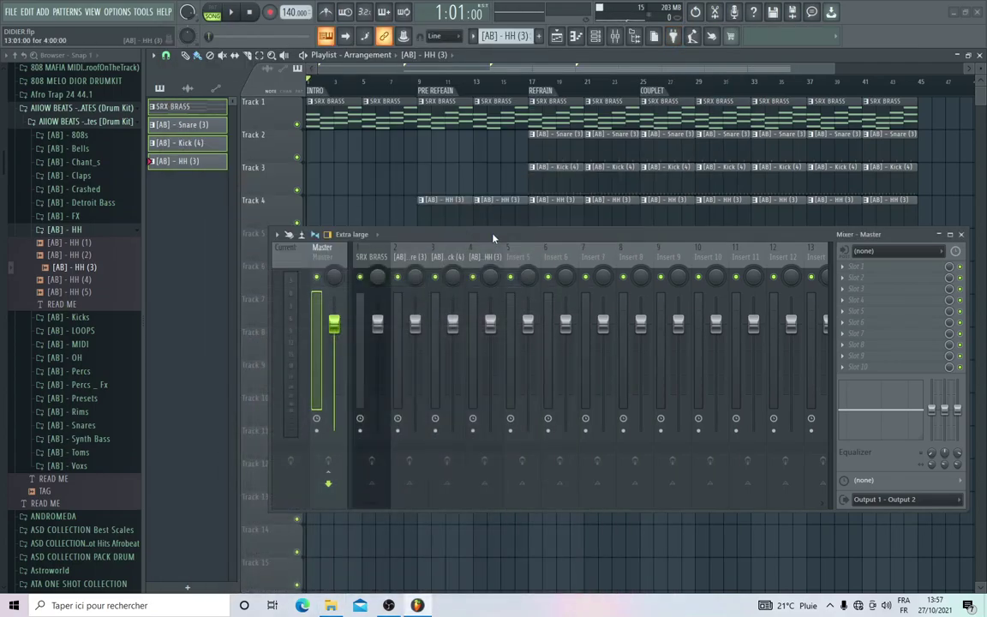
drag(493, 238, 434, 199)
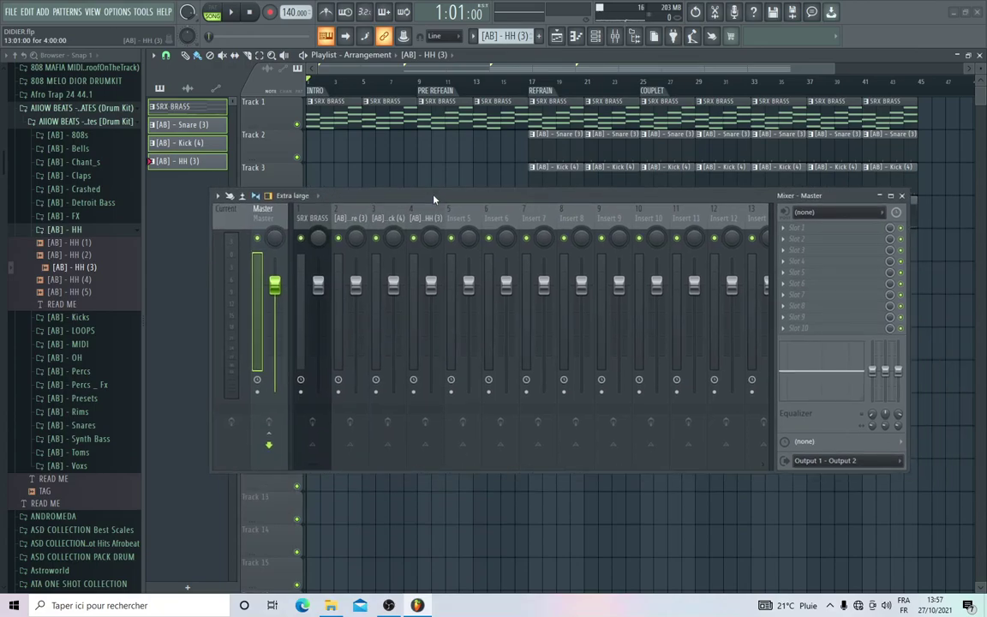
click(493, 219)
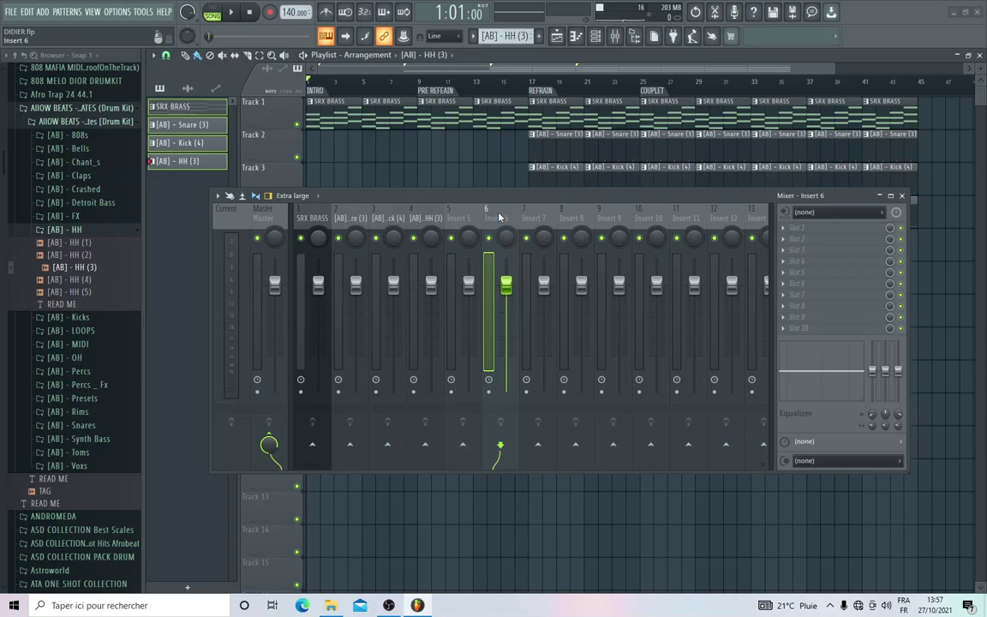
click(874, 213)
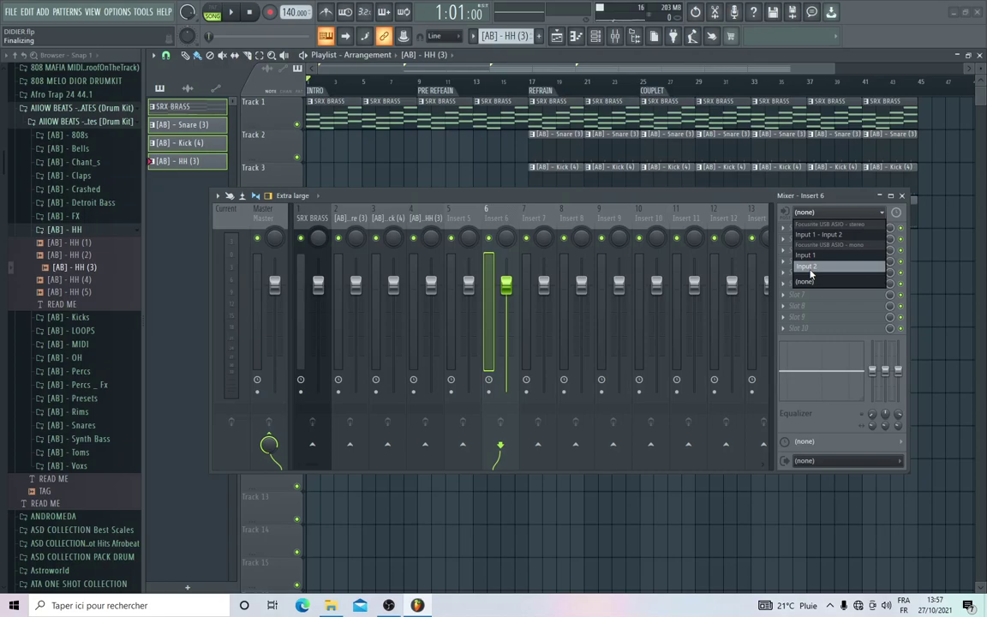
click(808, 256)
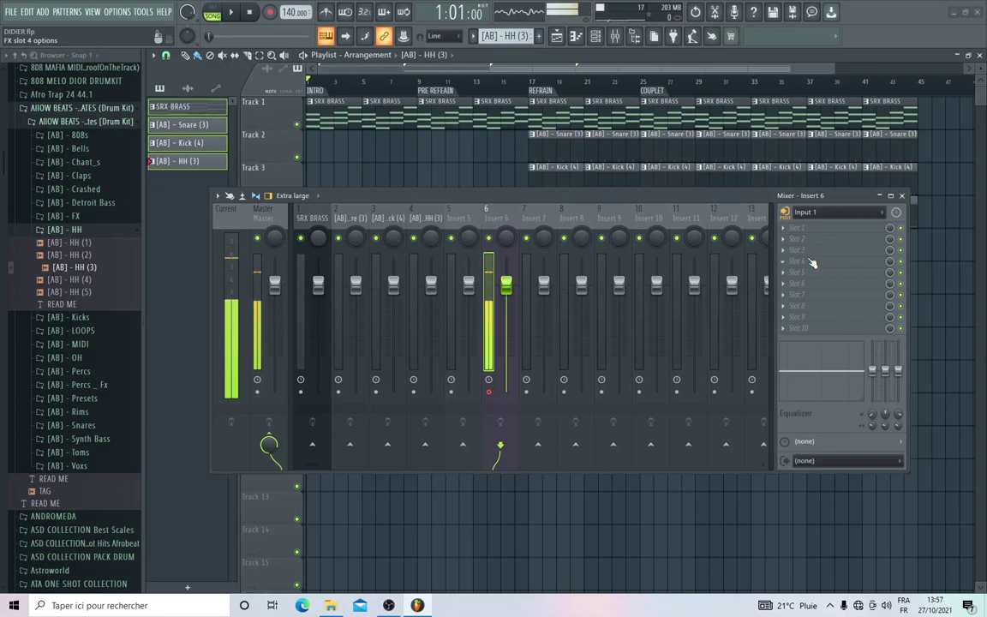
click(270, 441)
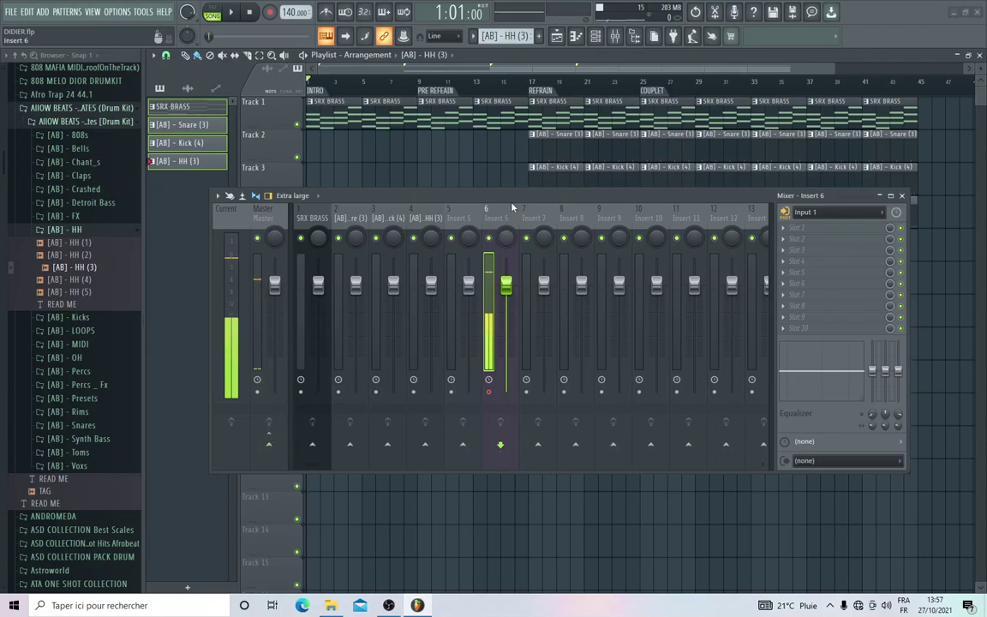
Step: Arm Insert 6 for disk recording, with its WAV file saved in the project folder's PRISE DE VOIX subfolder
drag(518, 143, 519, 81)
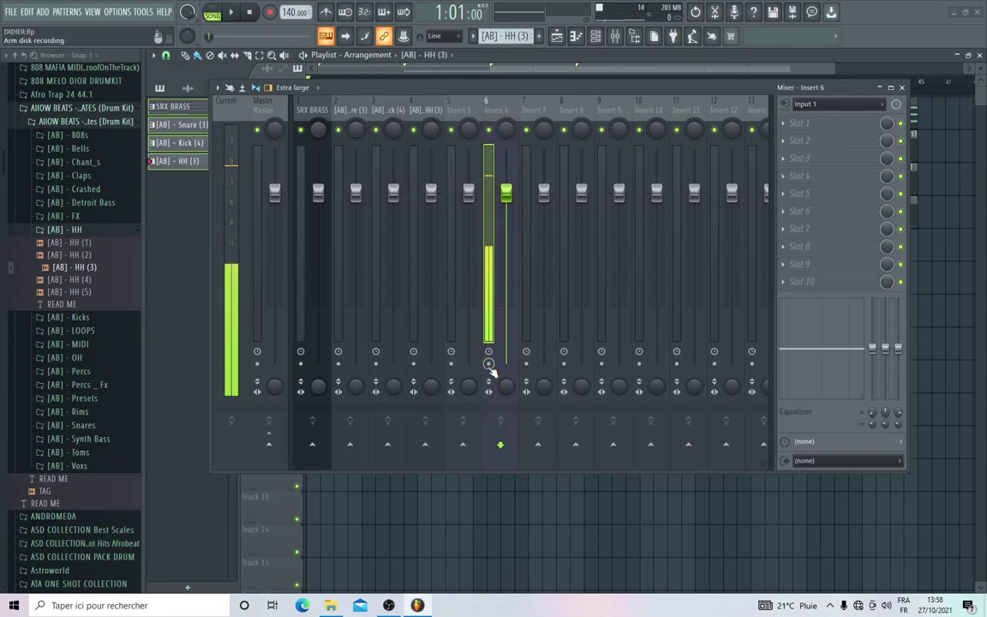
click(489, 364)
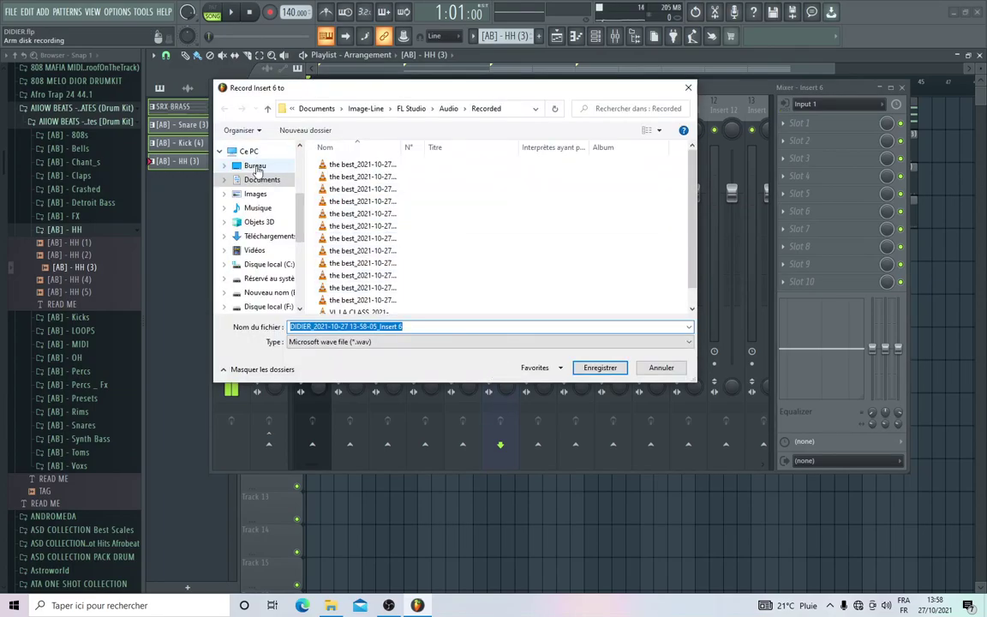
click(257, 167)
double_click(387, 194)
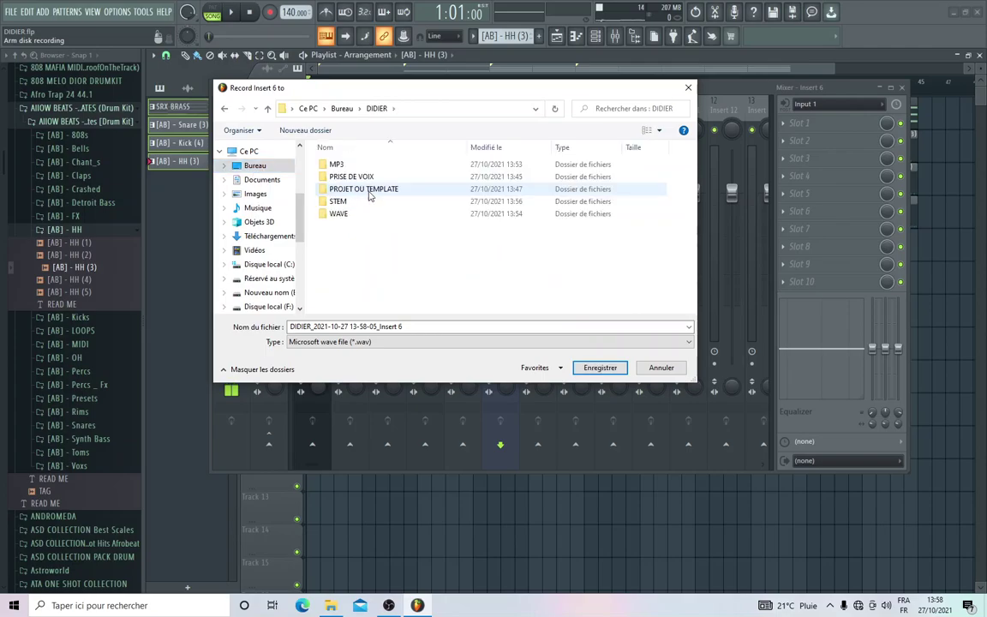
double_click(354, 178)
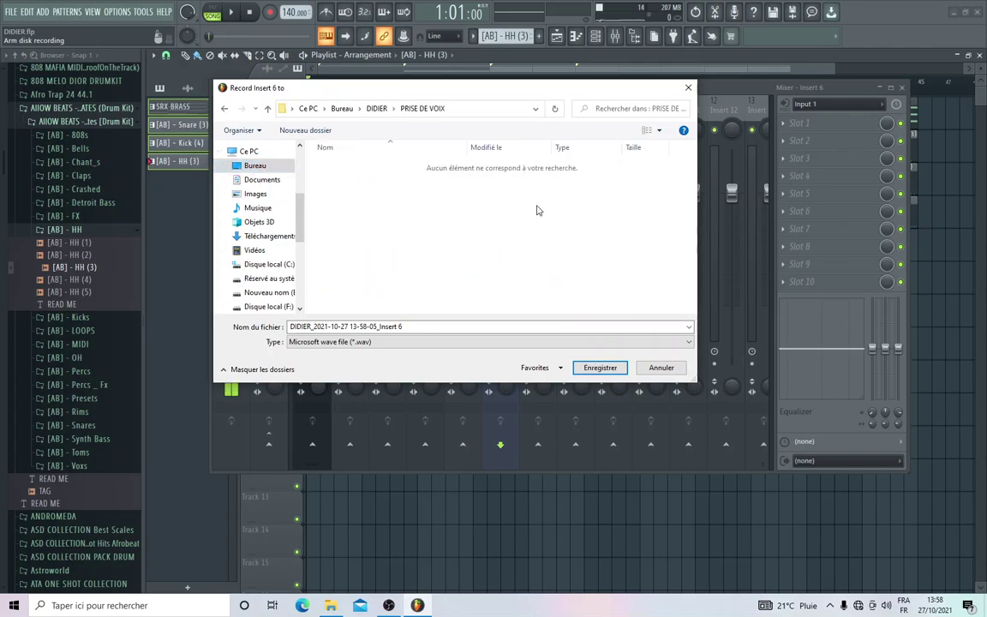
click(600, 368)
Step: Move the mixer below the Track 4 clips and record a short voice take into the playlist as an audio clip
drag(528, 92, 562, 277)
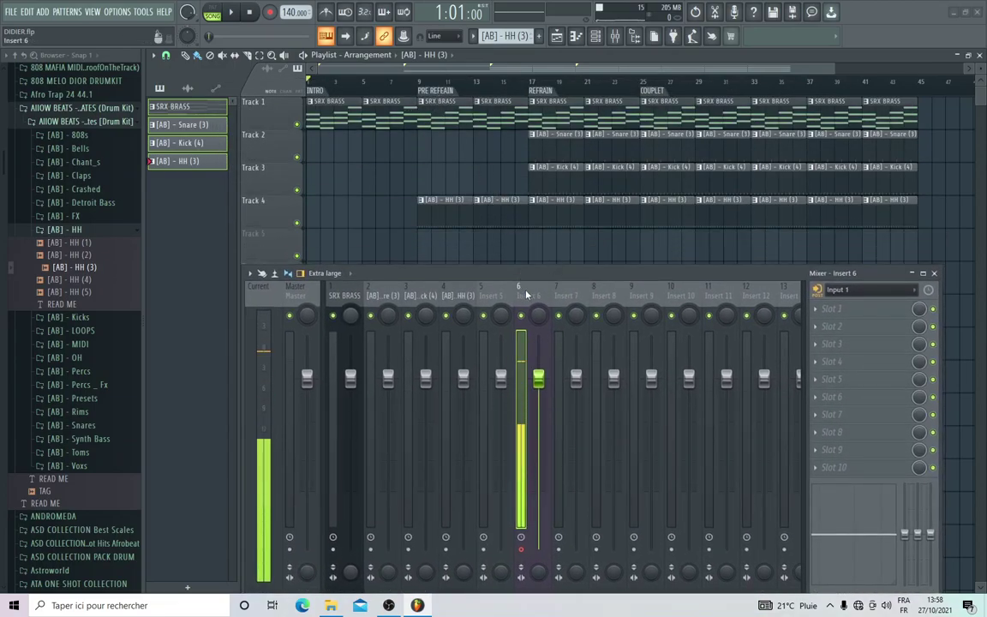
mouse_move(540, 272)
mouse_down()
mouse_move(546, 307)
mouse_move(546, 293)
mouse_up()
click(269, 11)
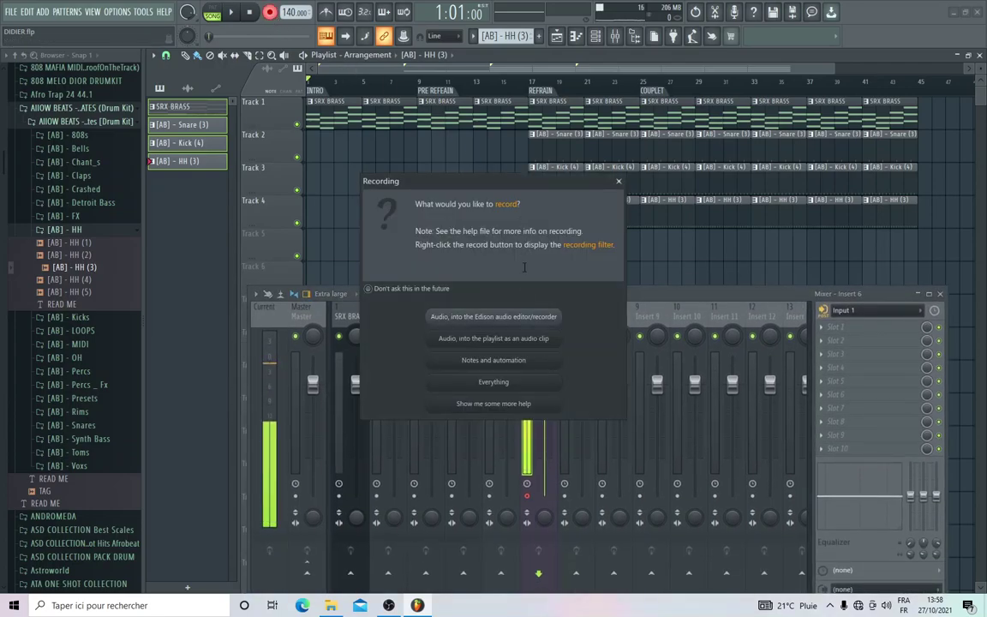
click(495, 339)
scroll(470, 238, down, 2)
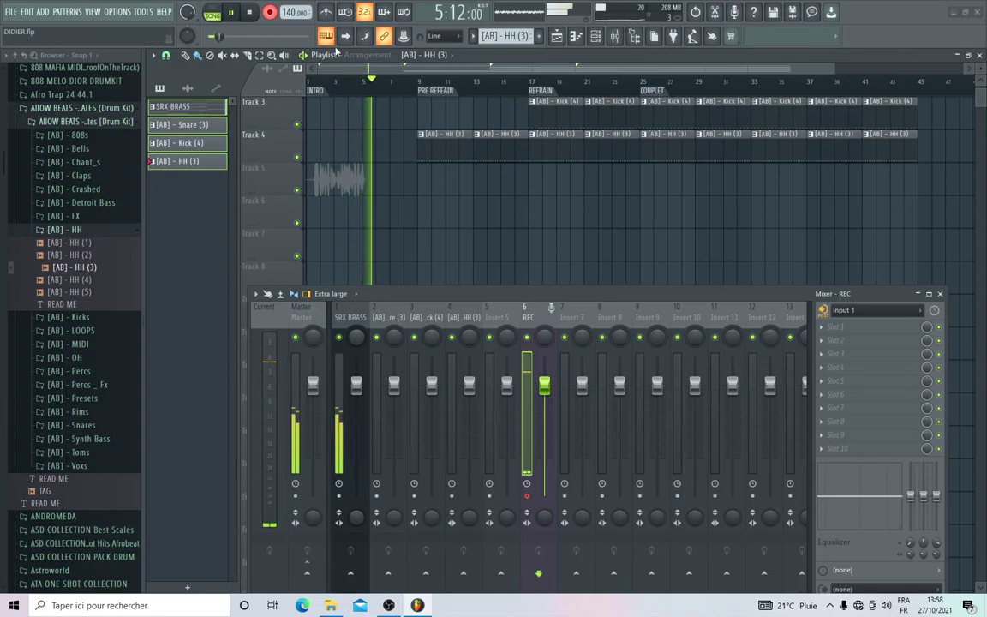
click(250, 13)
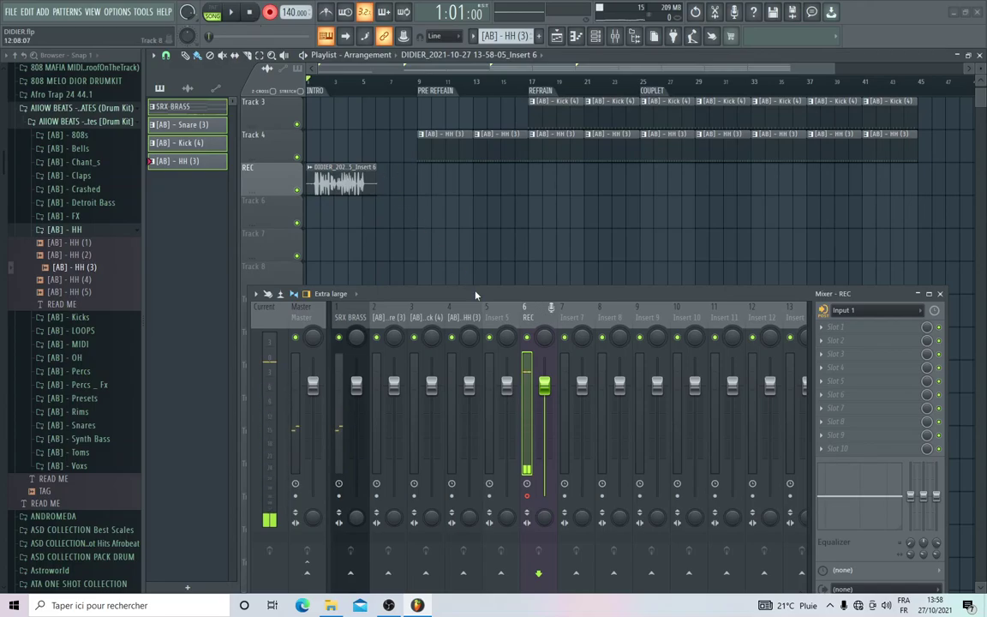
Step: Move the mixer up and set the REC track's audio input to (none)
drag(476, 295, 476, 173)
click(870, 188)
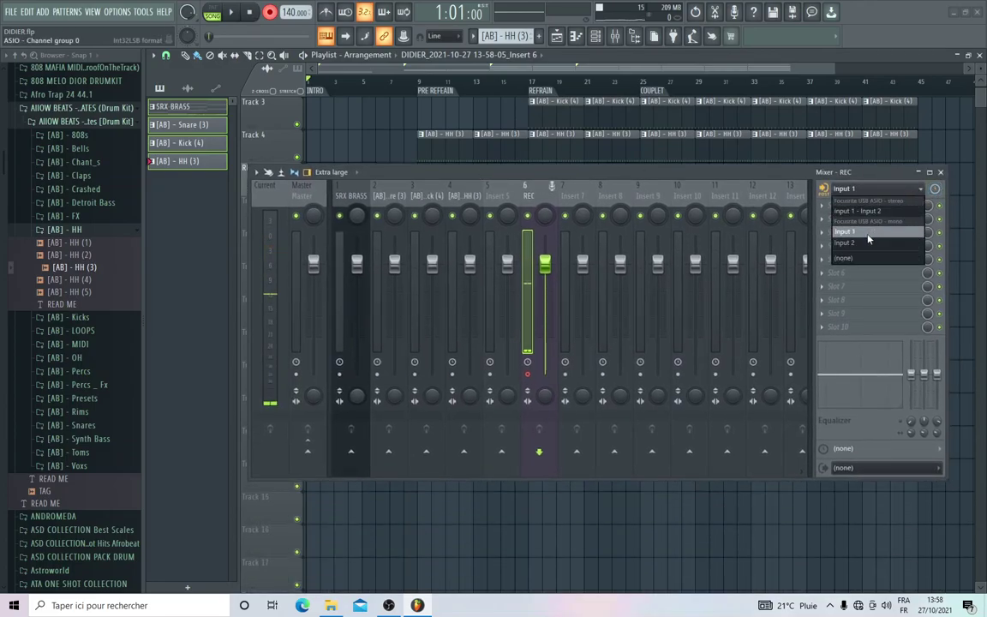
click(846, 258)
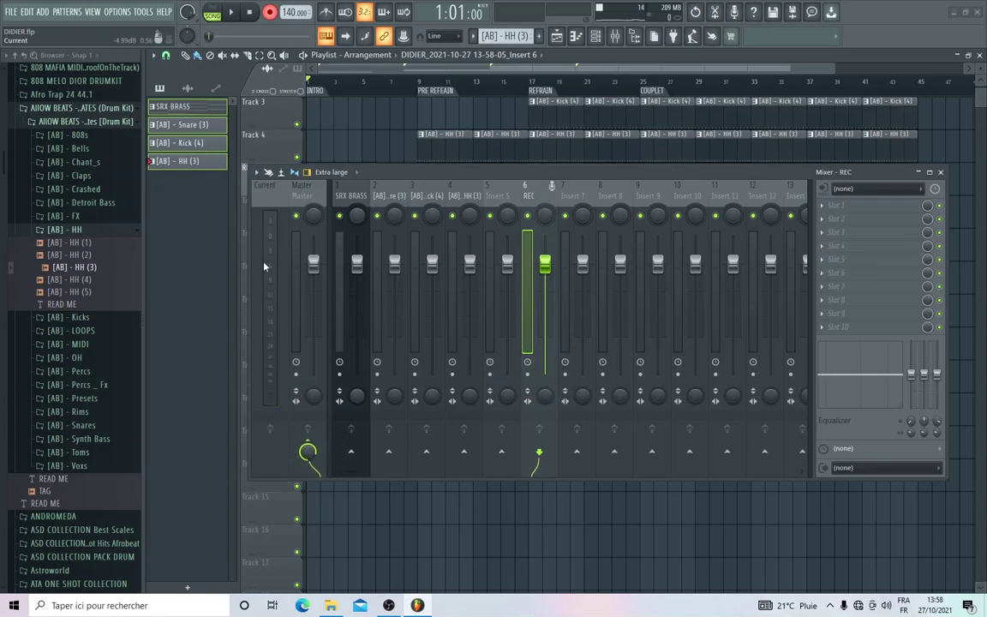
Step: Switch to File Explorer, check the recorded take in the PRISE DE VOIX subfolder, and return to the main project folder
click(330, 606)
double_click(339, 126)
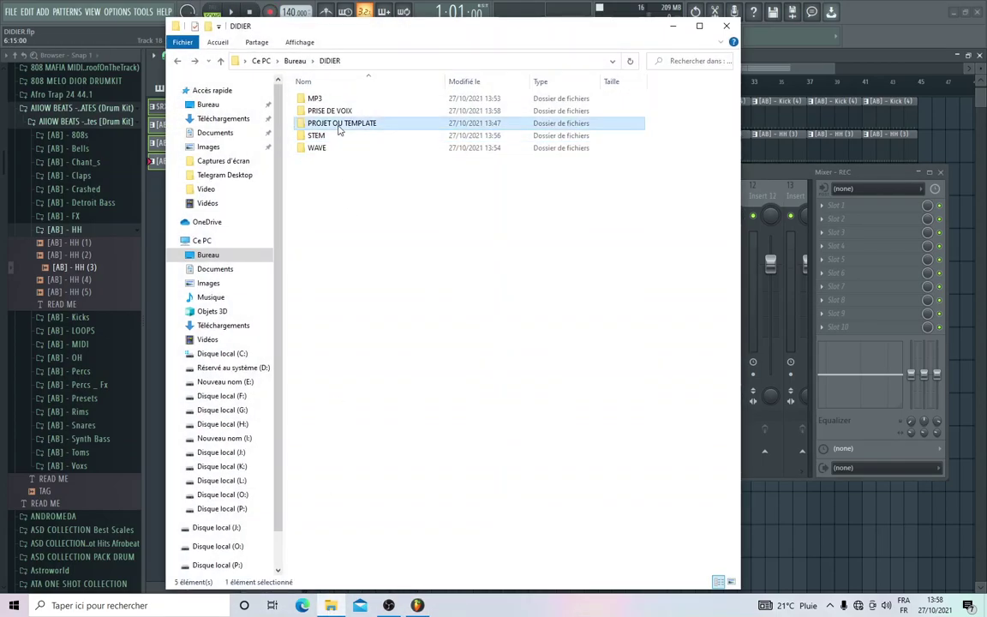
click(177, 61)
double_click(313, 110)
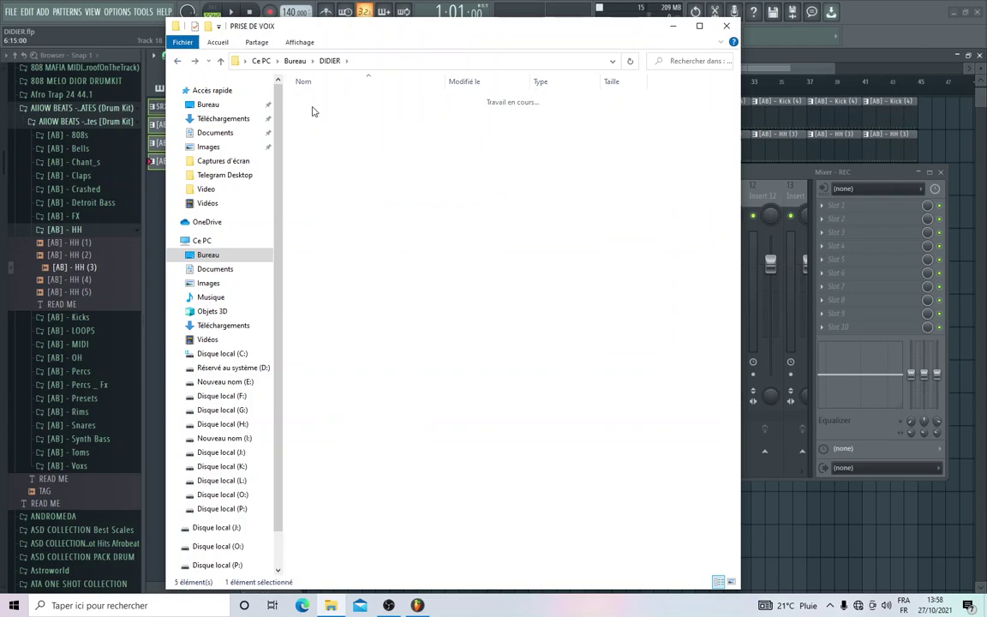
click(342, 104)
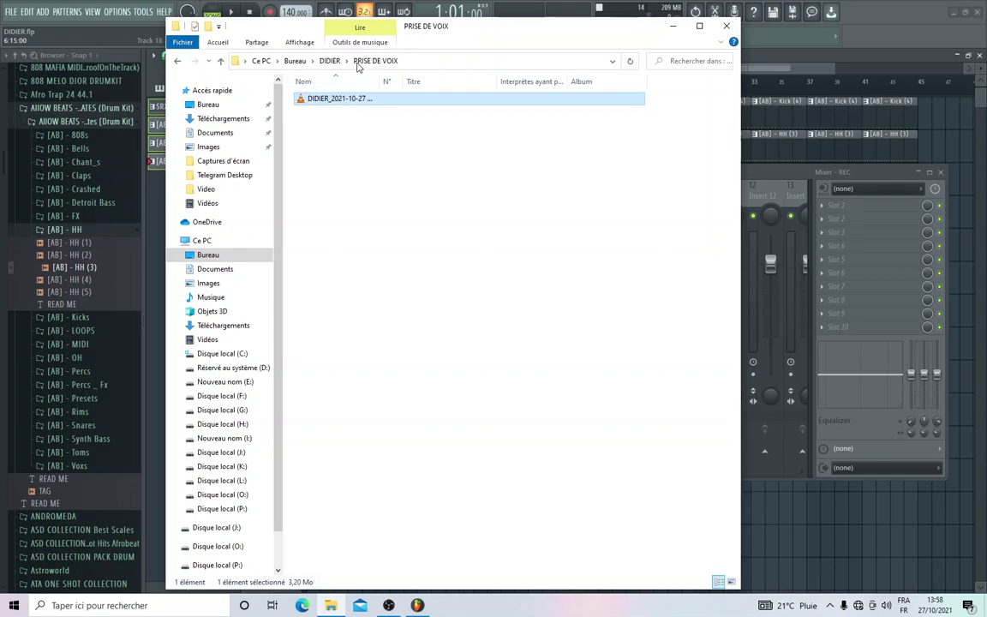
click(330, 61)
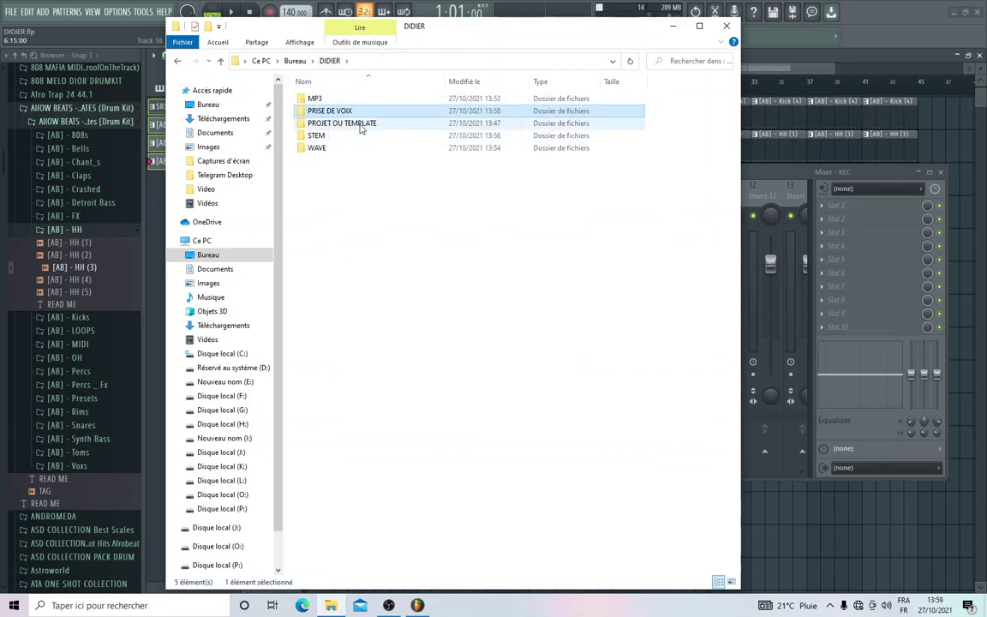
Step: Review the exported files in the project's STEM subfolder, then switch back to FL Studio
double_click(317, 136)
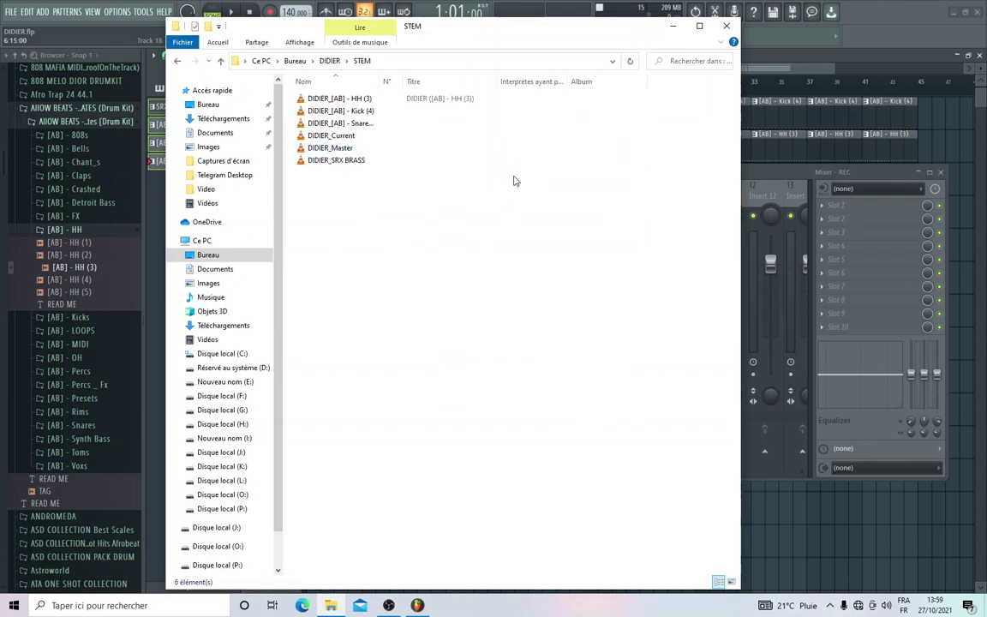
click(178, 61)
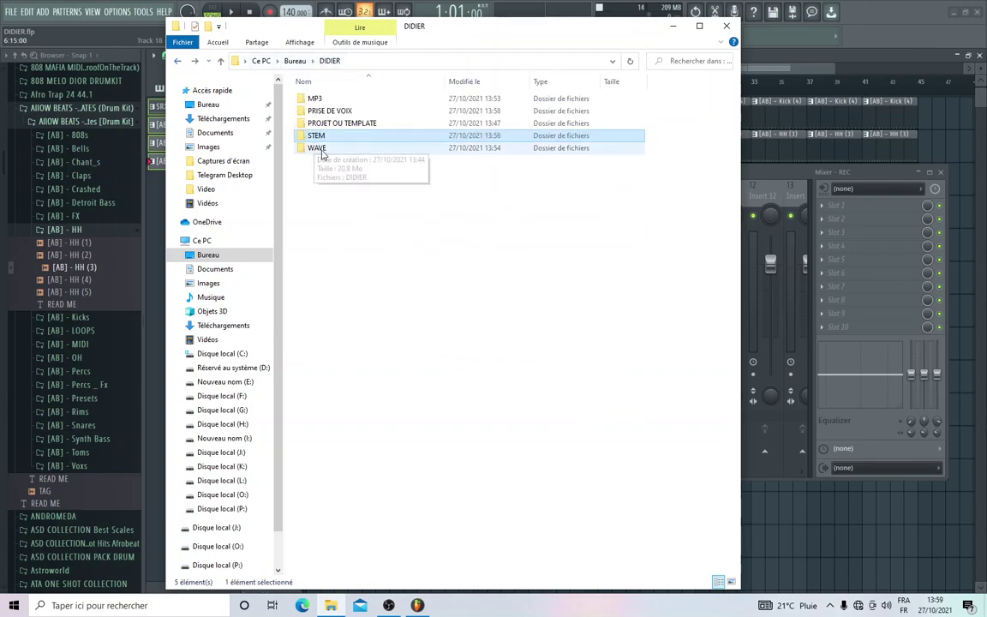
double_click(318, 136)
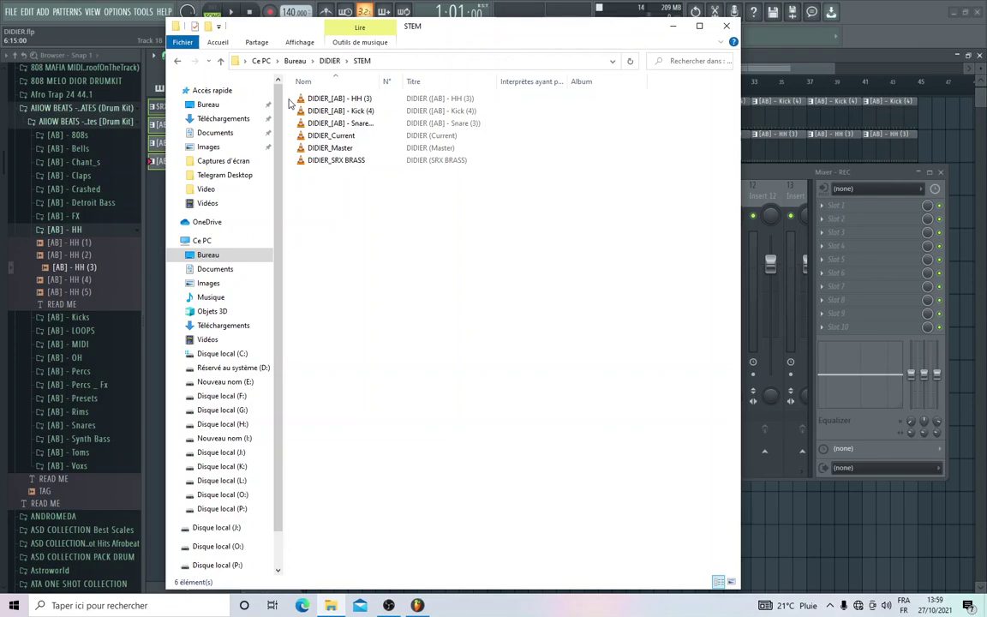
click(777, 177)
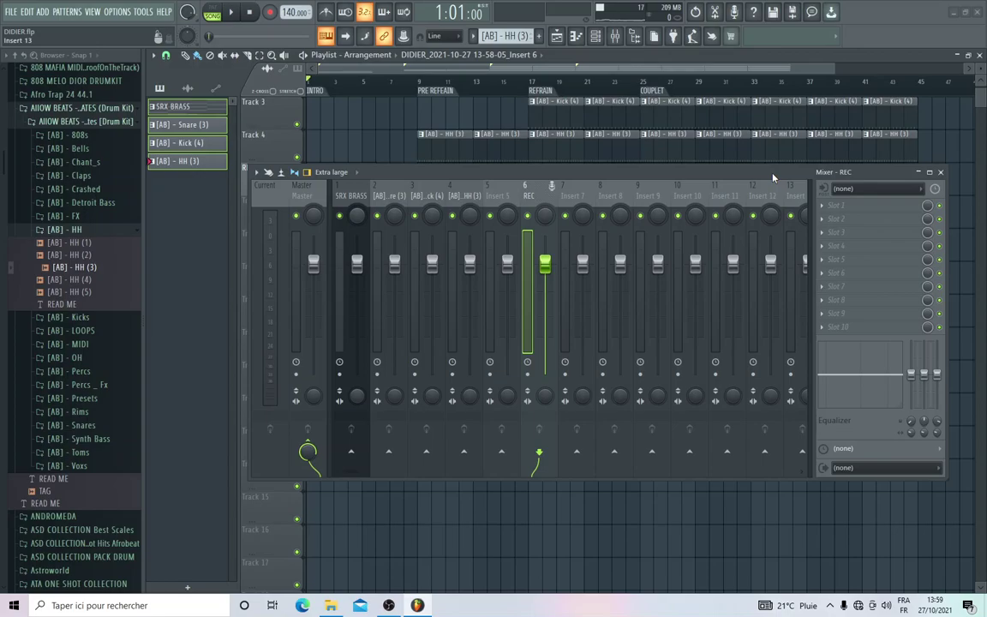
Step: Close the mixer and delete the recorded voice clip from the playlist's REC track
click(942, 172)
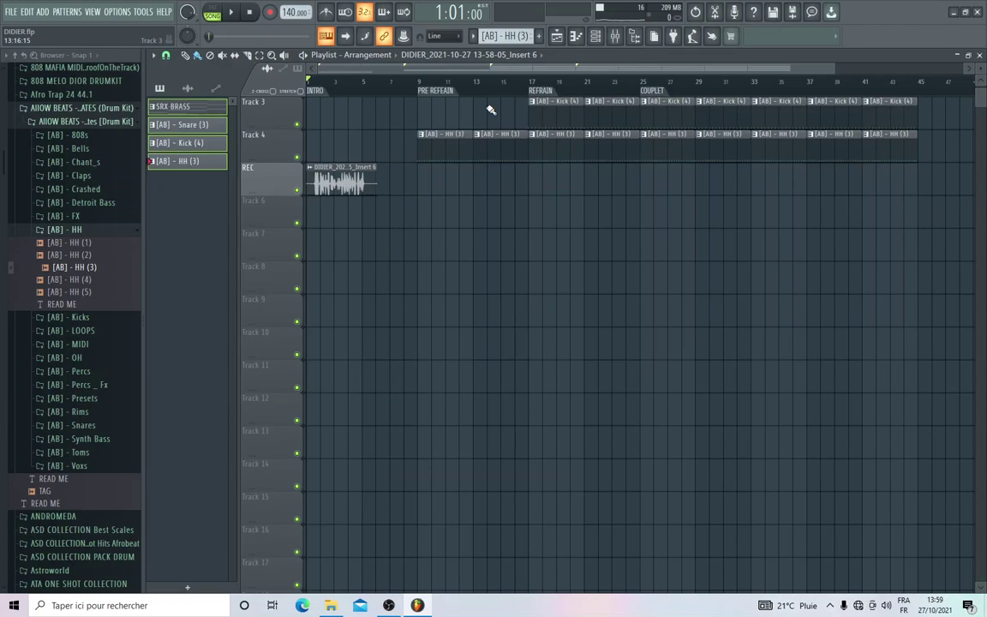
right_click(348, 192)
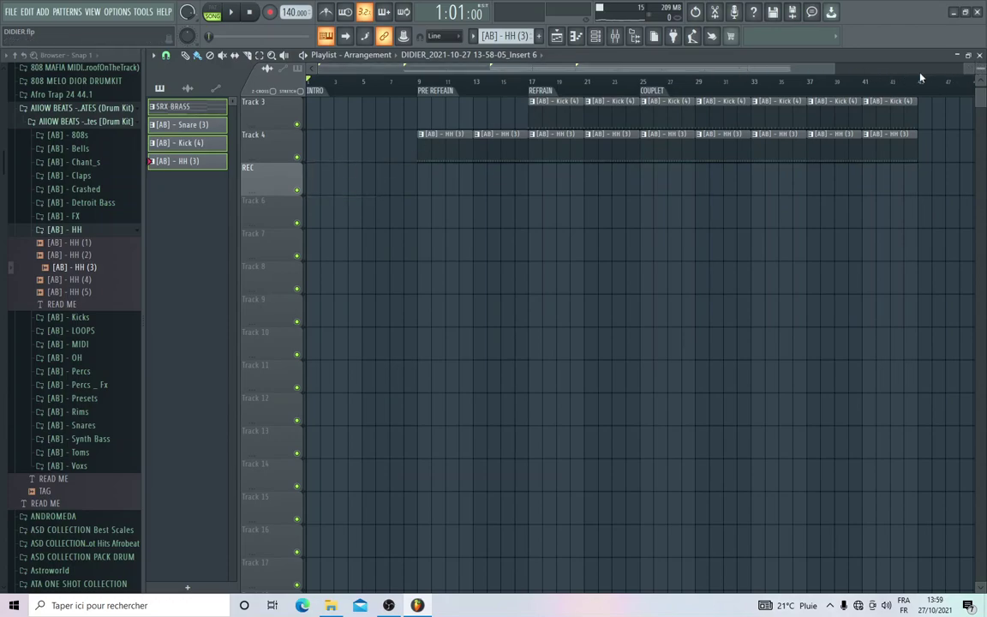
drag(836, 68, 937, 67)
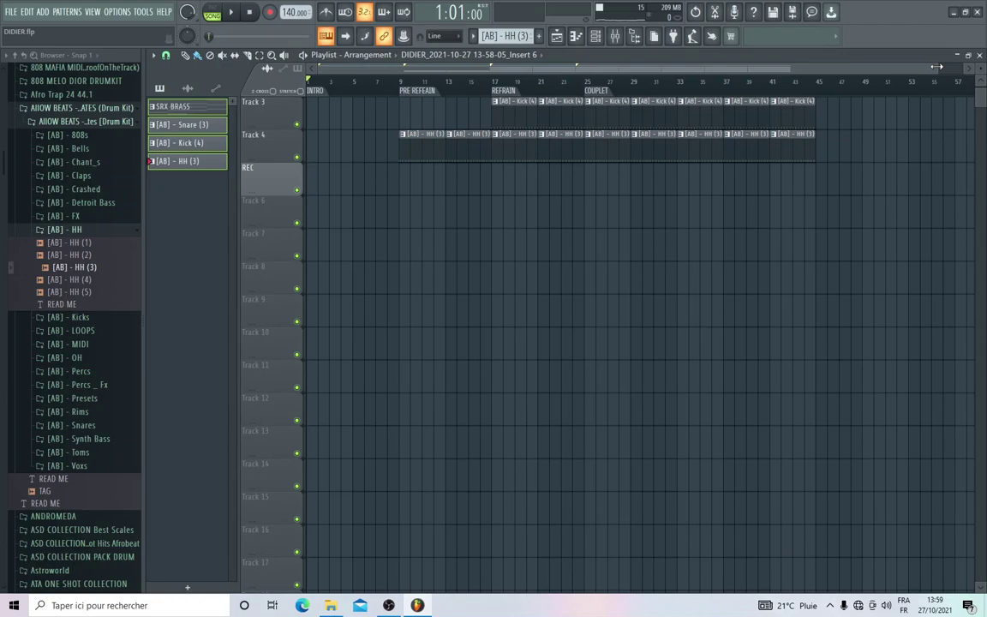
Step: Add a new empty playlist arrangement named Arrangement_2
click(367, 55)
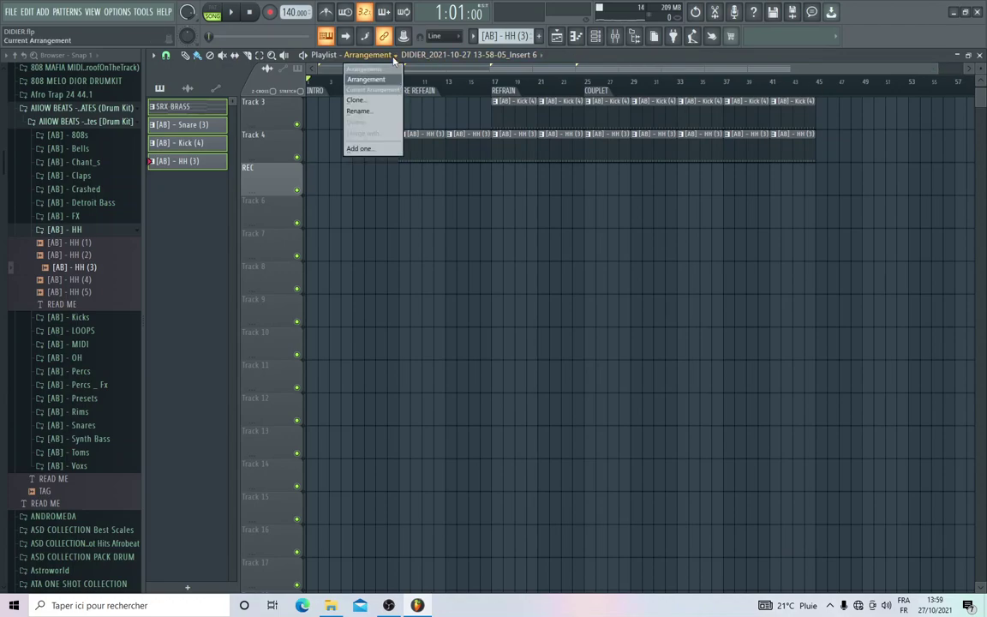
click(360, 149)
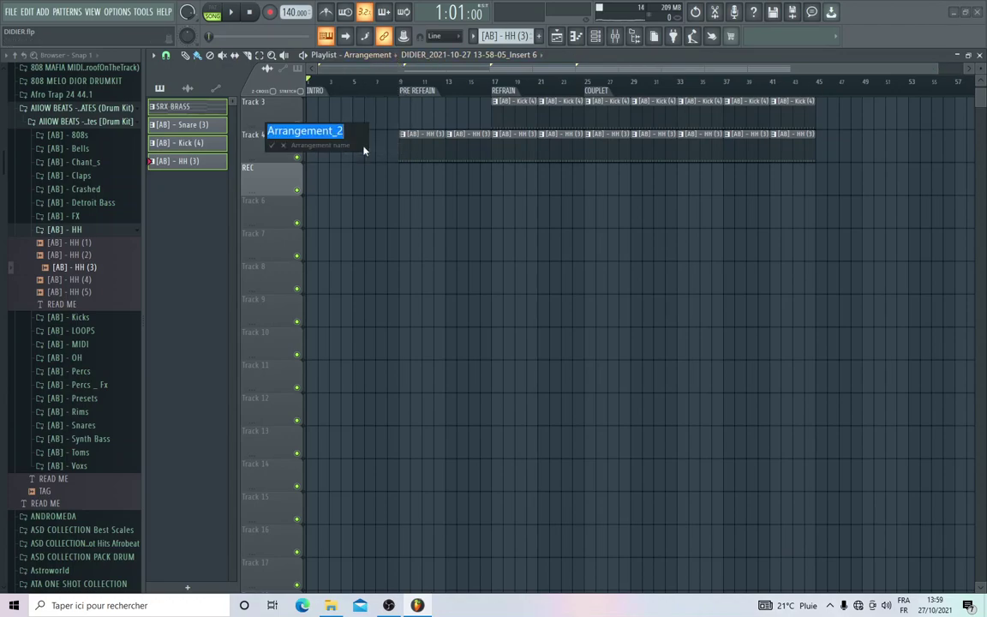
key(Return)
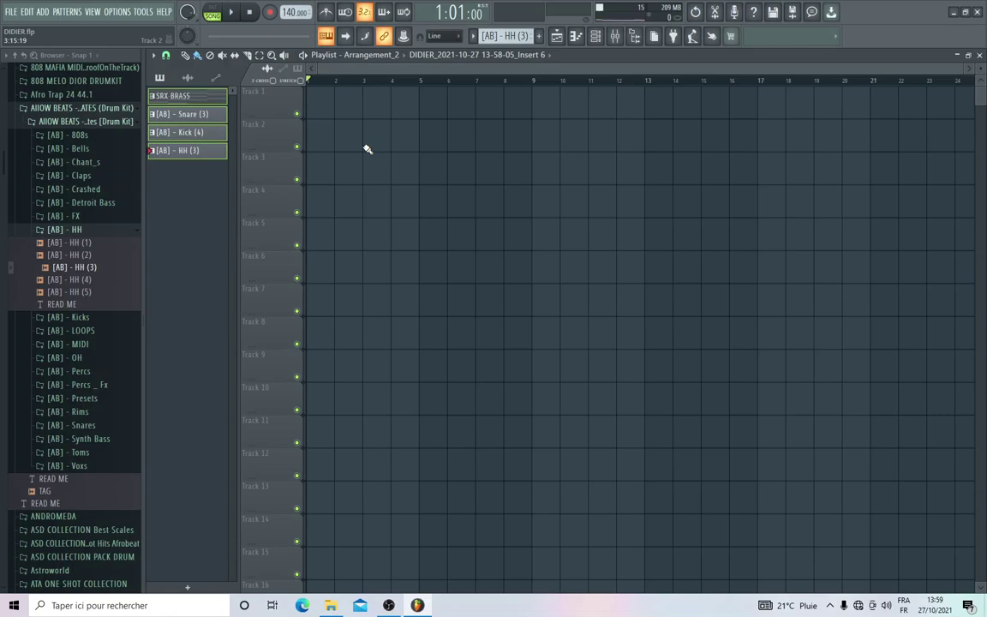
Step: Switch to File Explorer and import all stems from the STEM subfolder into Arrangement_2, one per track from Track 1 at bar 1
scroll(367, 149, up, 3)
scroll(604, 269, down, 2)
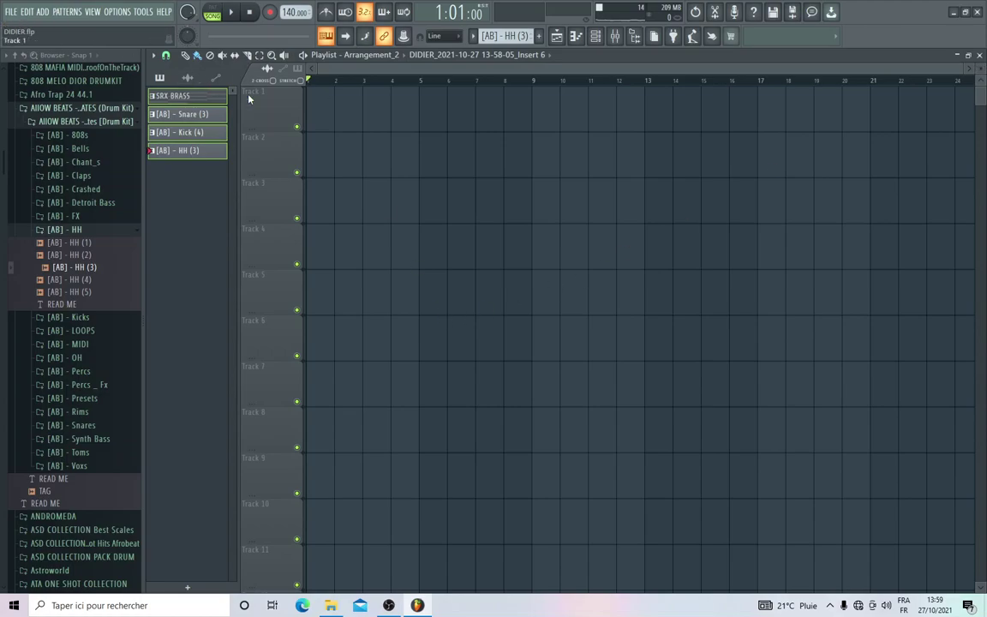
click(331, 605)
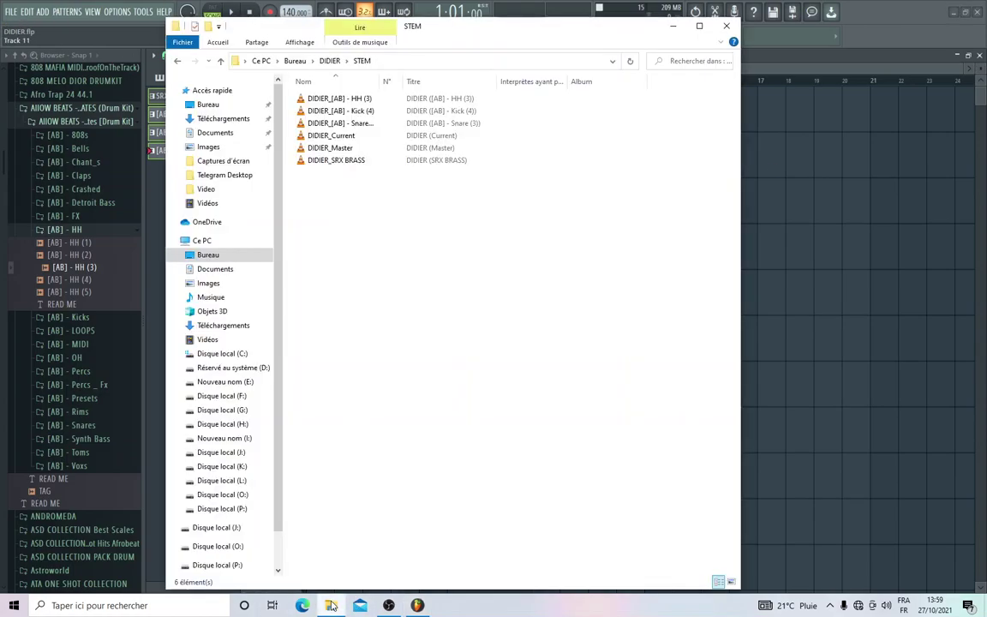
drag(432, 29, 876, 175)
drag(749, 316, 317, 109)
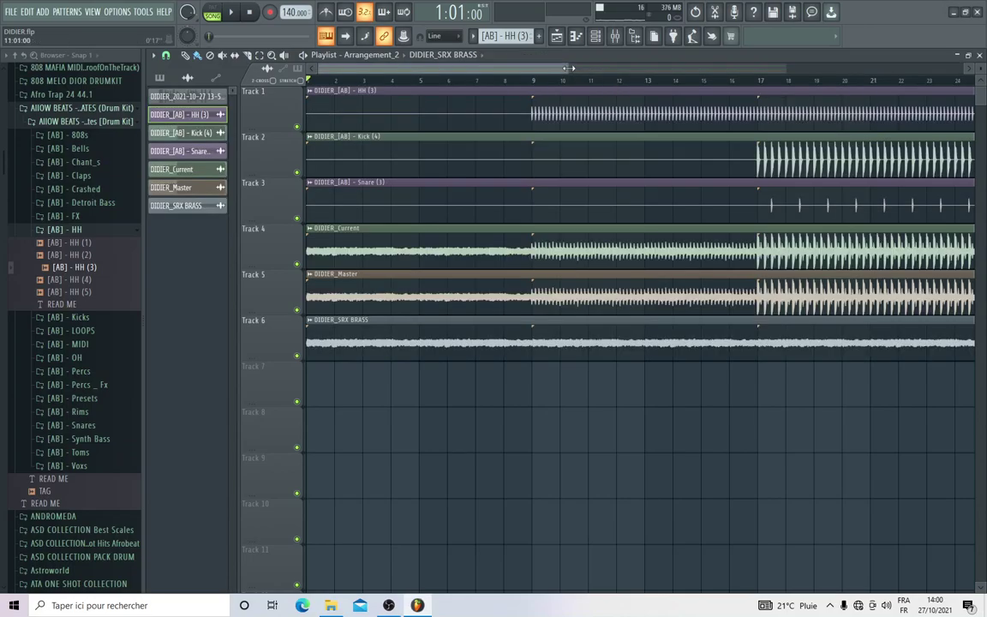
drag(569, 68, 969, 84)
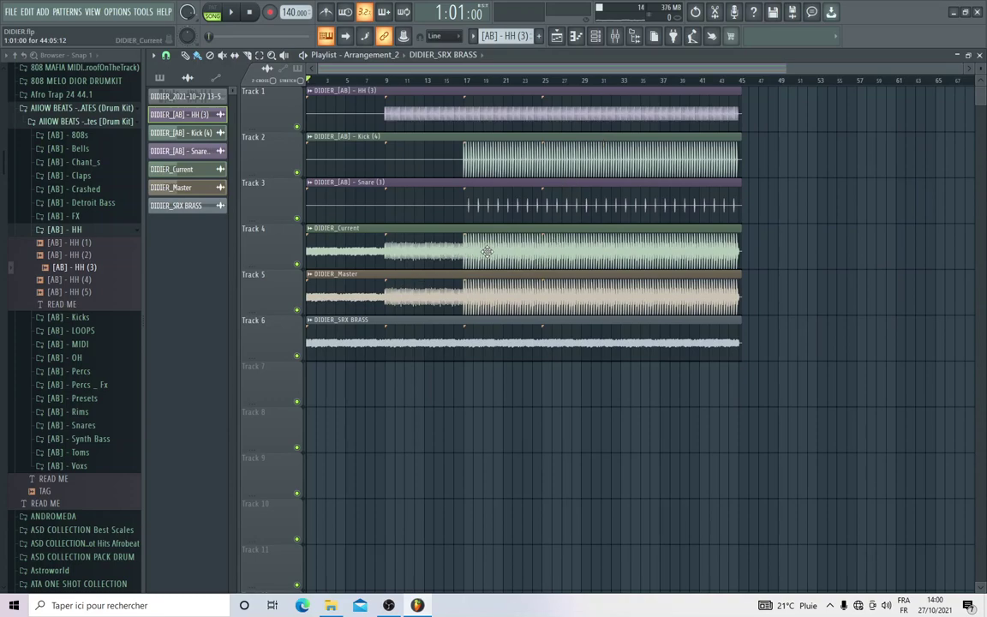
Step: Delete the DIDIER_Current and DIDIER_Master audio clips from the project, confirming each deletion
click(335, 228)
right_click(167, 153)
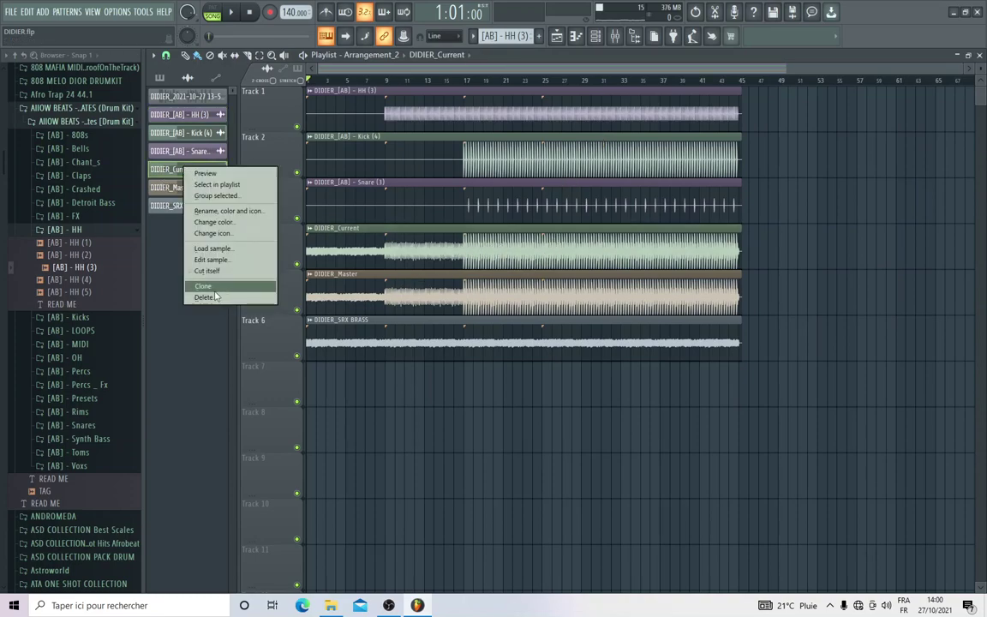
click(197, 270)
click(551, 340)
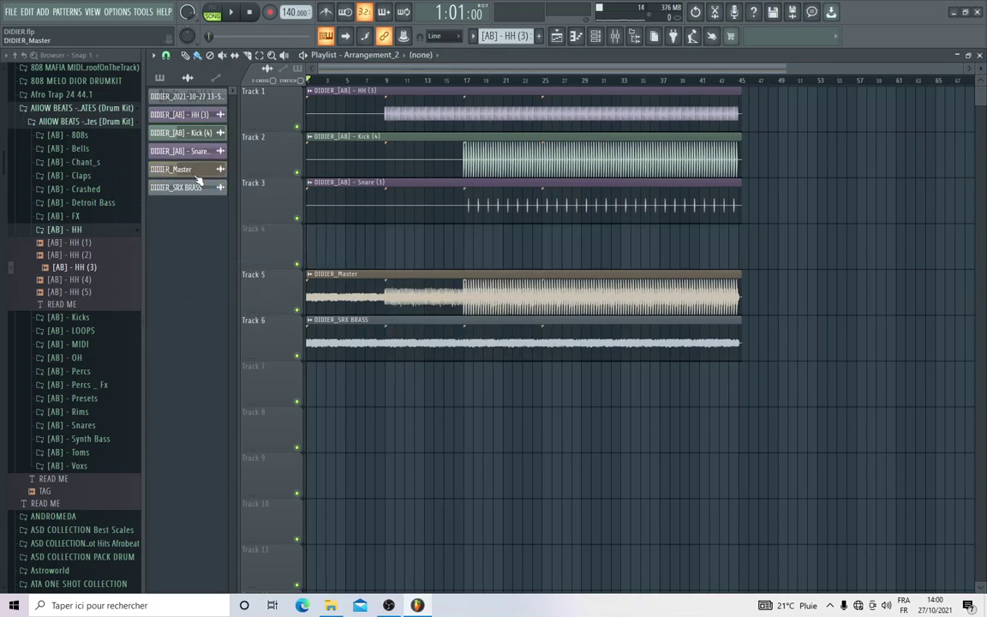
right_click(193, 172)
click(221, 306)
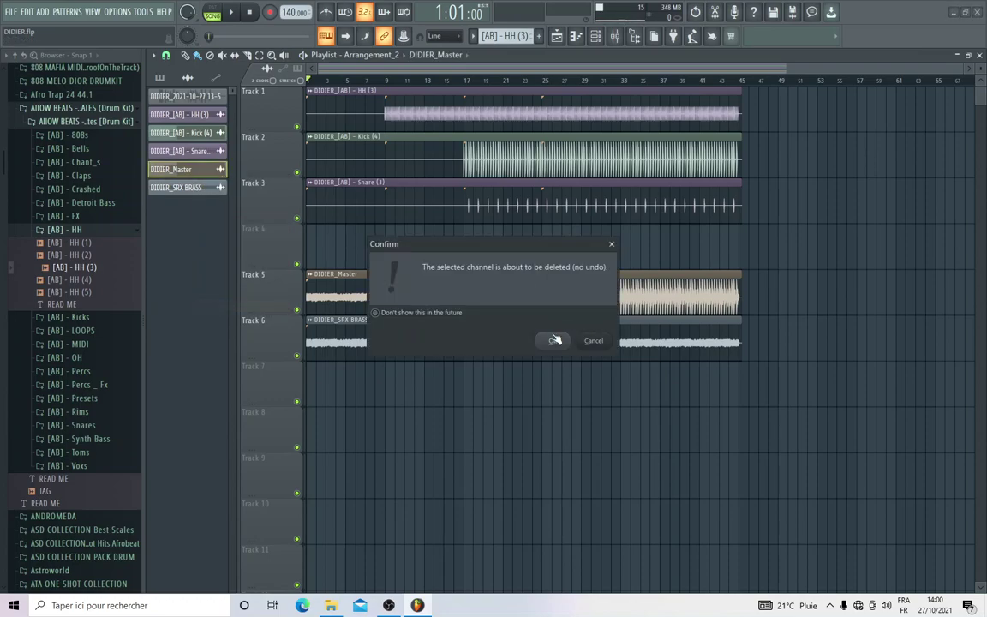
click(551, 341)
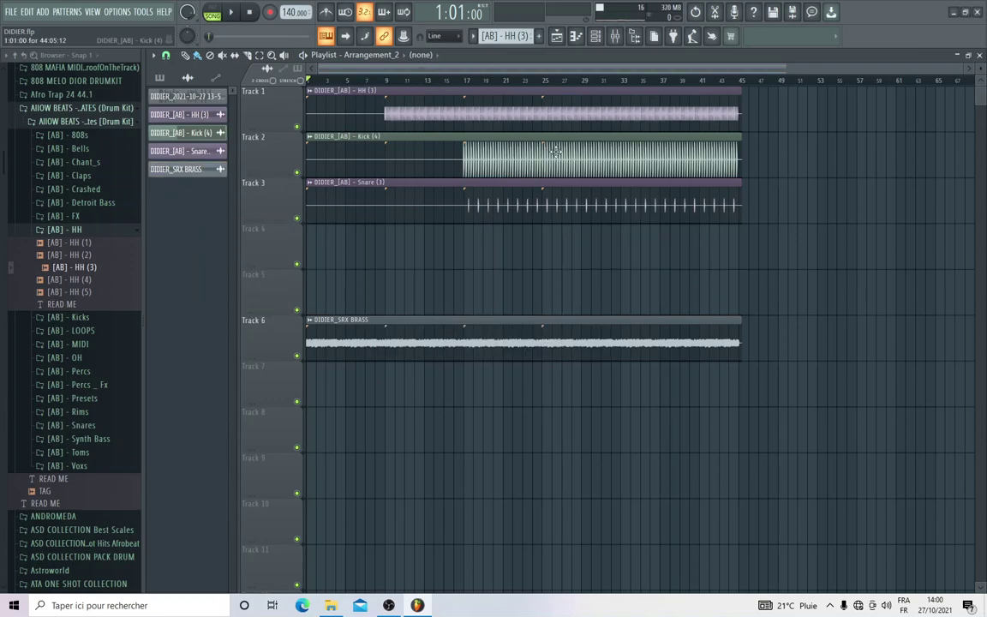
Step: View the pattern clips in the original Arrangement for comparison, then return to Arrangement_2
click(405, 55)
click(343, 76)
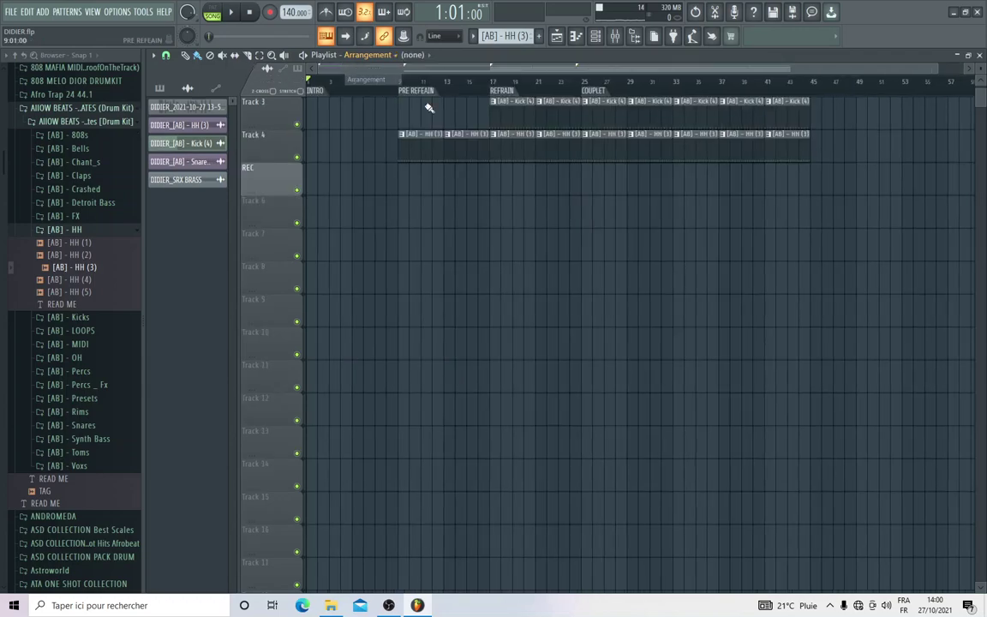
scroll(620, 237, up, 2)
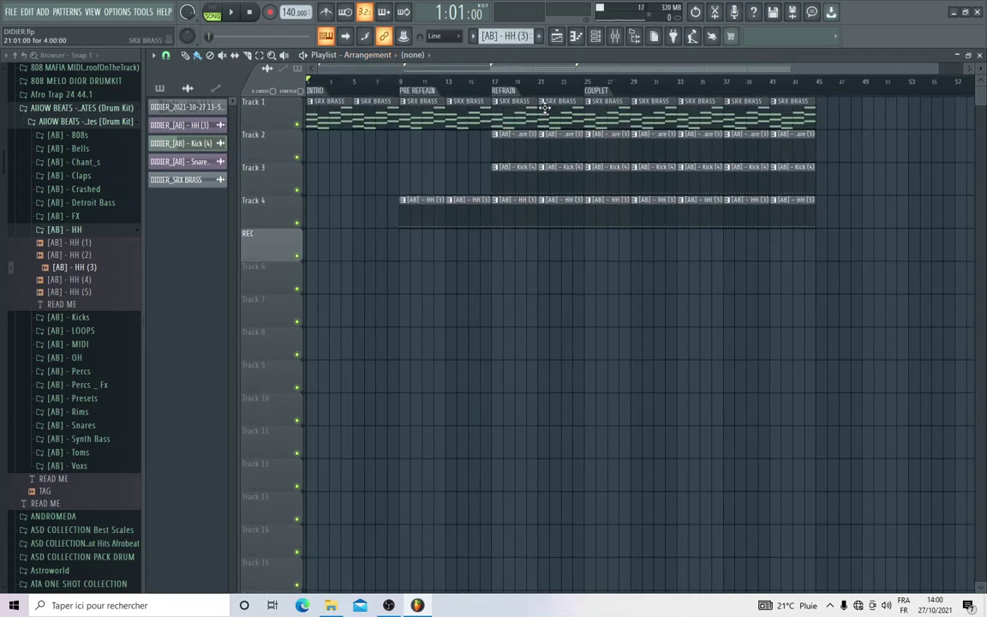
click(406, 54)
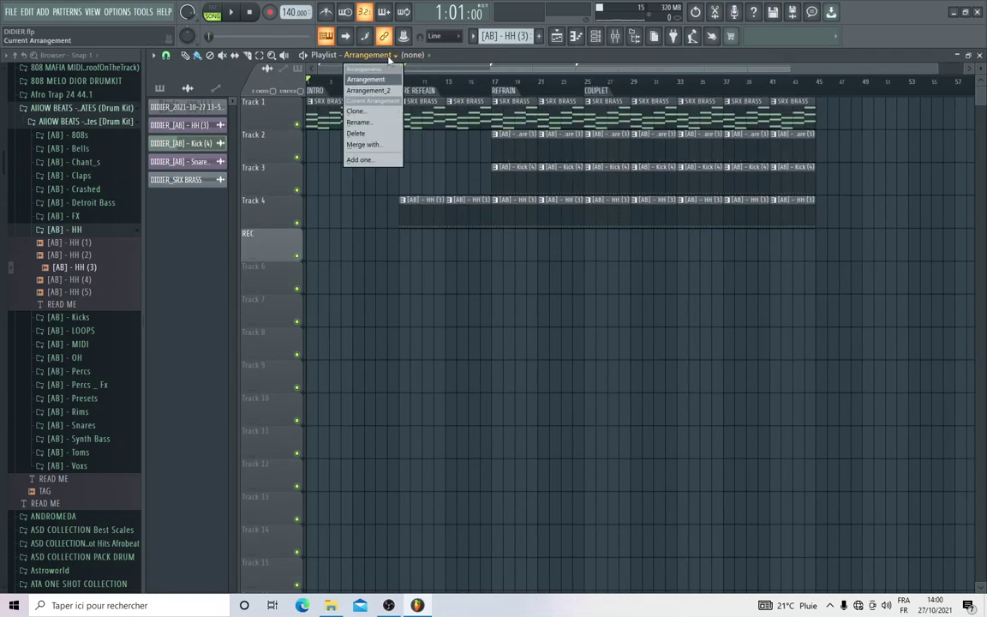
click(338, 85)
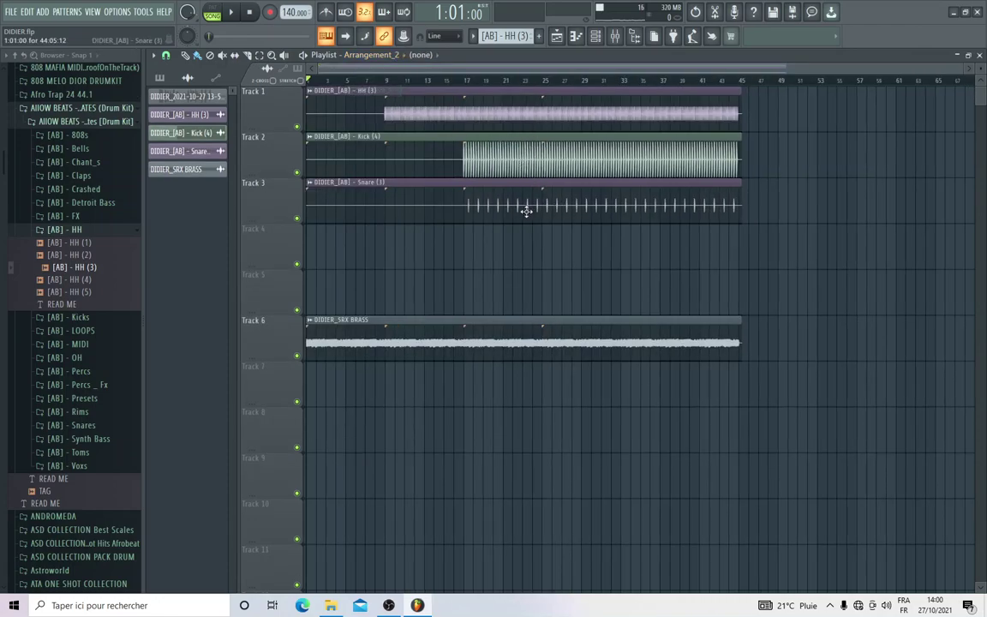